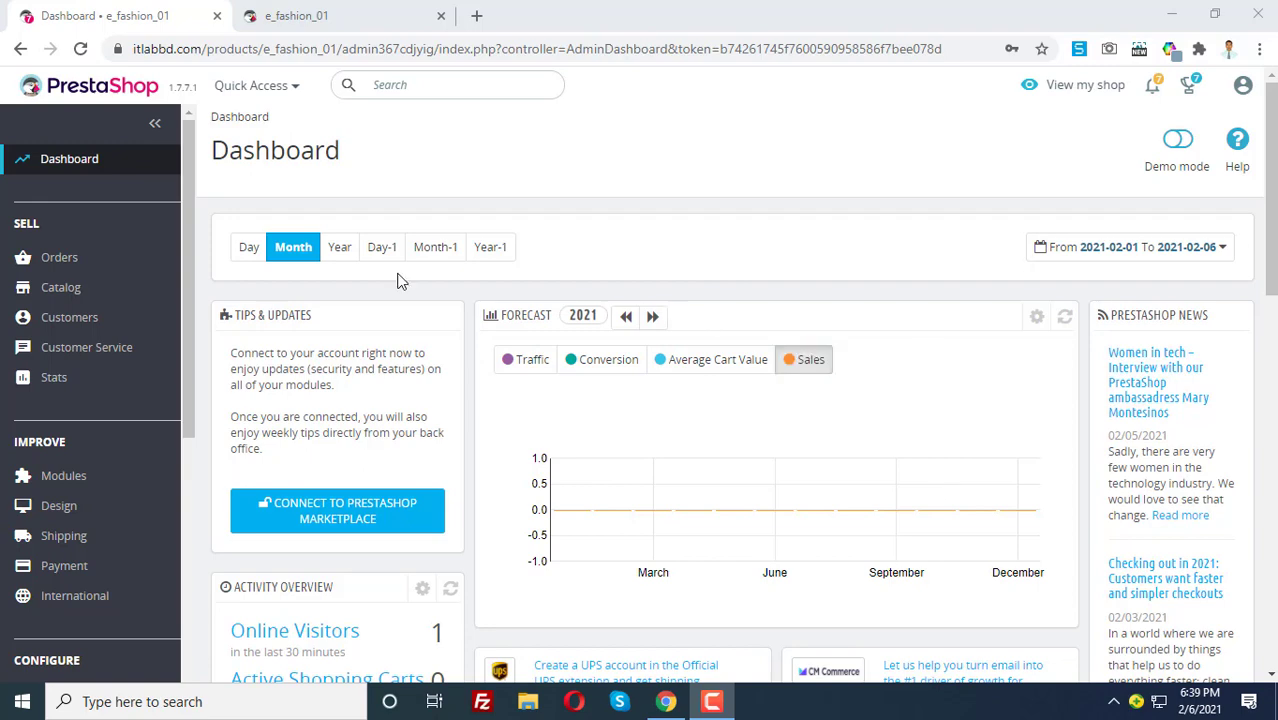
Step: Review the dashboard's forecast, activity overview, recent orders, sales and traffic sections
scroll(900, 320, "down", 4)
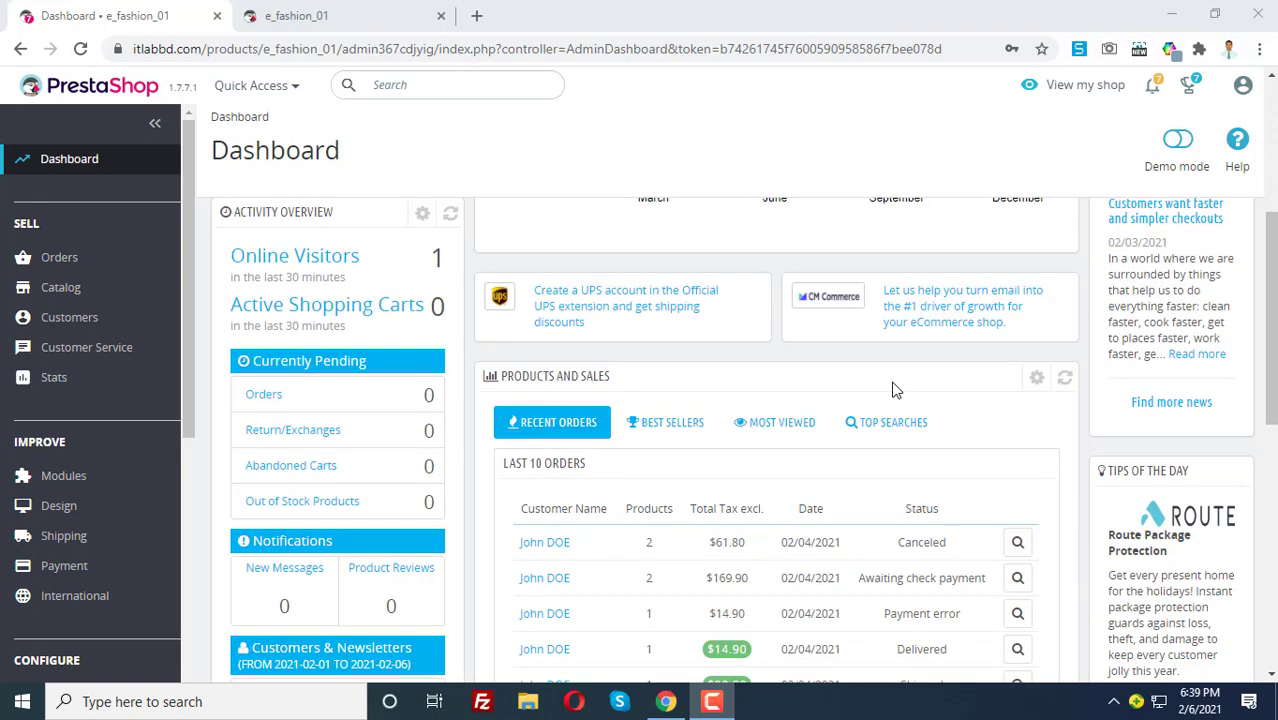
scroll(892, 360, "up", 4)
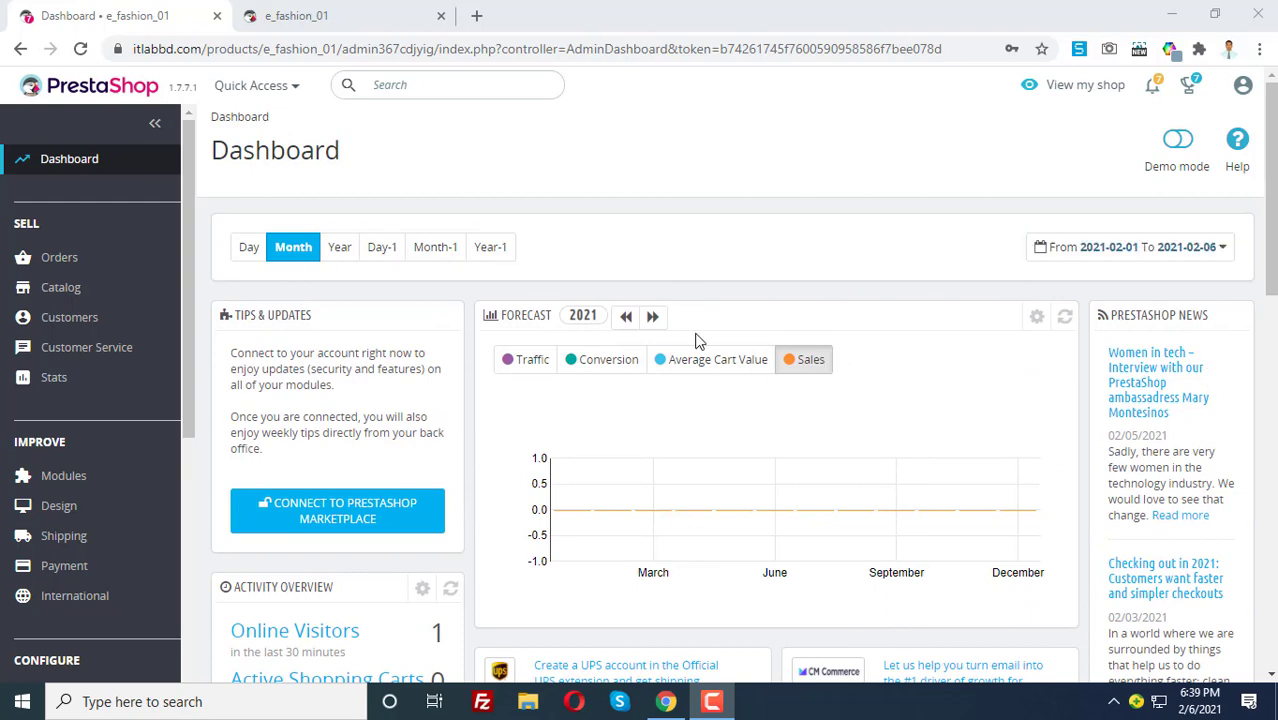
scroll(950, 428, "down", 2)
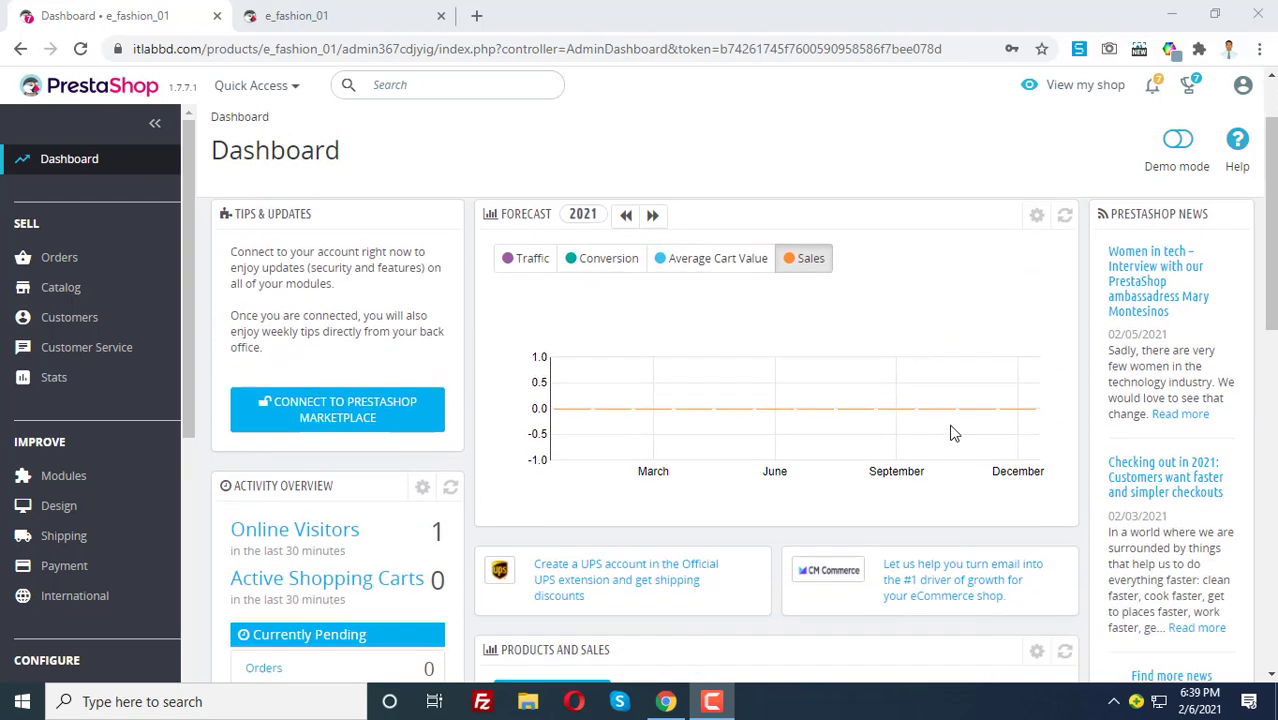
scroll(805, 327, "down", 8)
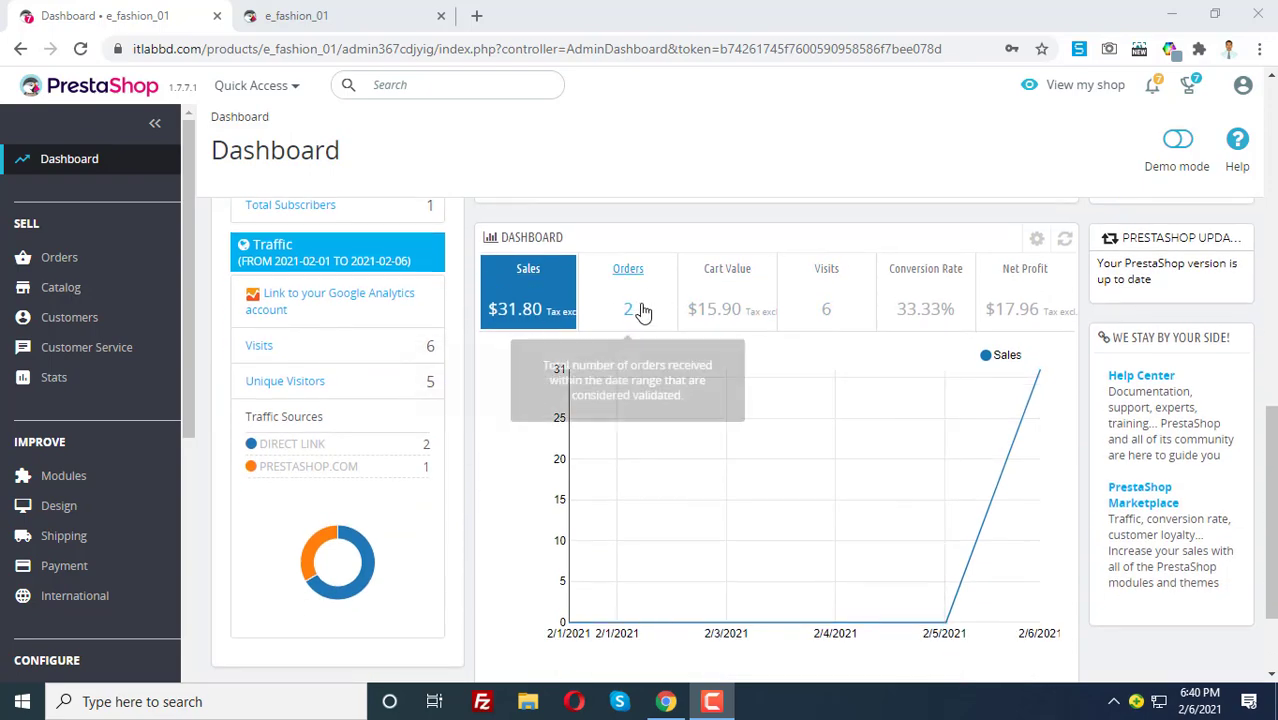
scroll(860, 350, "up", 10)
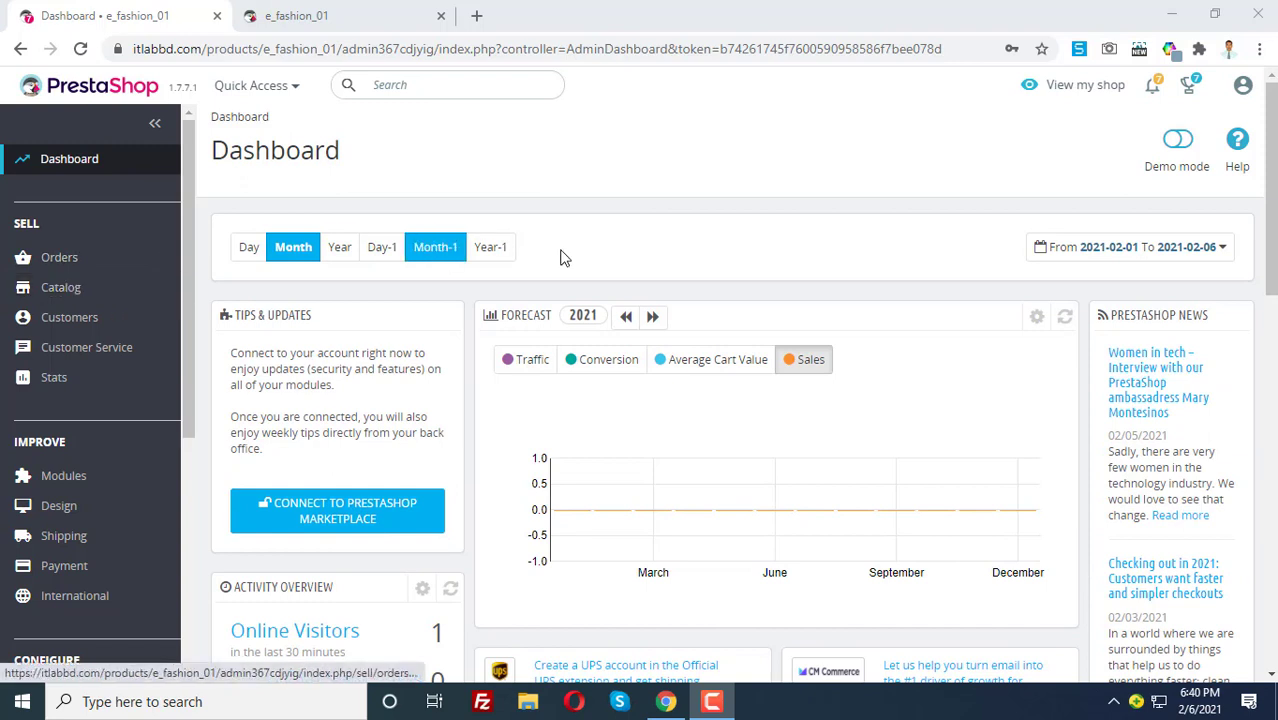
Step: Go to the orders list and open the details of the order with the Payment error status
left_click(72, 262)
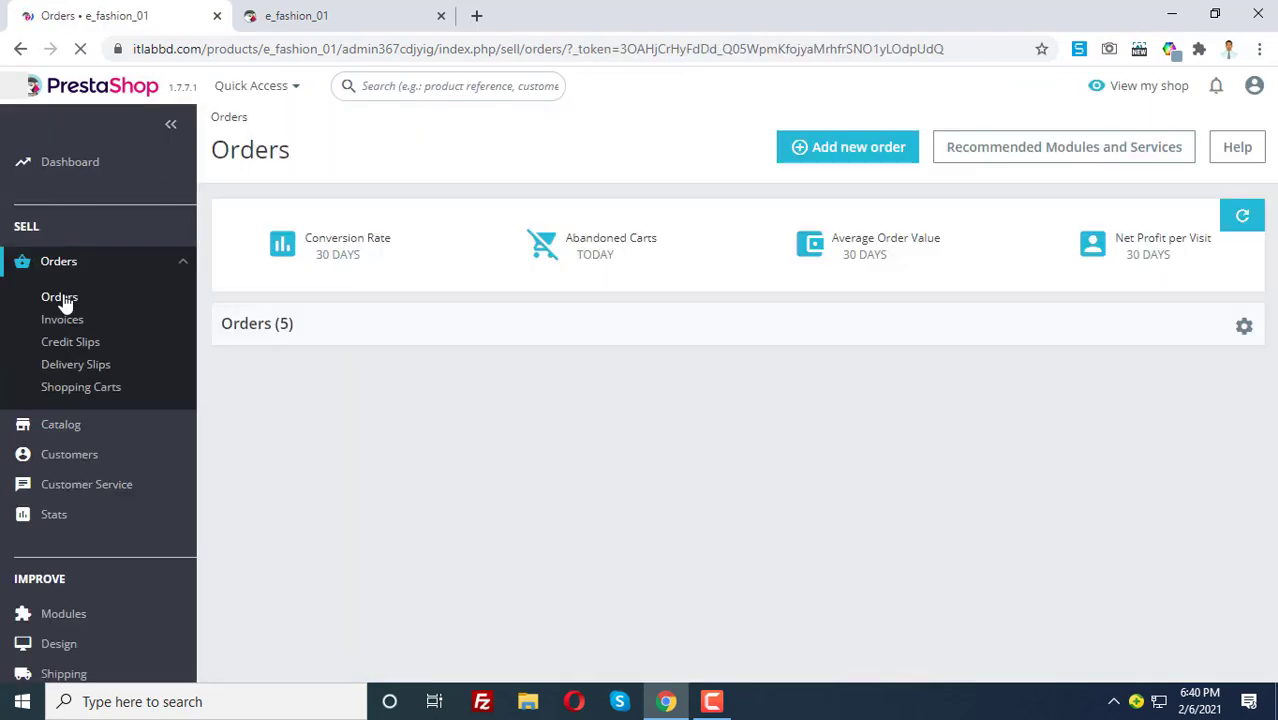
scroll(900, 457, "down", 2)
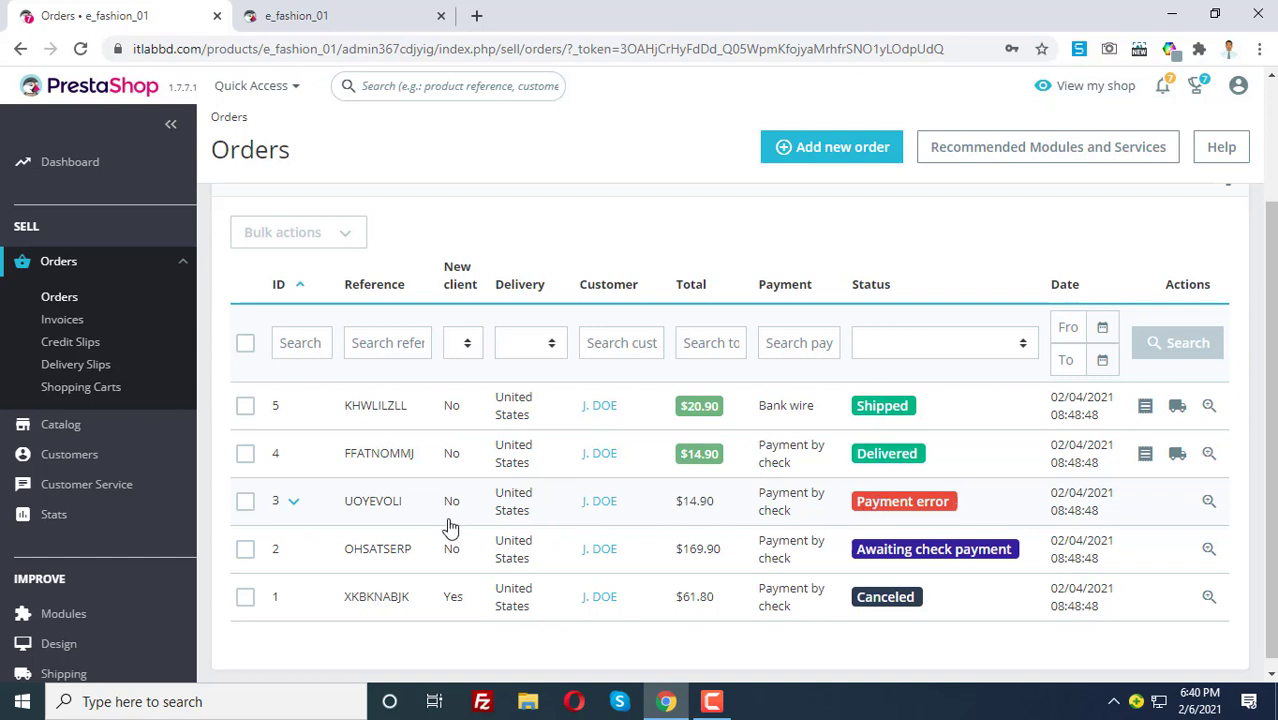
left_click(1209, 502)
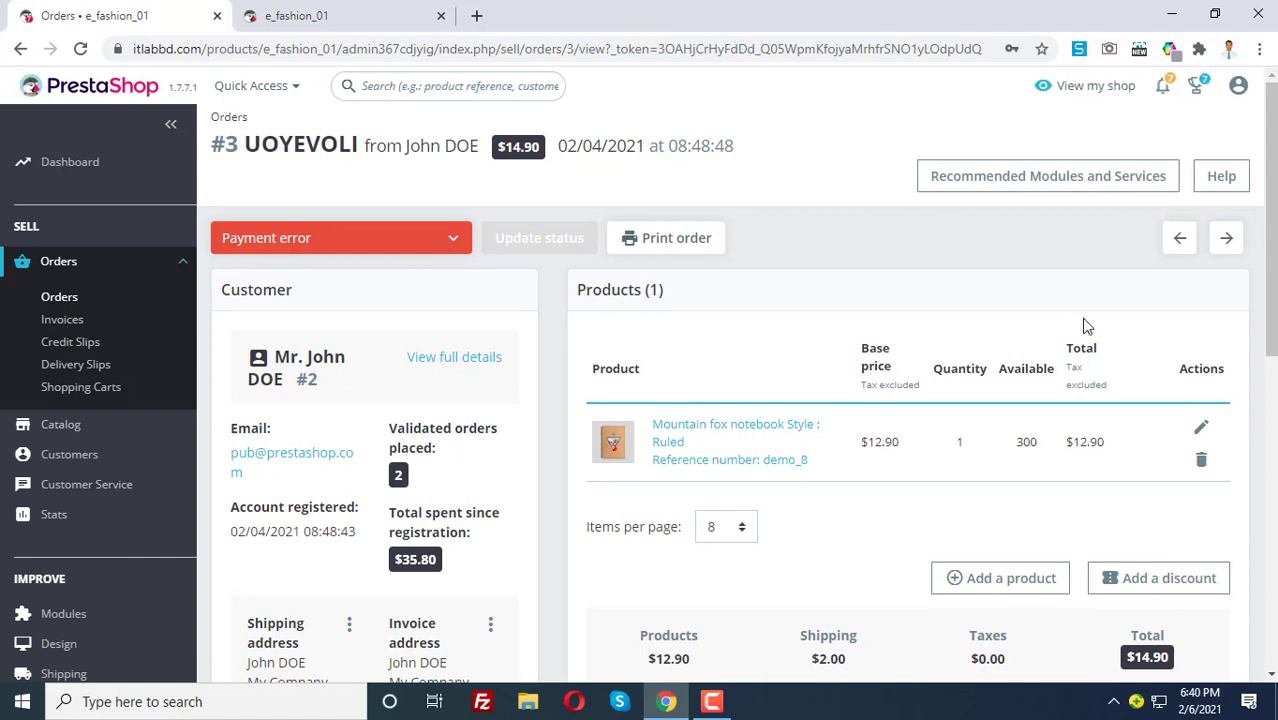
Step: Examine the order's customer information, shipping and invoice addresses, products and status history
scroll(955, 401, "down", 8)
scroll(745, 438, "up", 6)
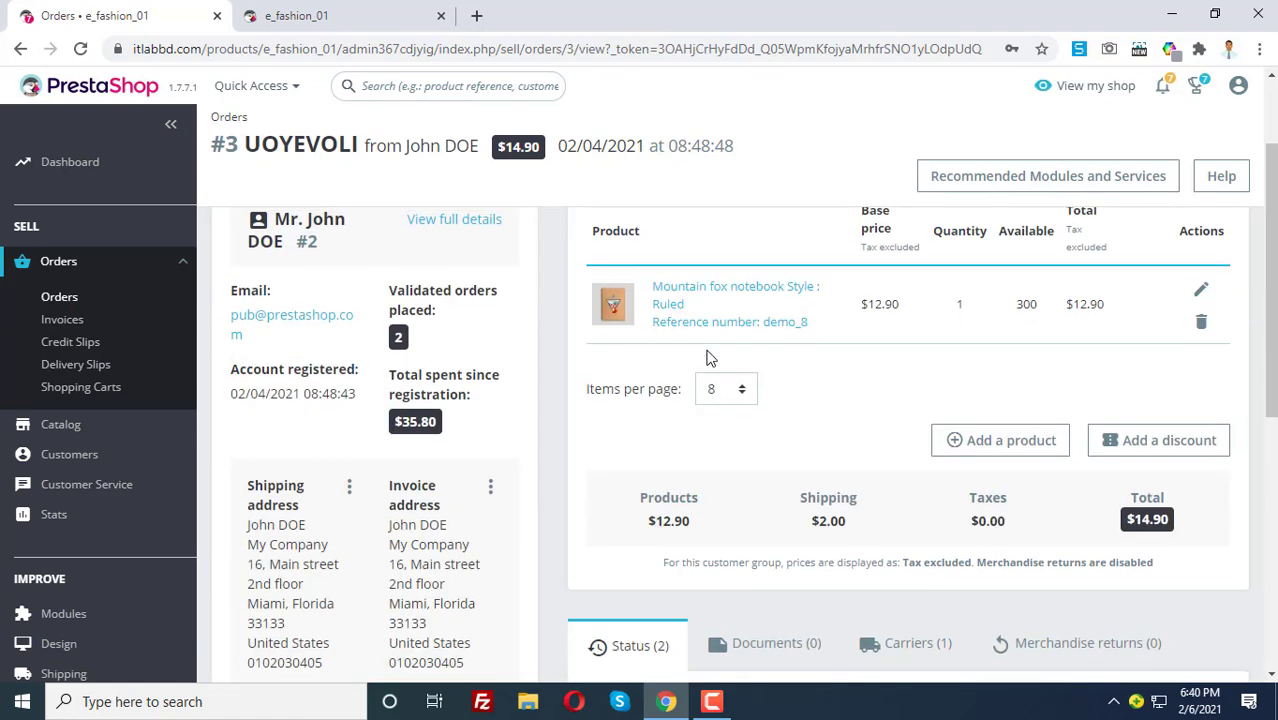
scroll(790, 437, "up", 2)
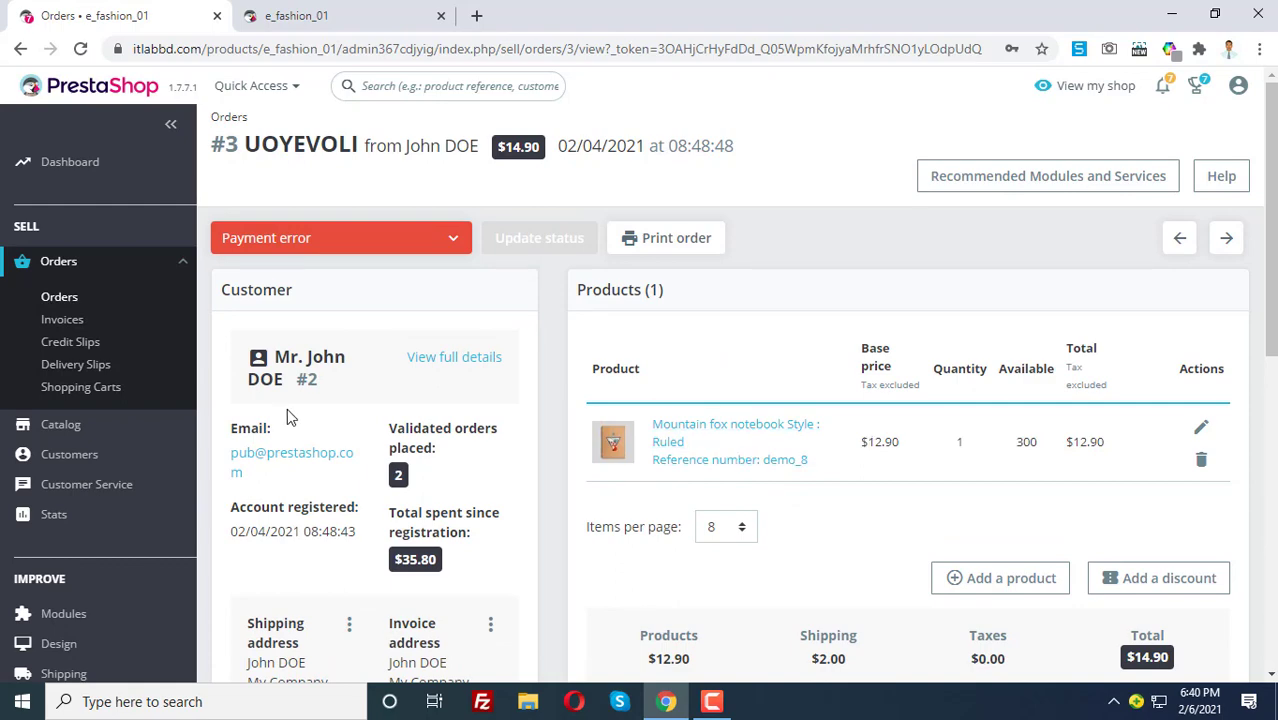
scroll(290, 410, "down", 3)
scroll(337, 424, "up", 3)
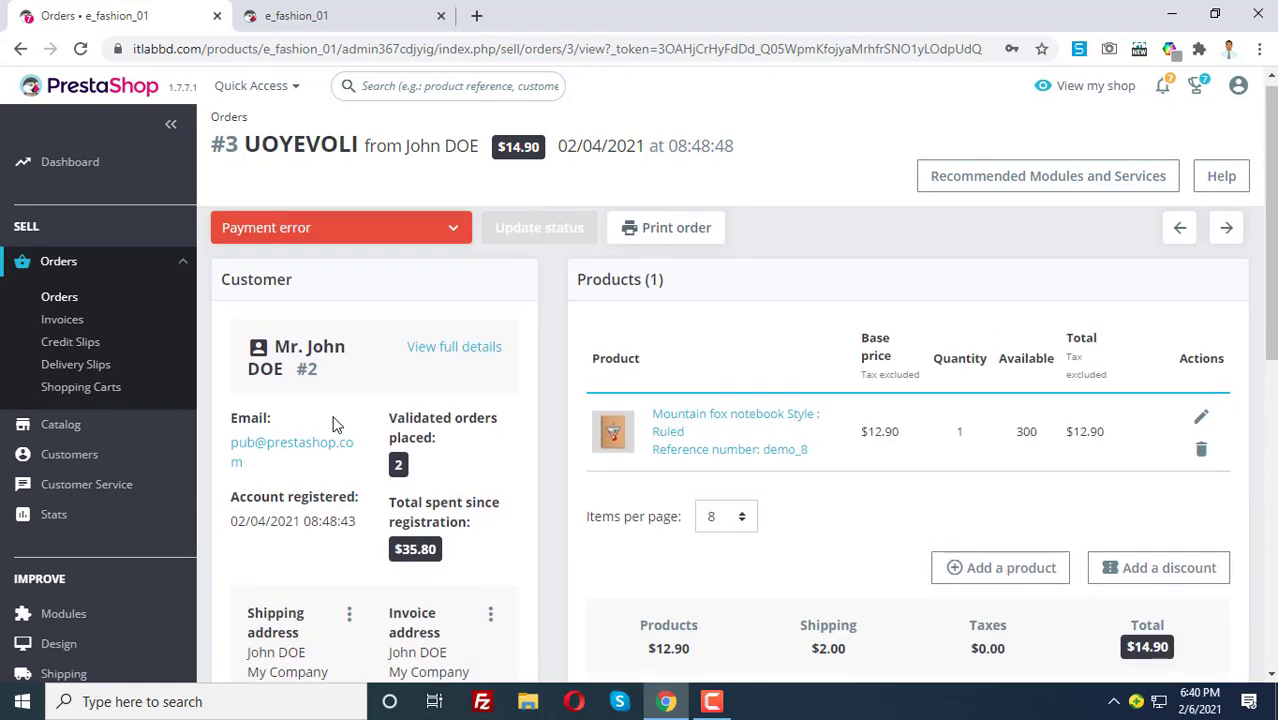
scroll(288, 420, "down", 3)
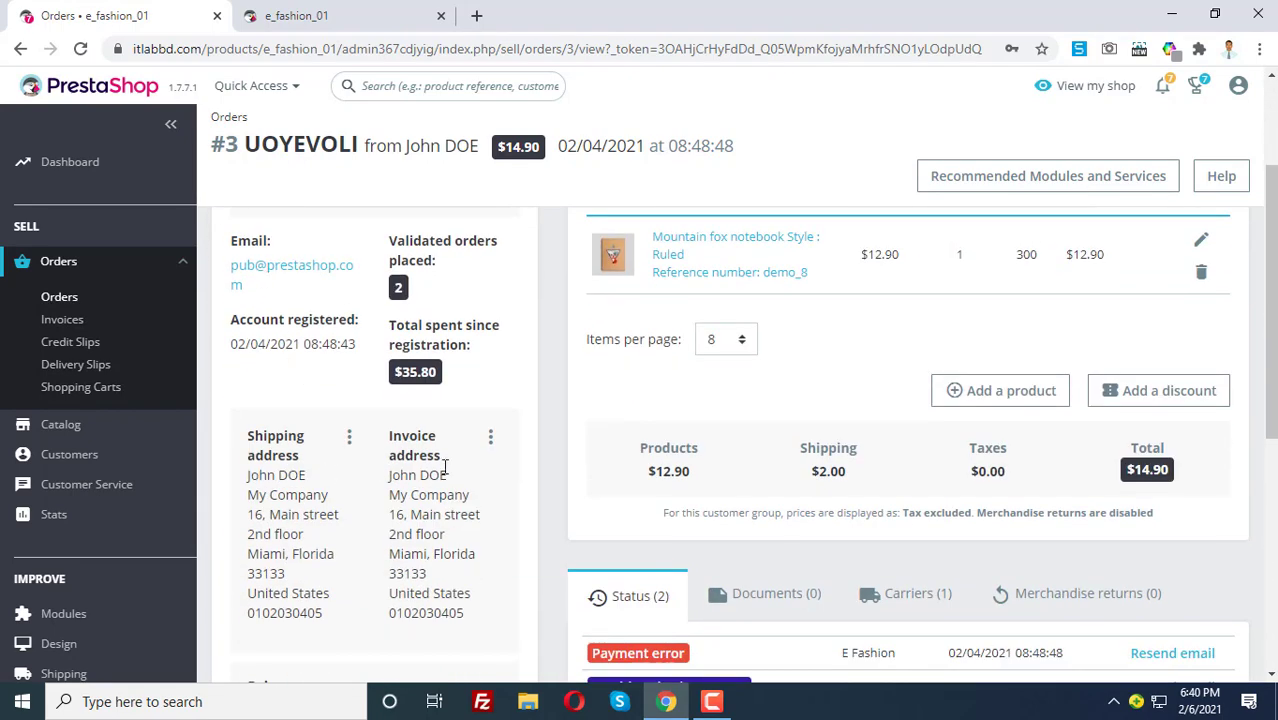
scroll(445, 450, "up", 3)
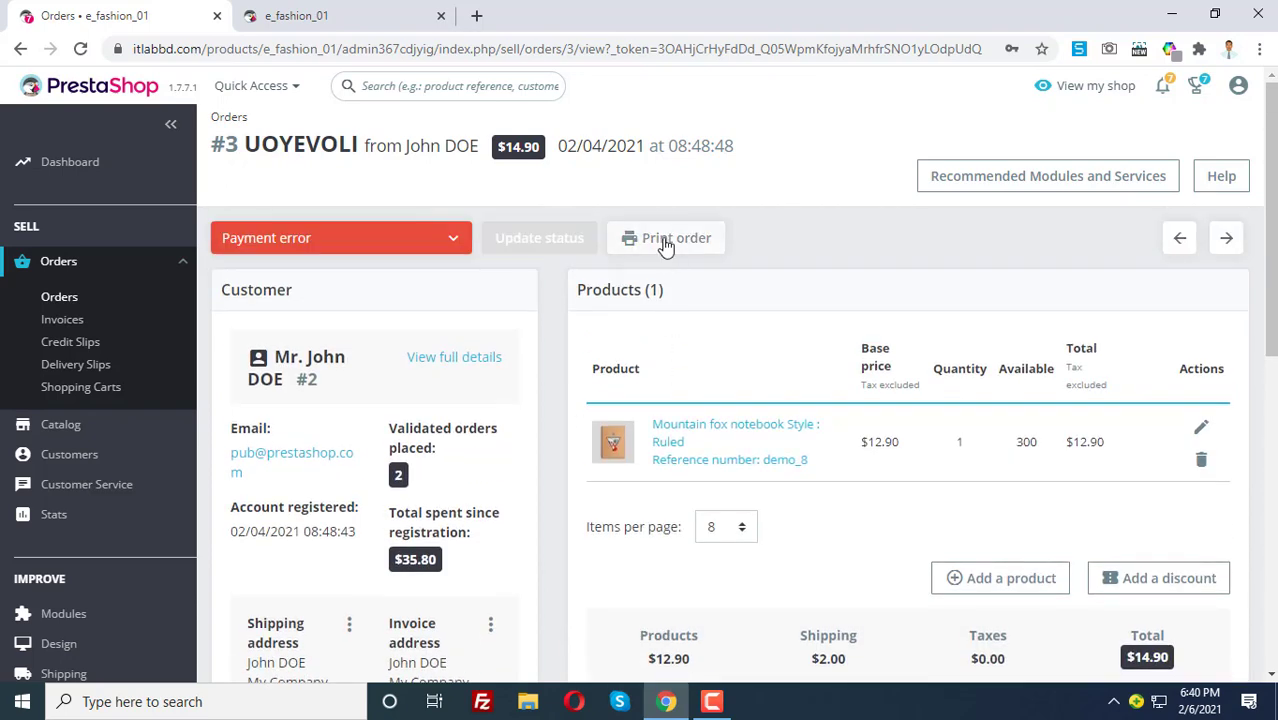
Step: Change the order's status from Payment error to Delivered and apply the update
left_click(328, 241)
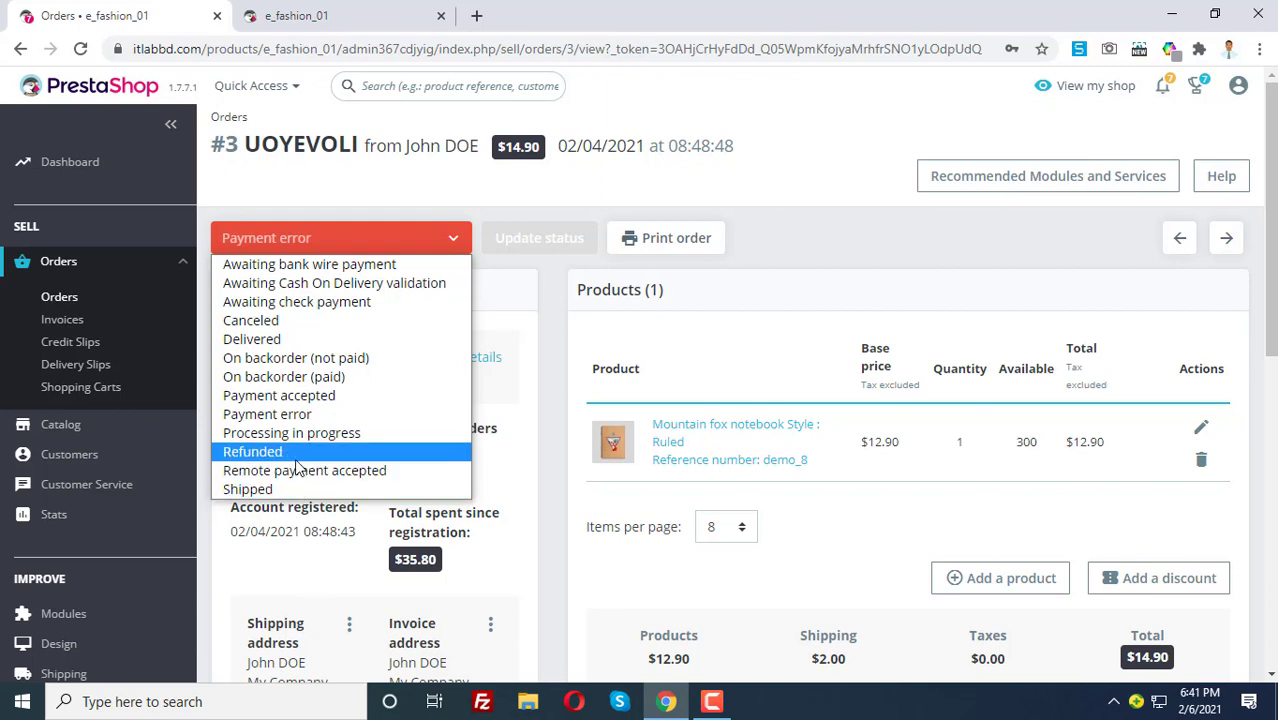
left_click(262, 345)
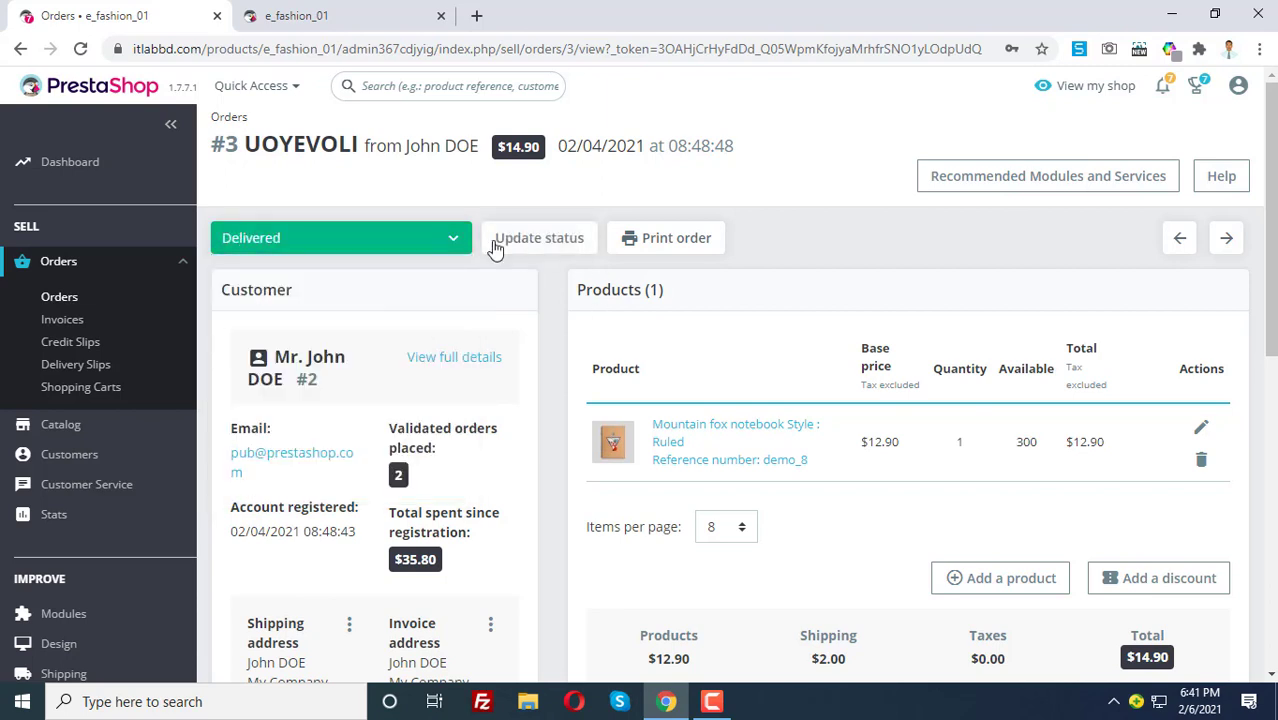
left_click(535, 251)
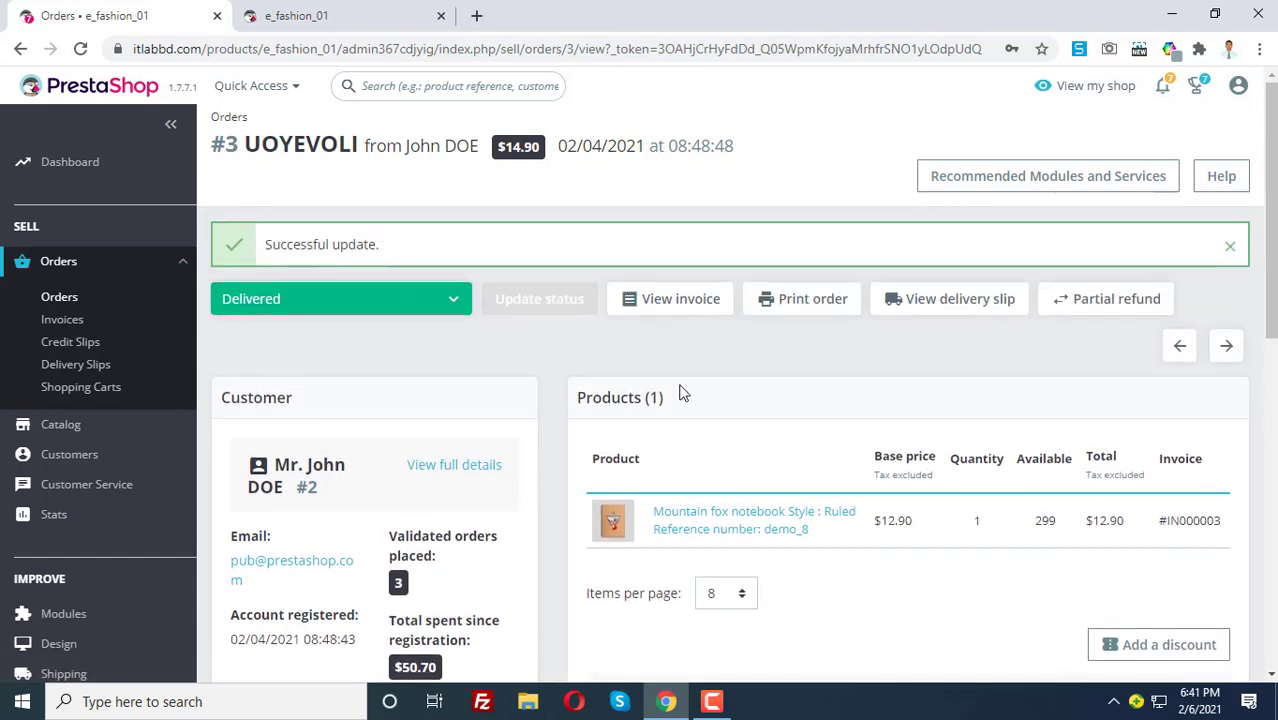
Step: Download the delivered order's invoice as a PDF and open the file
left_click(679, 304)
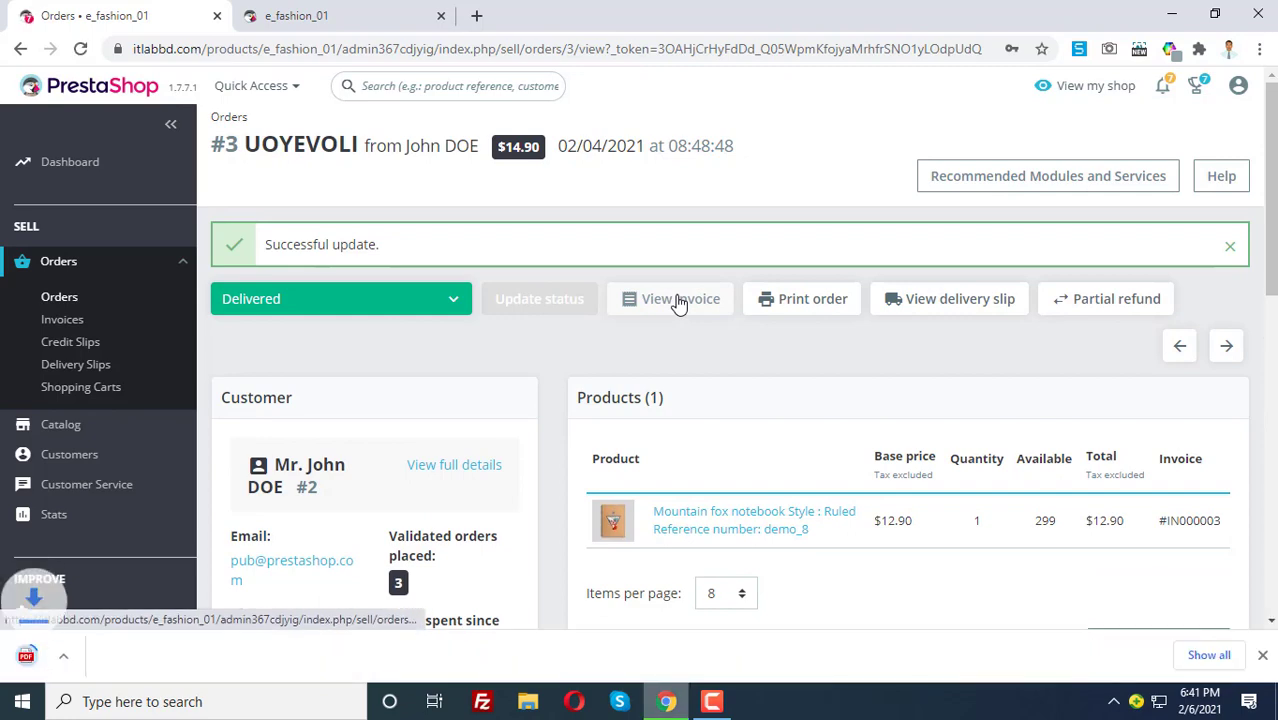
scroll(560, 541, "down", 2)
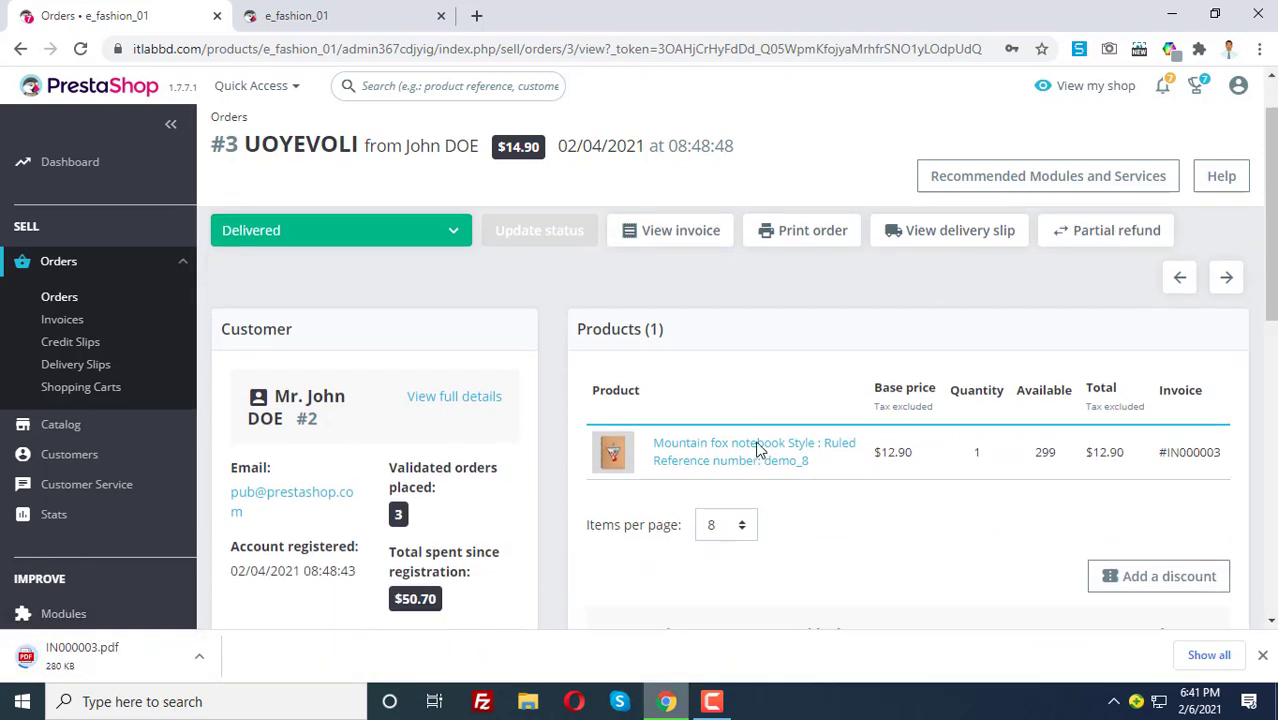
scroll(567, 418, "up", 2)
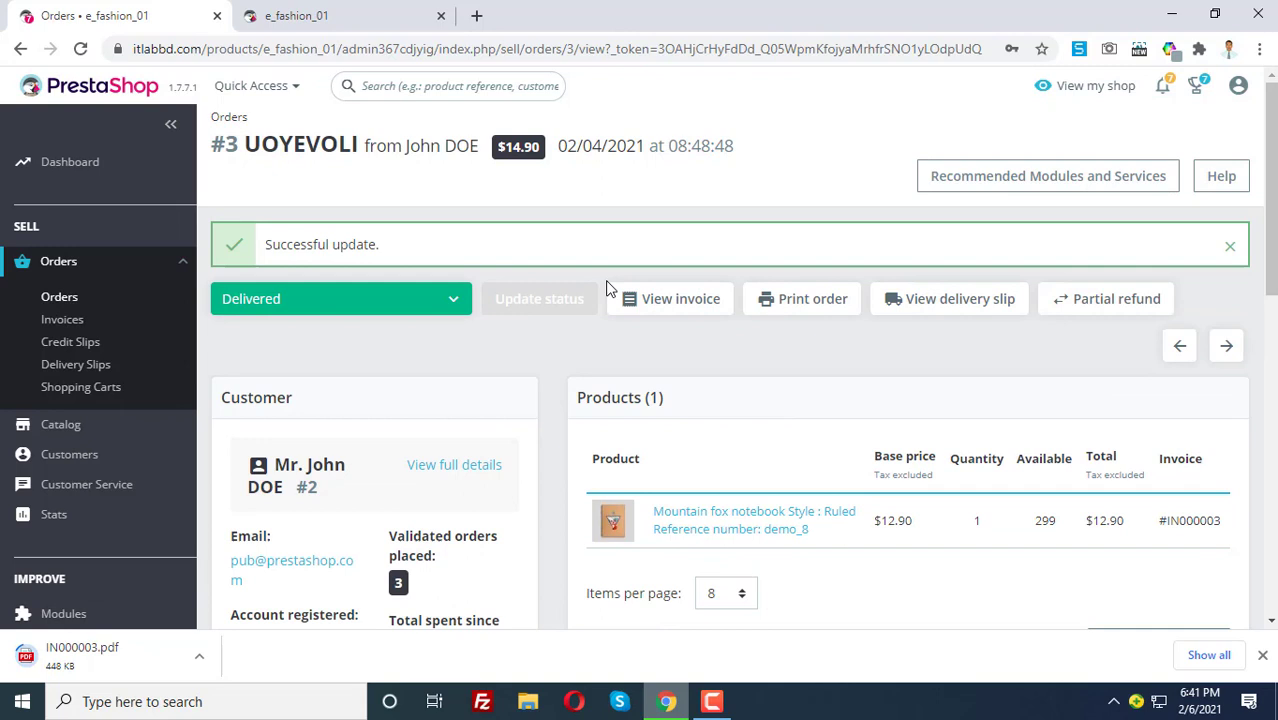
left_click(676, 312)
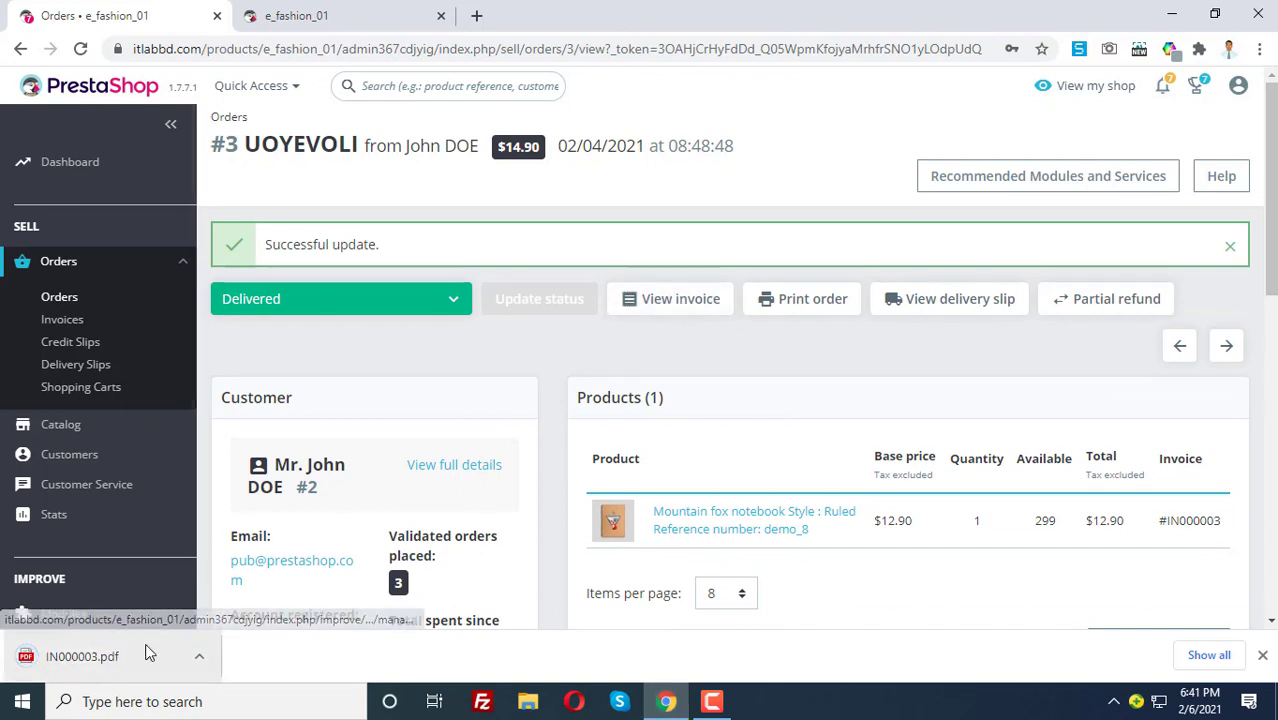
left_click(80, 662)
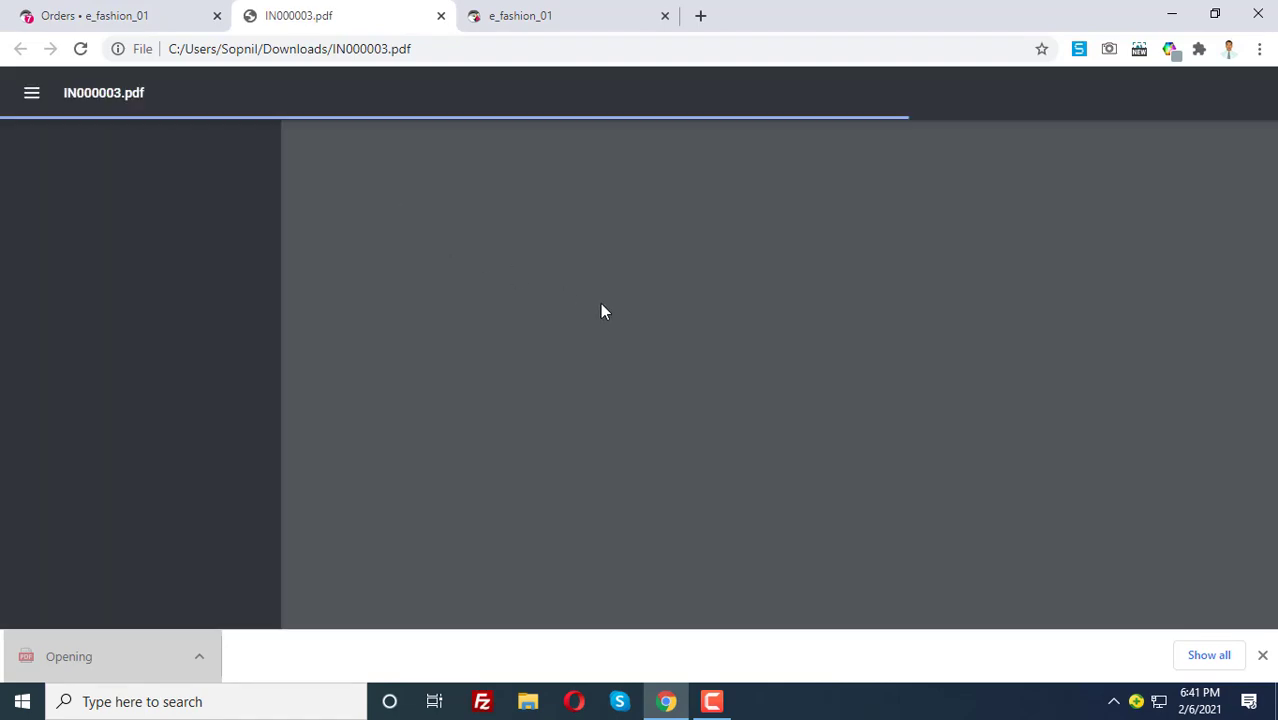
Step: Examine the invoice PDF's delivery and billing addresses, product line, payment method and totals
scroll(700, 390, "down", 4)
scroll(710, 400, "up", 3)
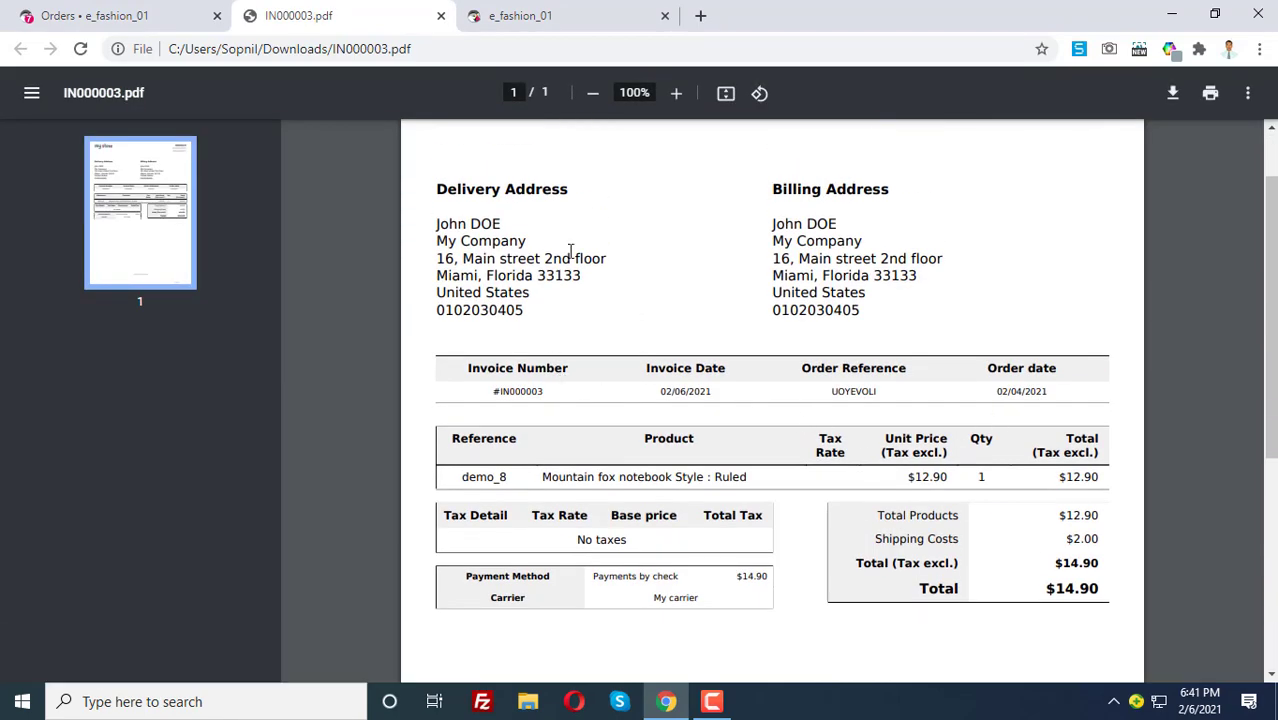
left_click_drag(450, 207, 880, 288)
left_click(880, 288)
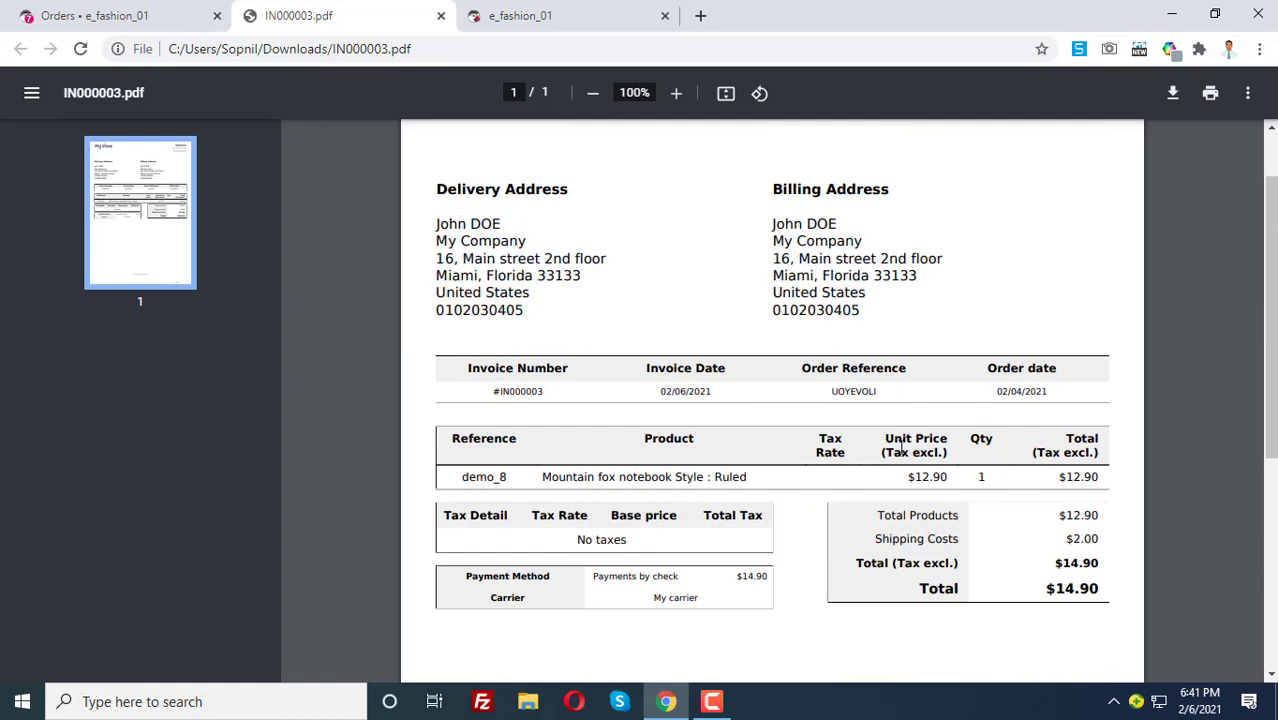
scroll(697, 490, "down", 1)
scroll(902, 510, "down", 3)
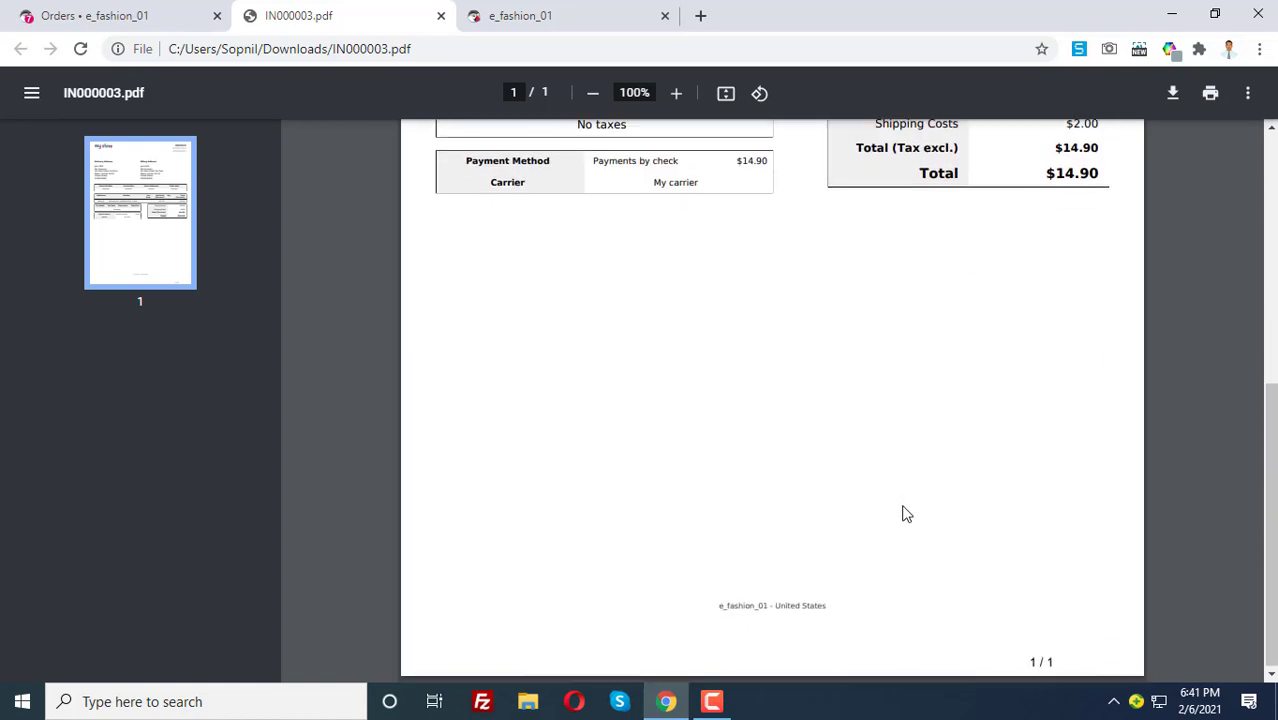
scroll(904, 512, "up", 5)
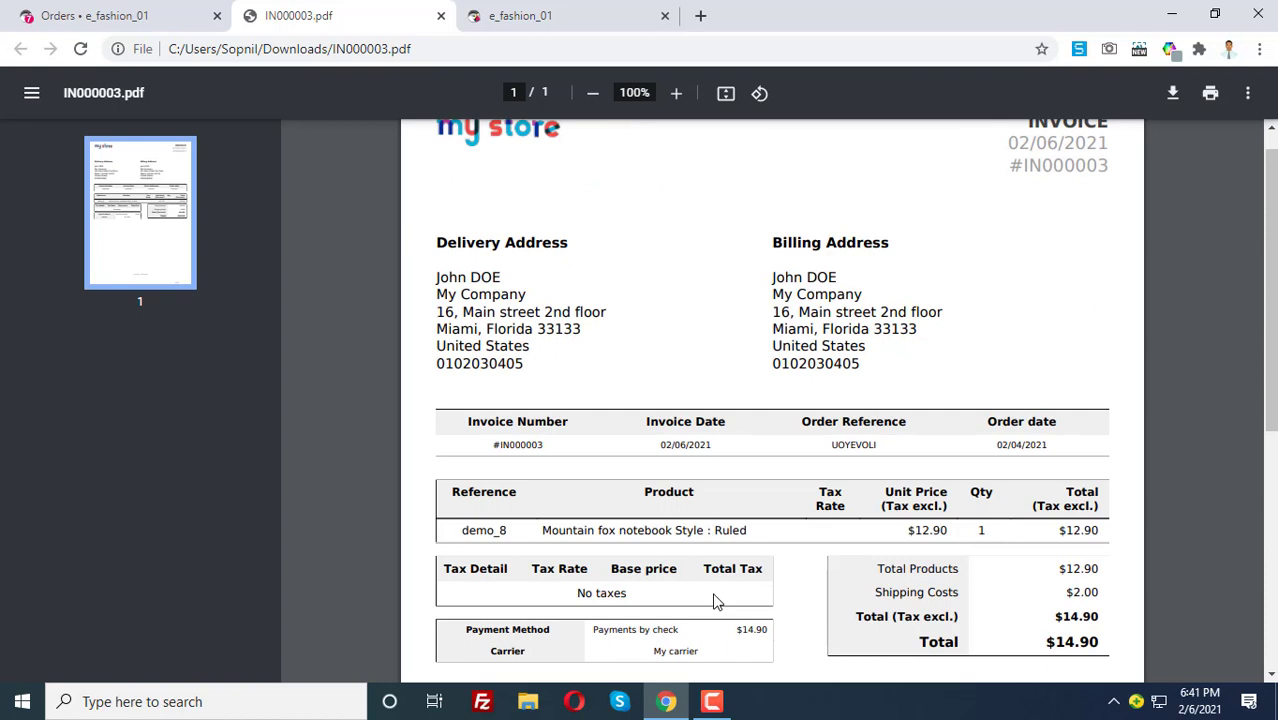
left_click_drag(693, 537, 868, 563)
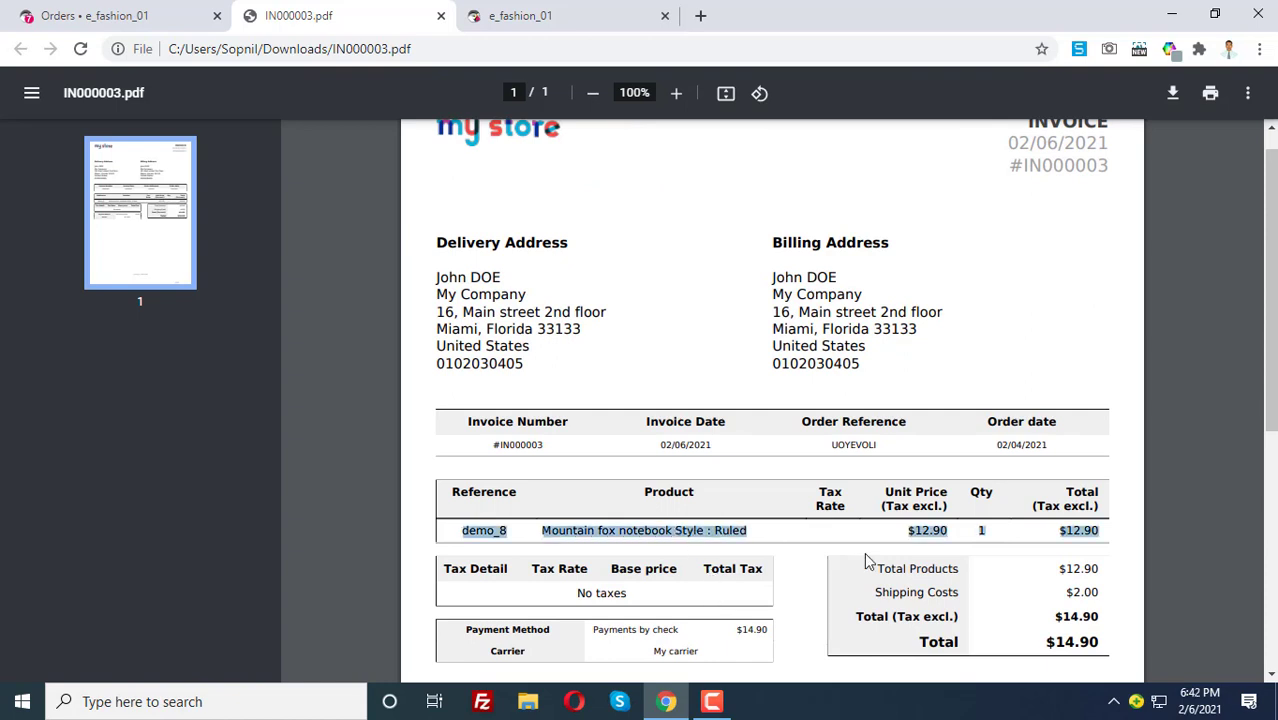
left_click(1015, 580)
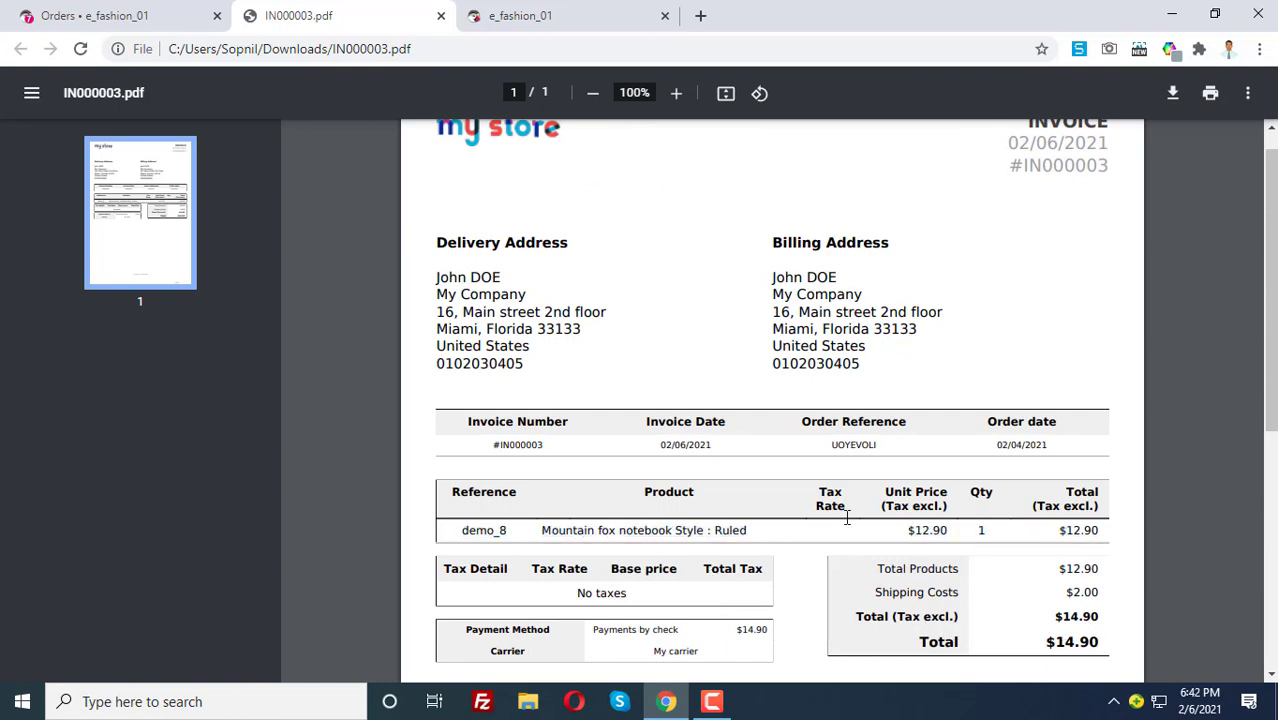
scroll(696, 402, "up", 1)
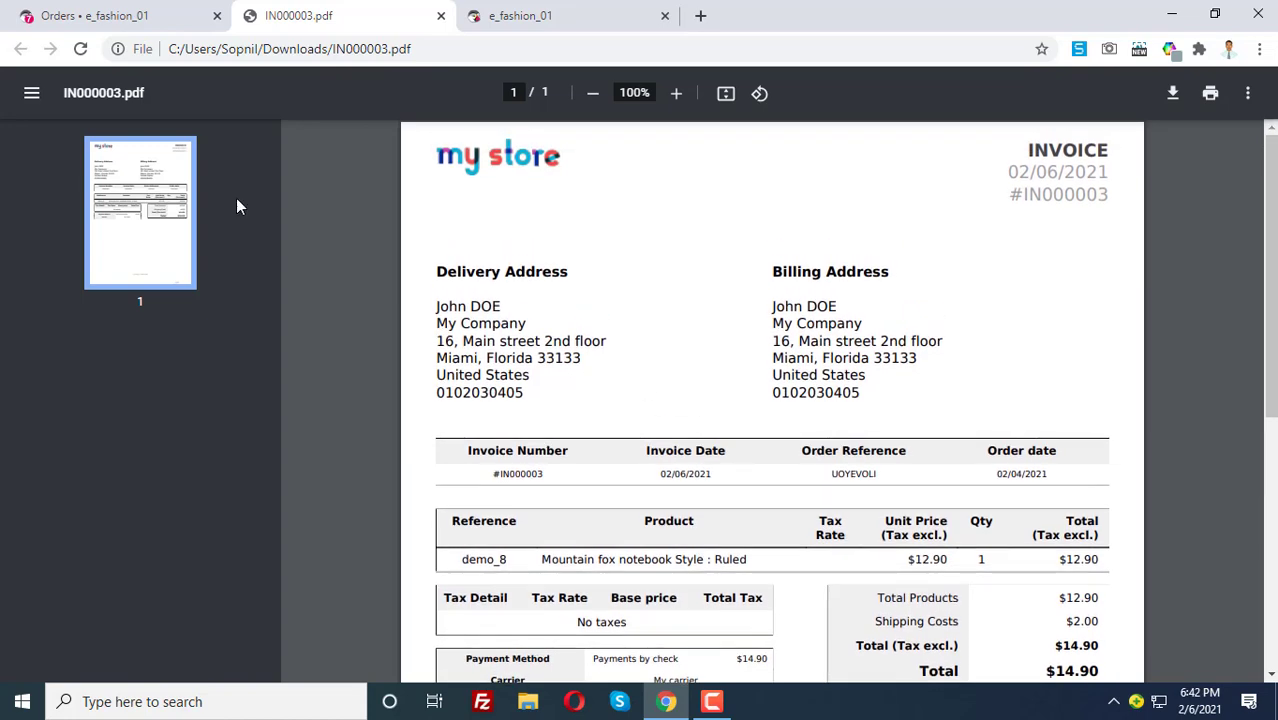
Step: Return from the invoice PDF to the store's back office, revisit the orders list and open the Invoices page
left_click(170, 12)
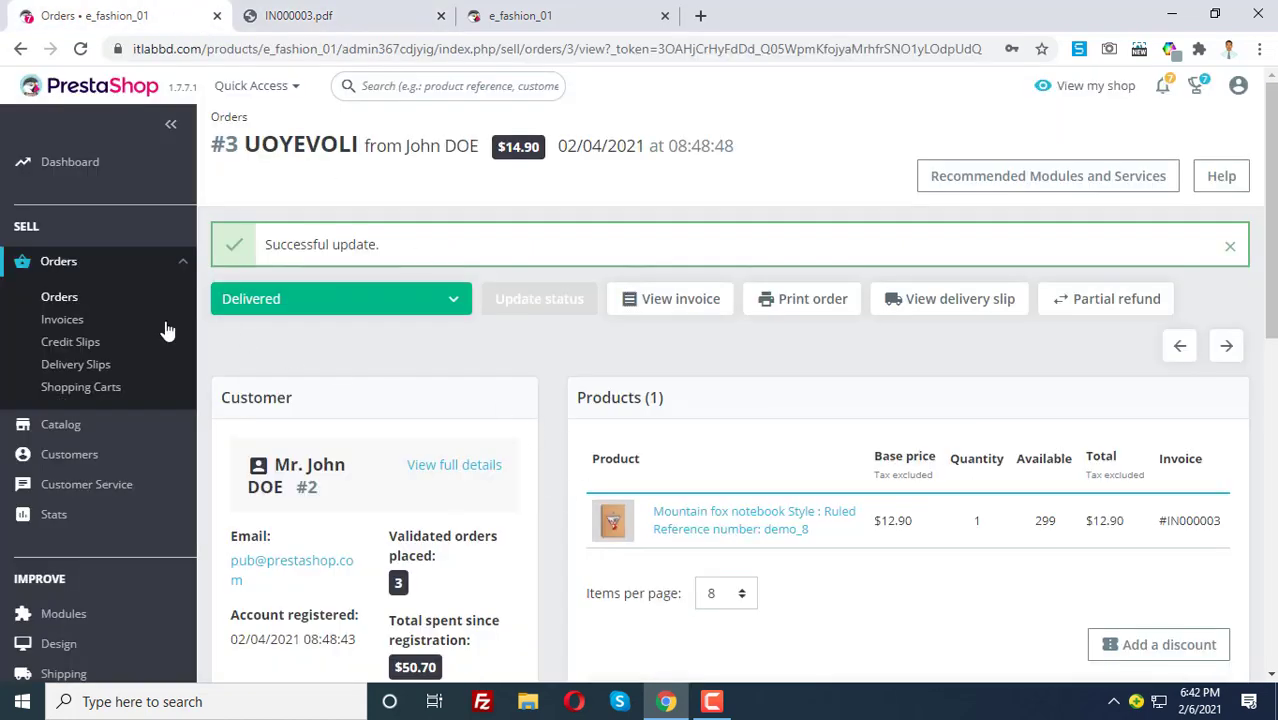
left_click(76, 300)
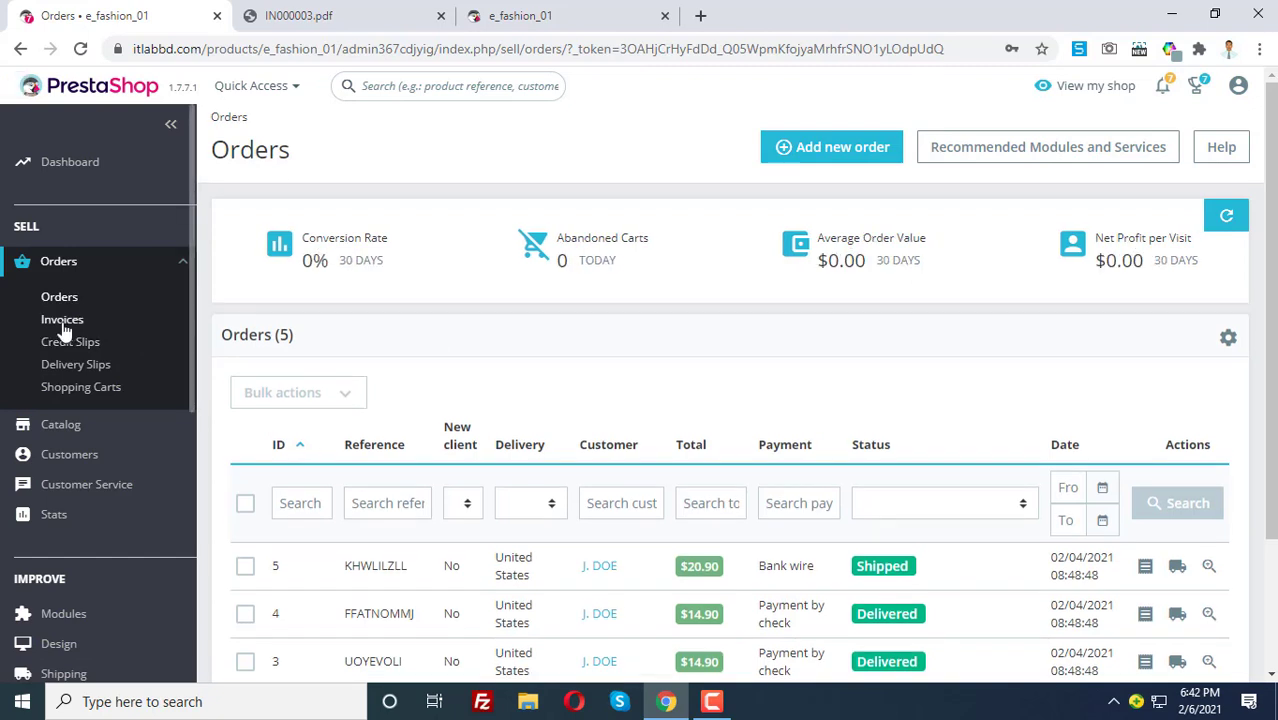
left_click(67, 327)
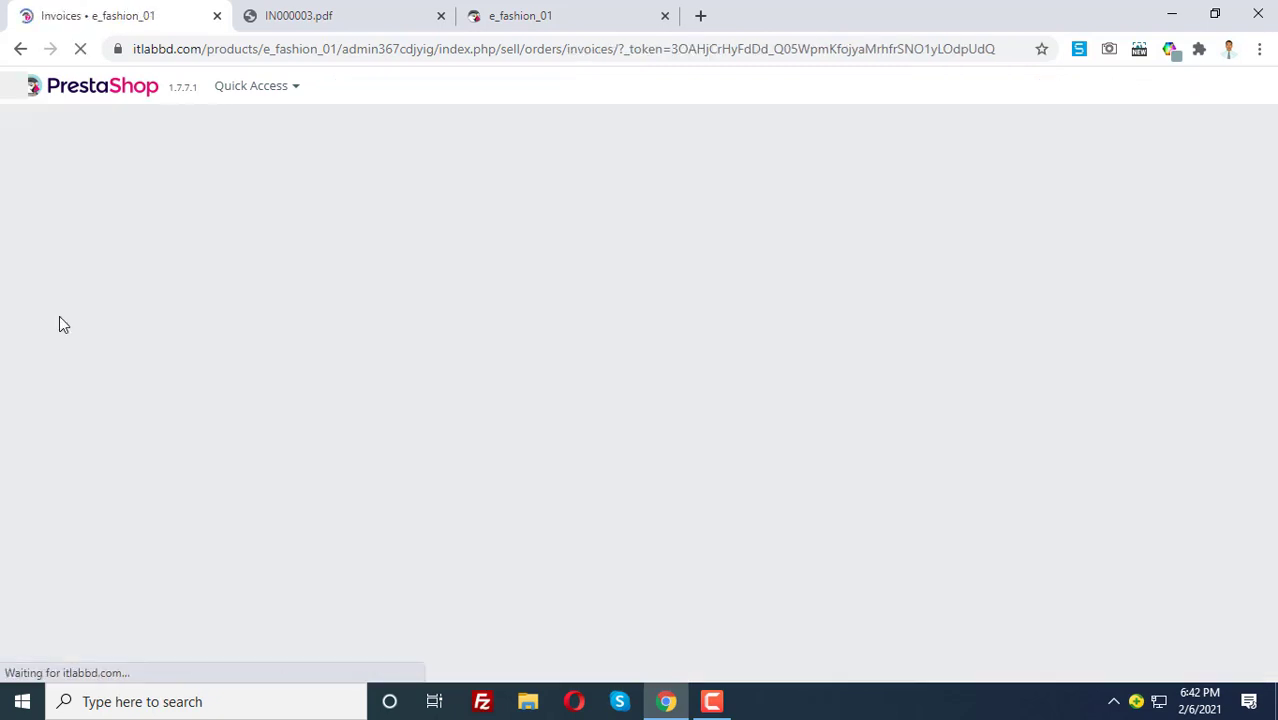
Step: Review the options for generating invoice PDFs by date range and by order status
scroll(880, 435, "down", 1)
scroll(820, 420, "up", 1)
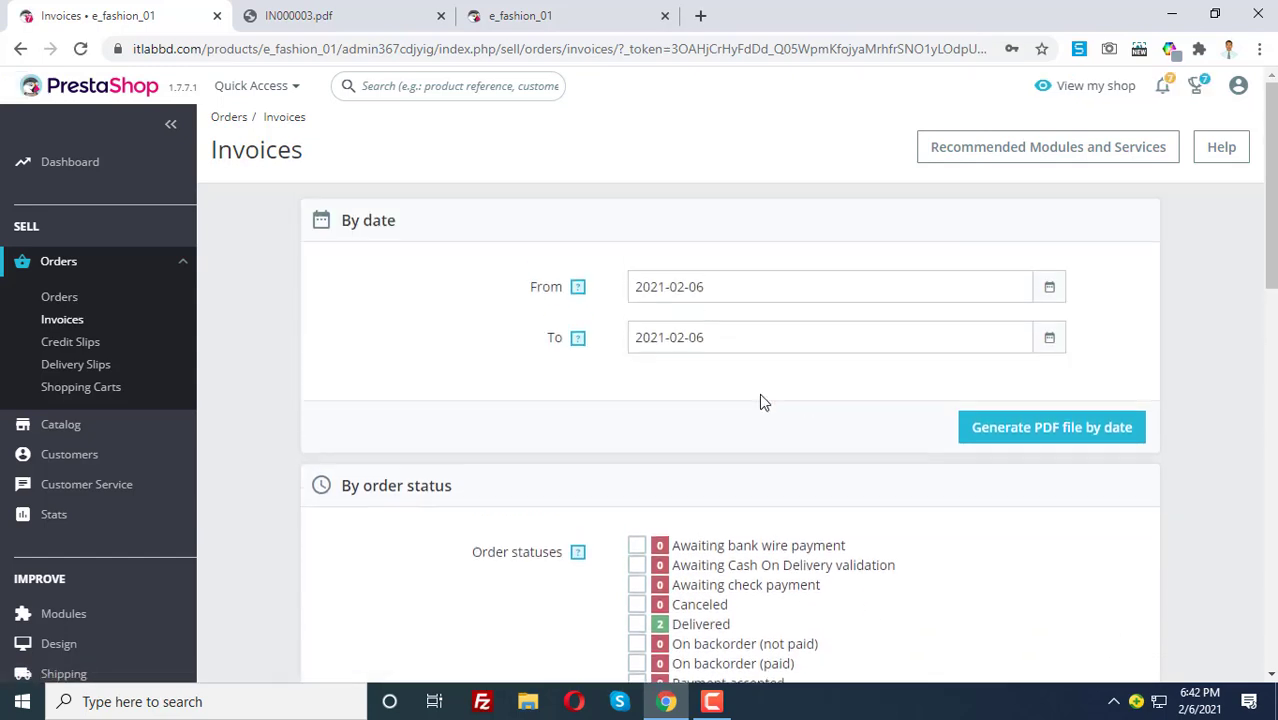
left_click(710, 287)
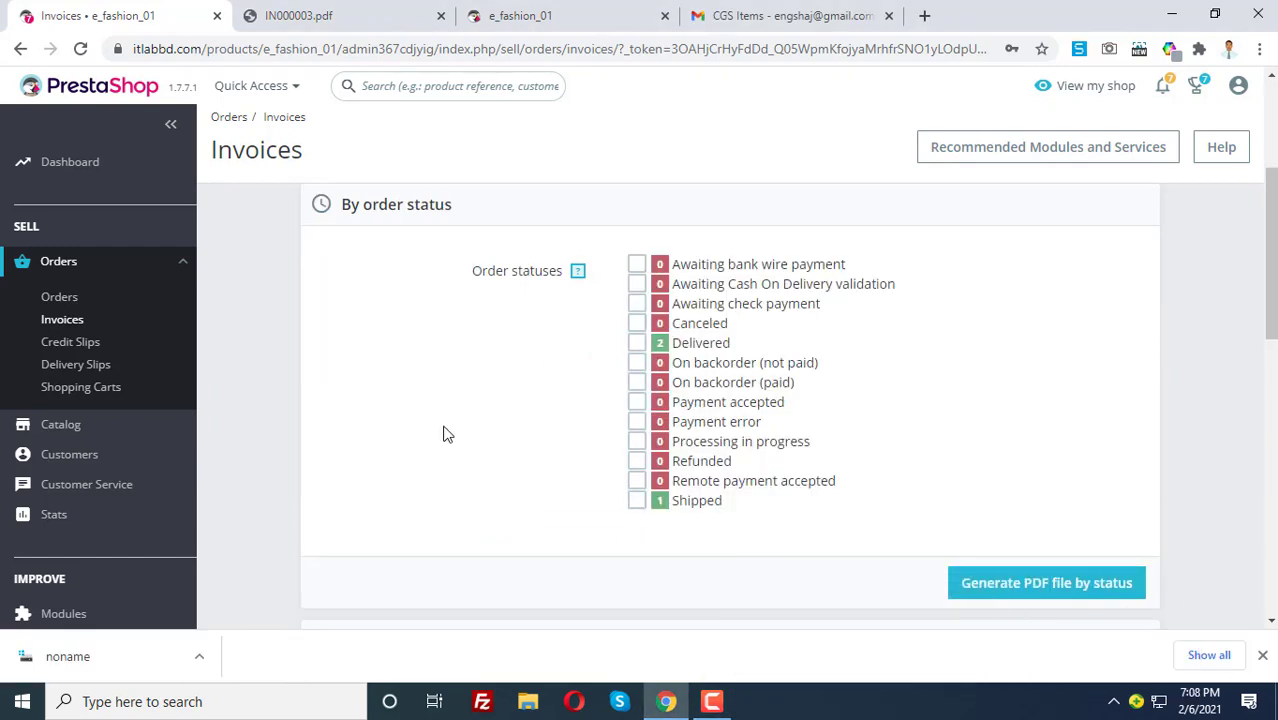
scroll(444, 434, "up", 3)
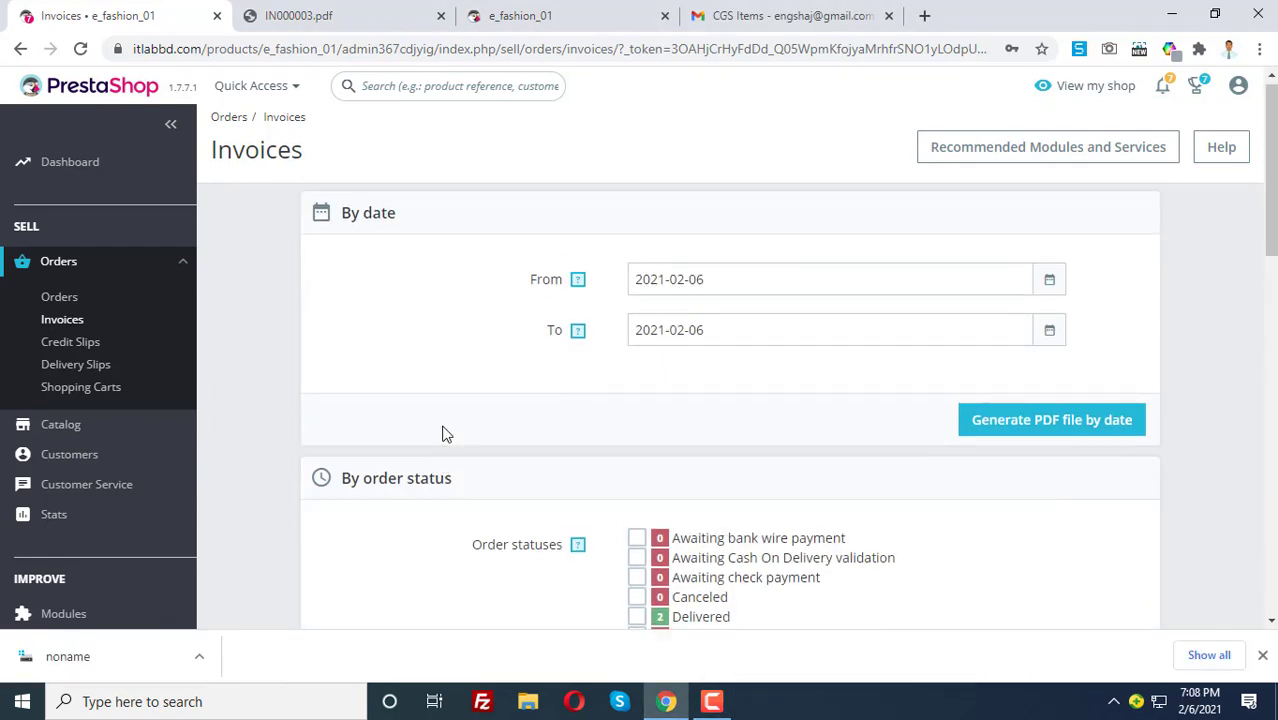
scroll(450, 436, "down", 2)
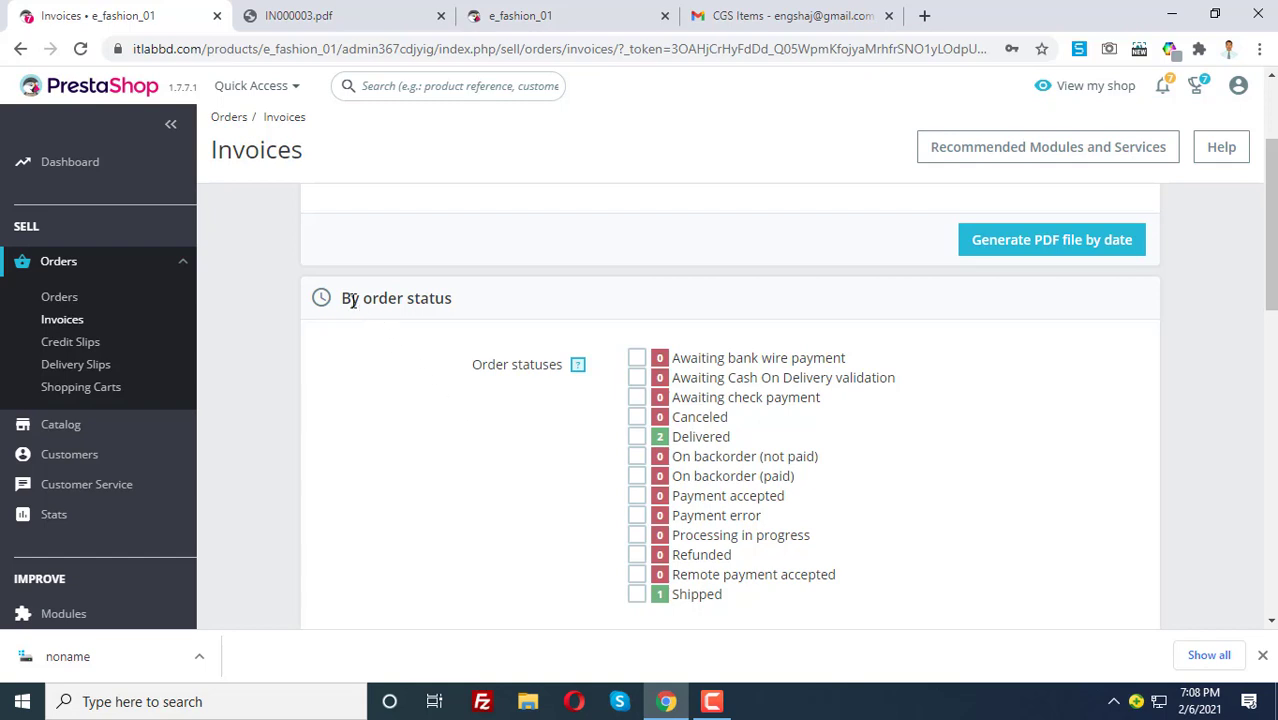
Step: Select the Delivered order status for generating invoice PDFs by status
left_click_drag(401, 300, 568, 302)
left_click(578, 312)
scroll(619, 354, "down", 2)
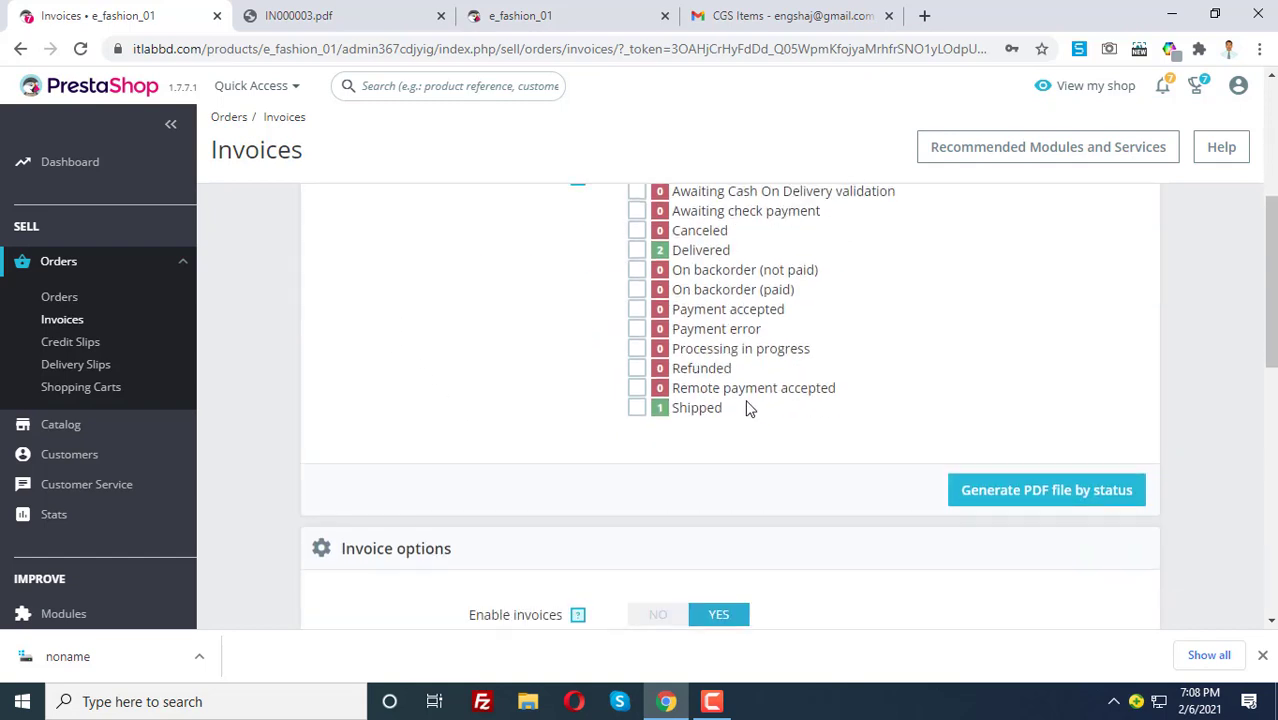
scroll(746, 406, "up", 2)
scroll(742, 404, "down", 1)
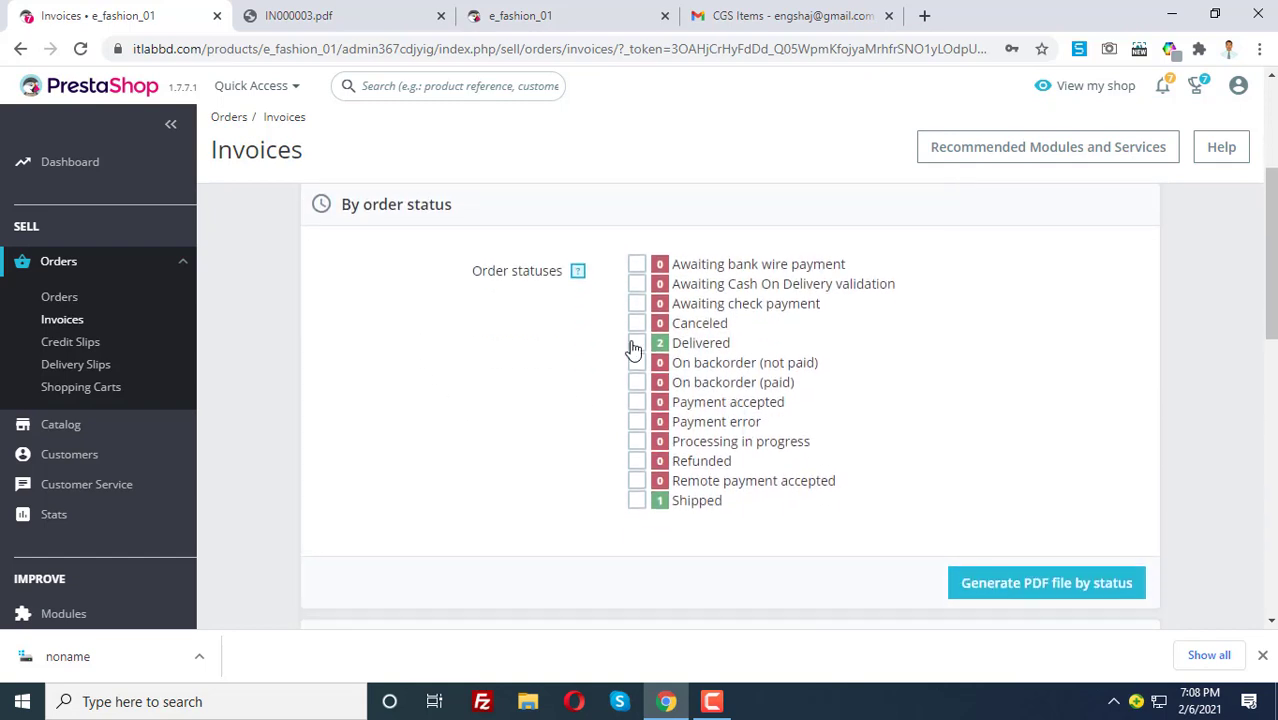
left_click(636, 344)
left_click_drag(675, 345, 728, 345)
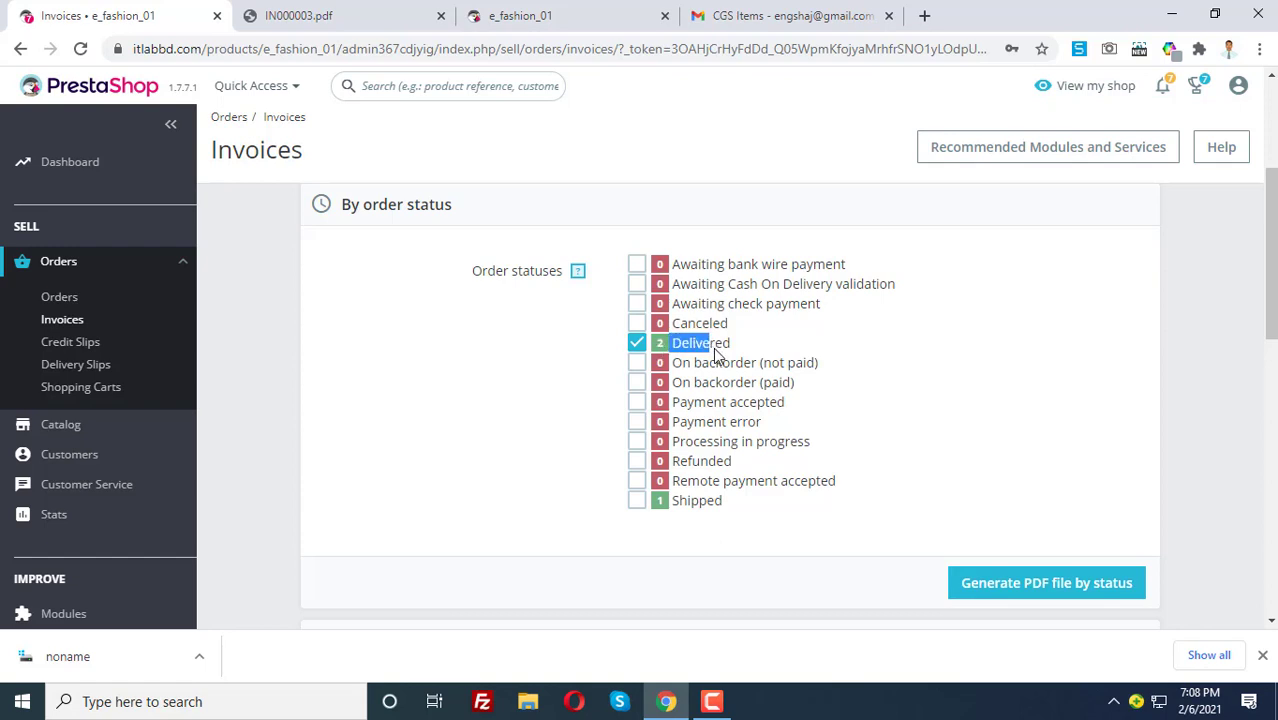
Step: Replace Delivered with Shipped as the order status for generating invoice PDFs
left_click_drag(660, 505, 727, 508)
left_click(727, 508)
left_click(636, 343)
left_click(636, 501)
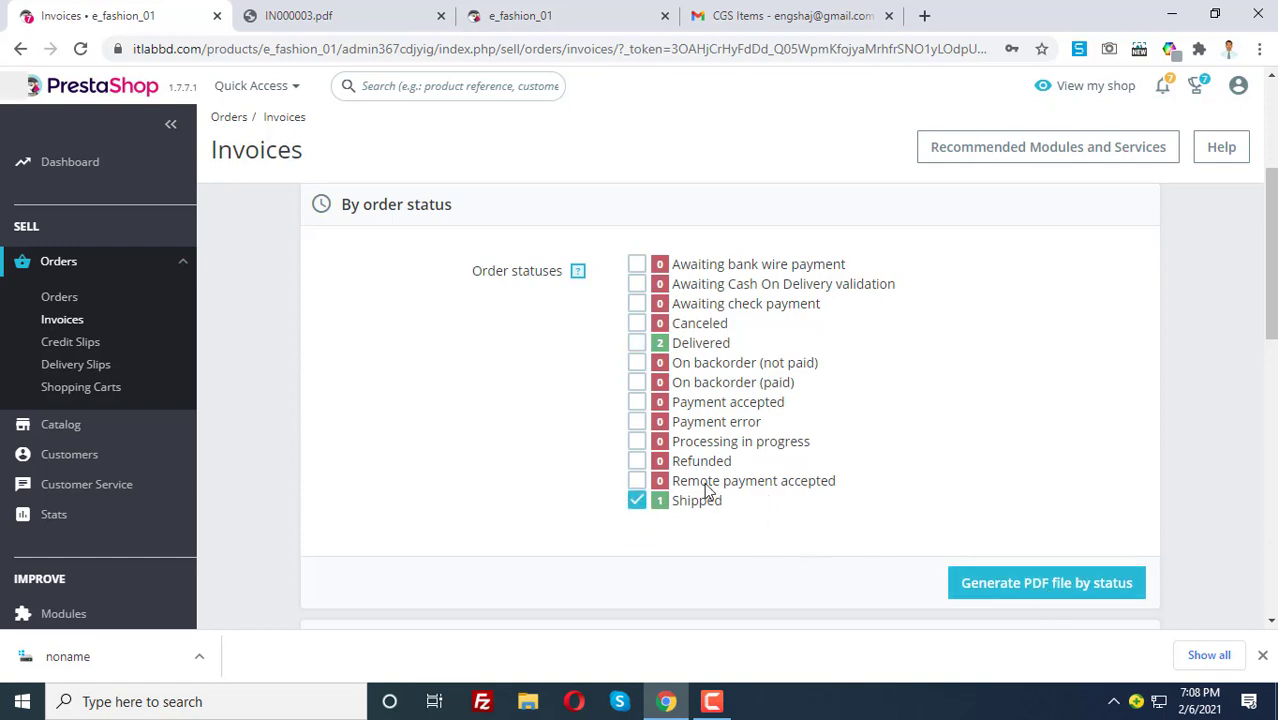
Step: Review the invoice options, from enabling invoices, product image and prefix to year numbering, footer text and invoice model
scroll(920, 520, "down", 5)
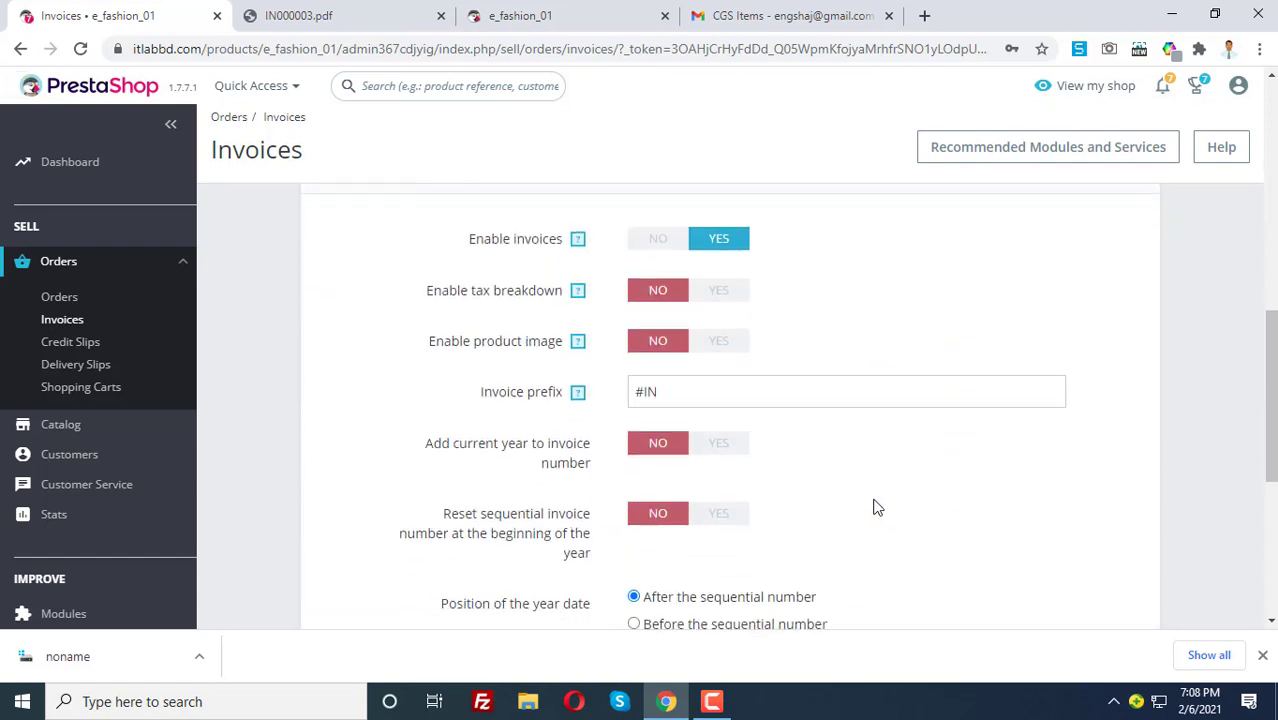
scroll(876, 506, "up", 1)
scroll(876, 506, "up", 1)
left_click_drag(340, 362, 599, 391)
scroll(530, 367, "down", 2)
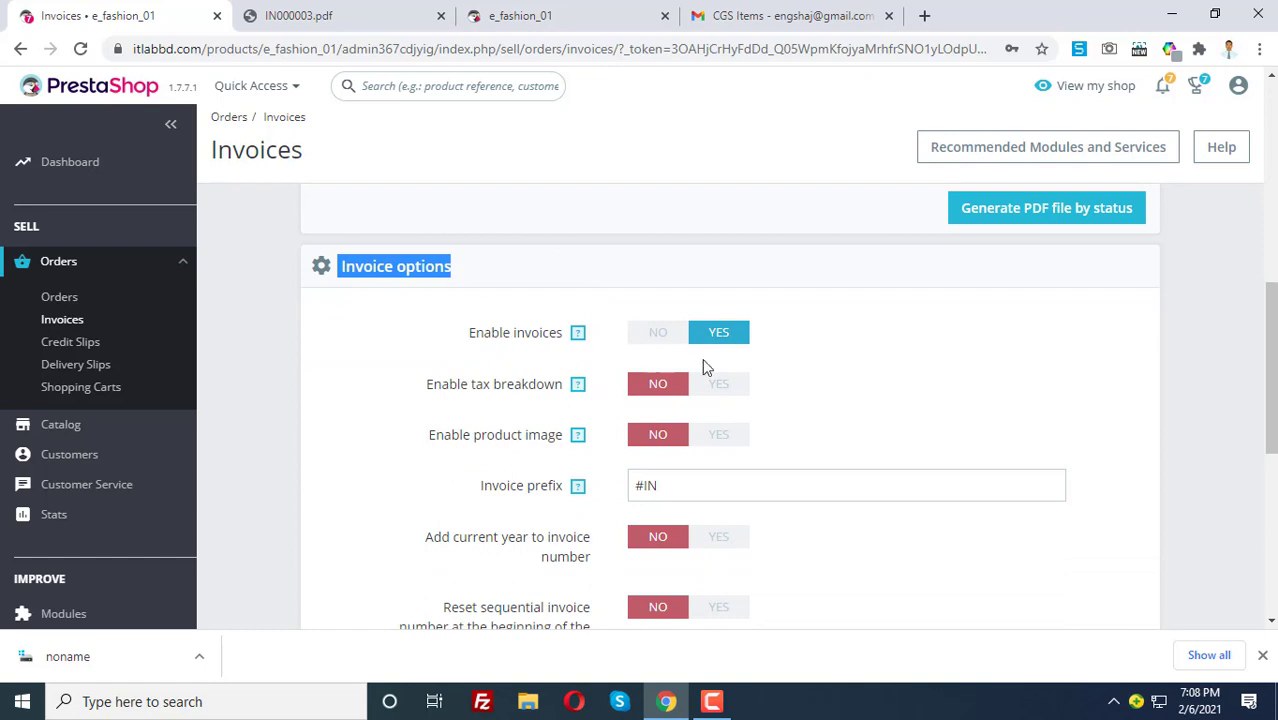
scroll(705, 368, "down", 2)
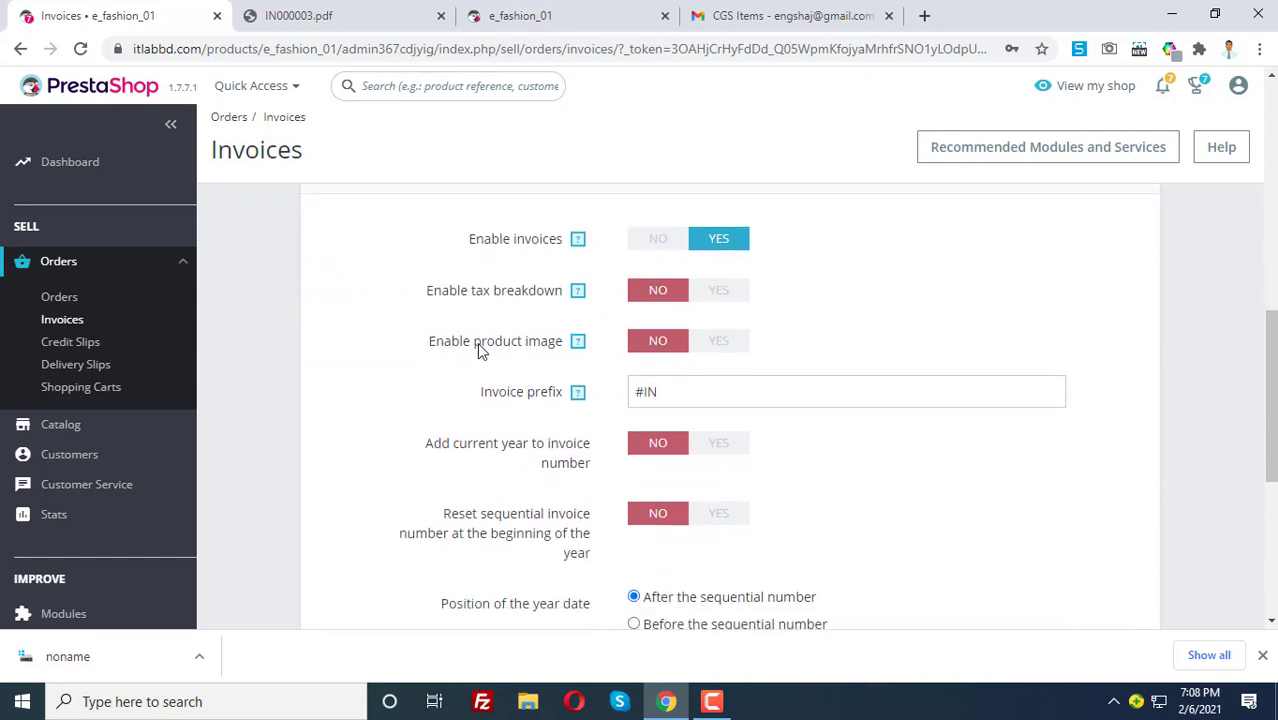
scroll(690, 362, "down", 2)
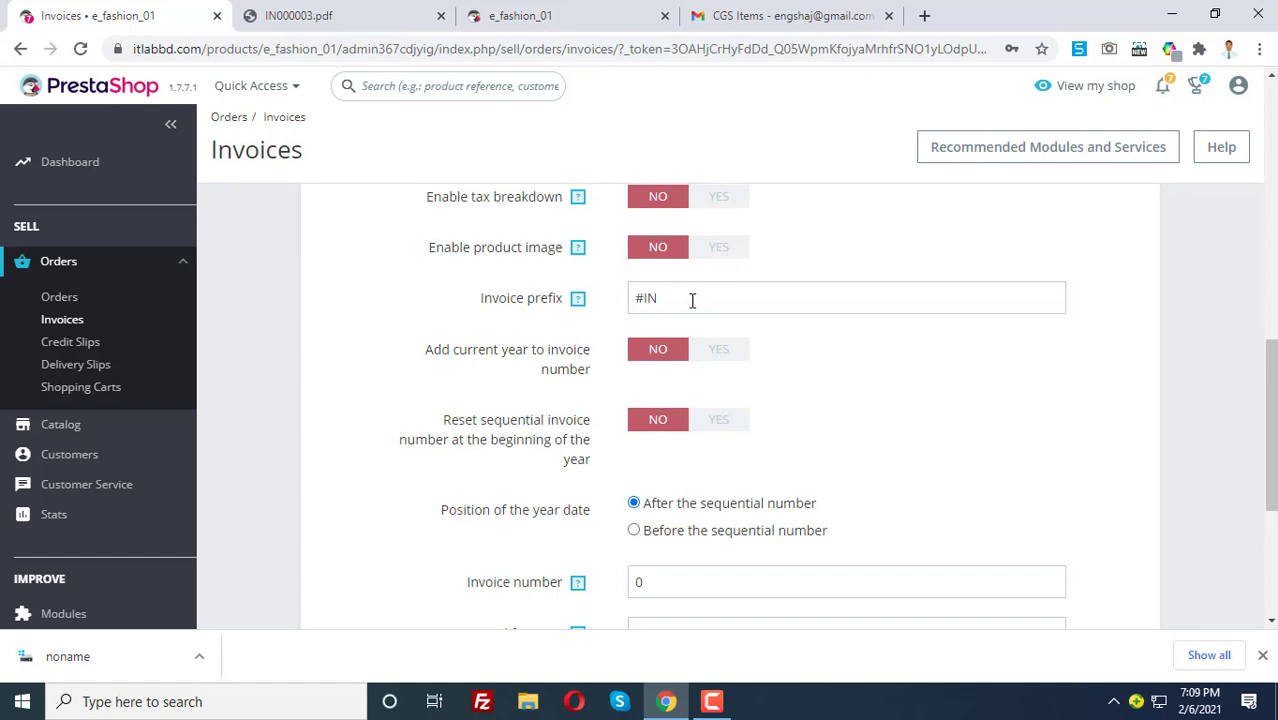
left_click(671, 300)
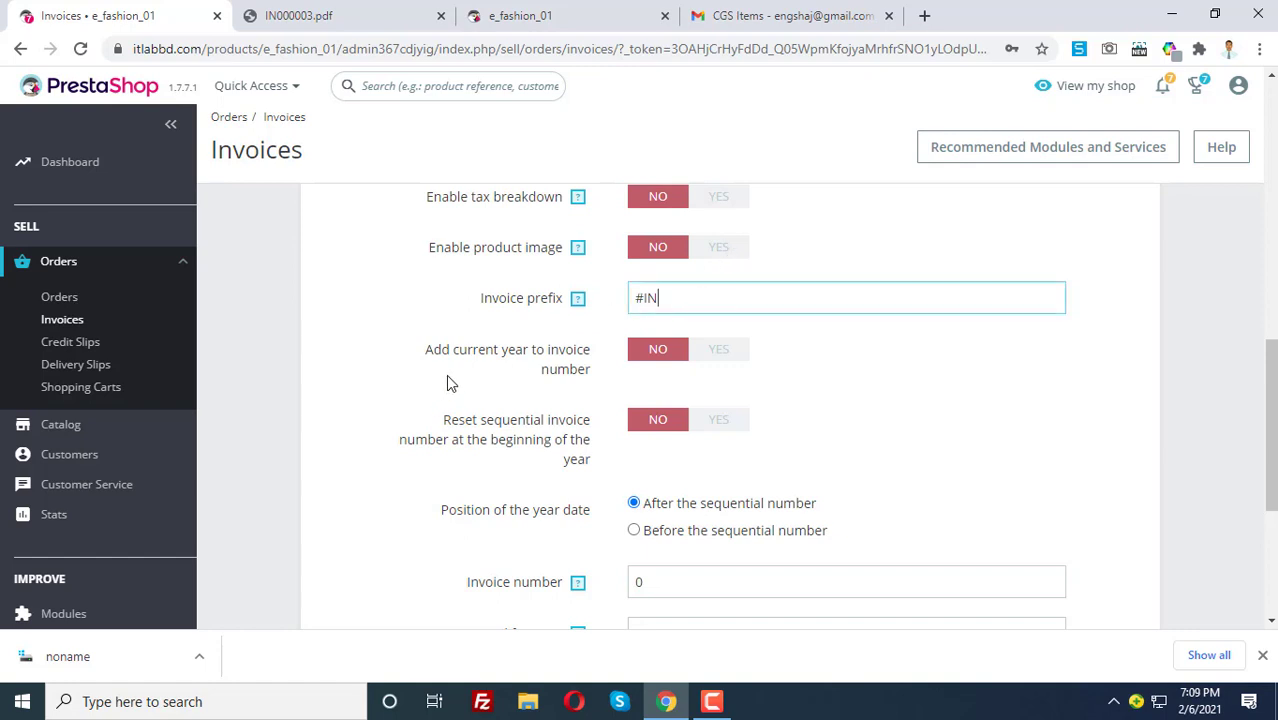
left_click_drag(444, 354, 595, 382)
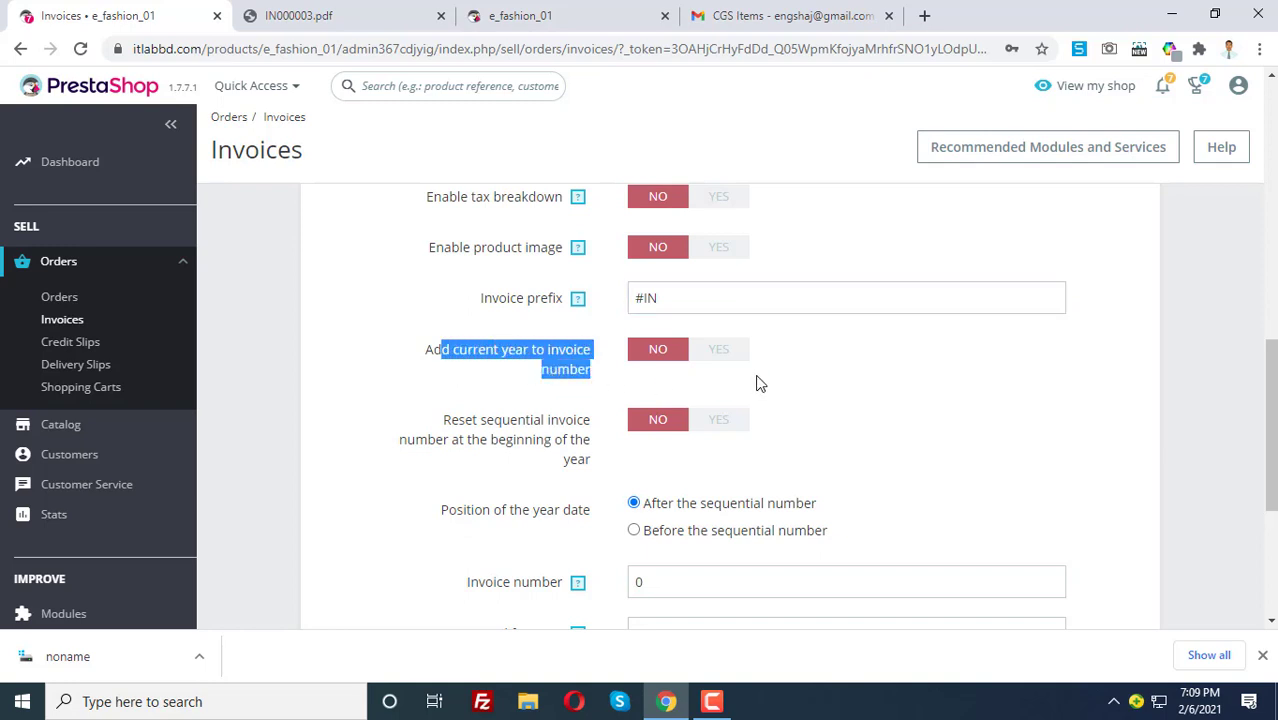
scroll(757, 480, "down", 3)
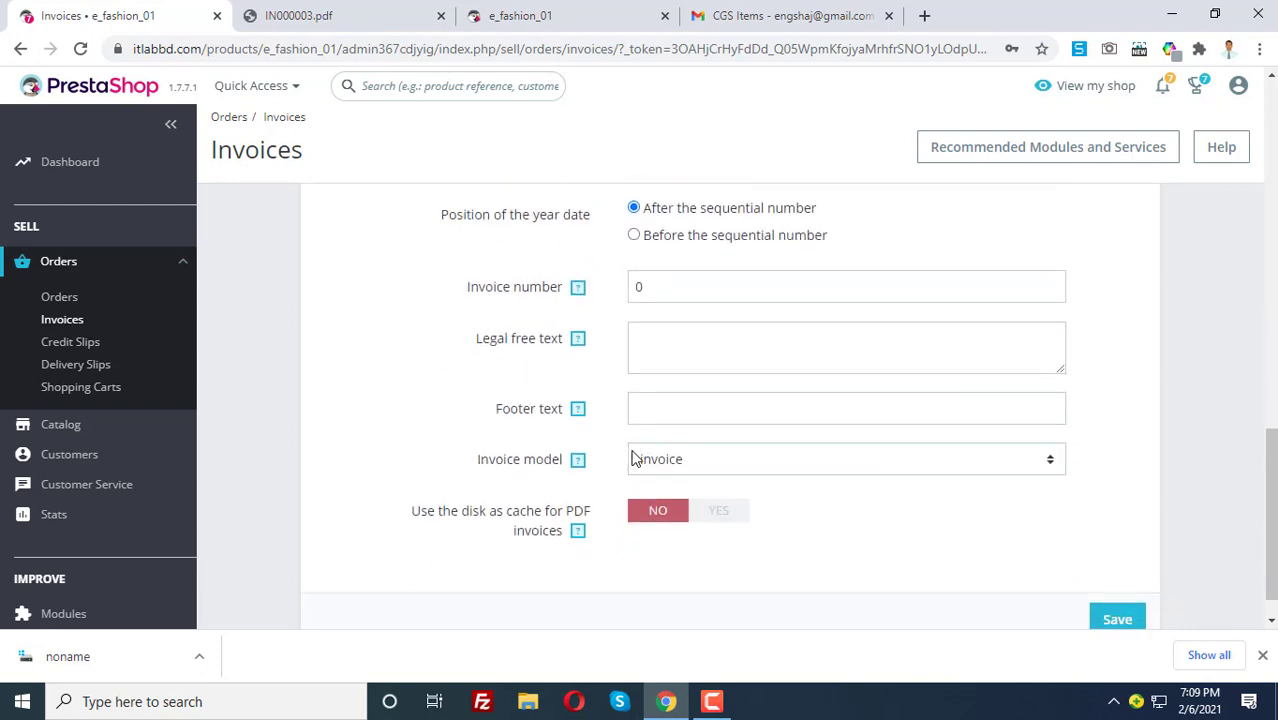
scroll(756, 517, "up", 1)
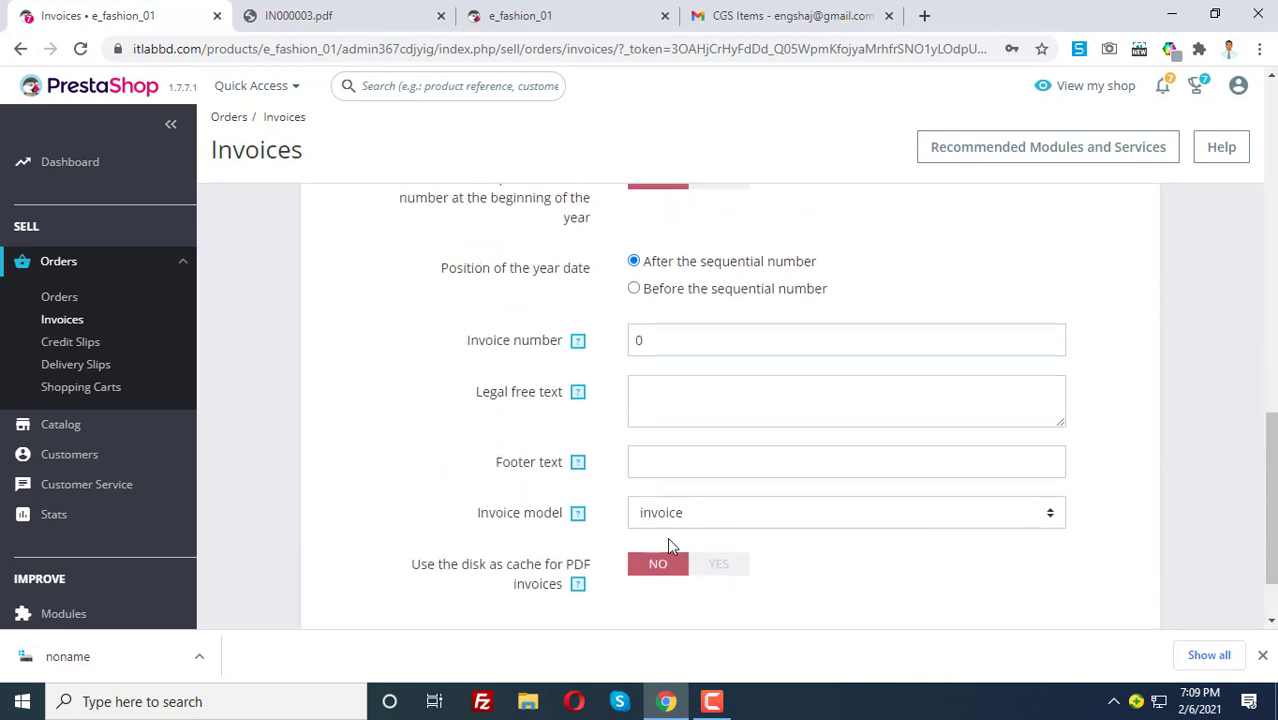
scroll(670, 540, "up", 6)
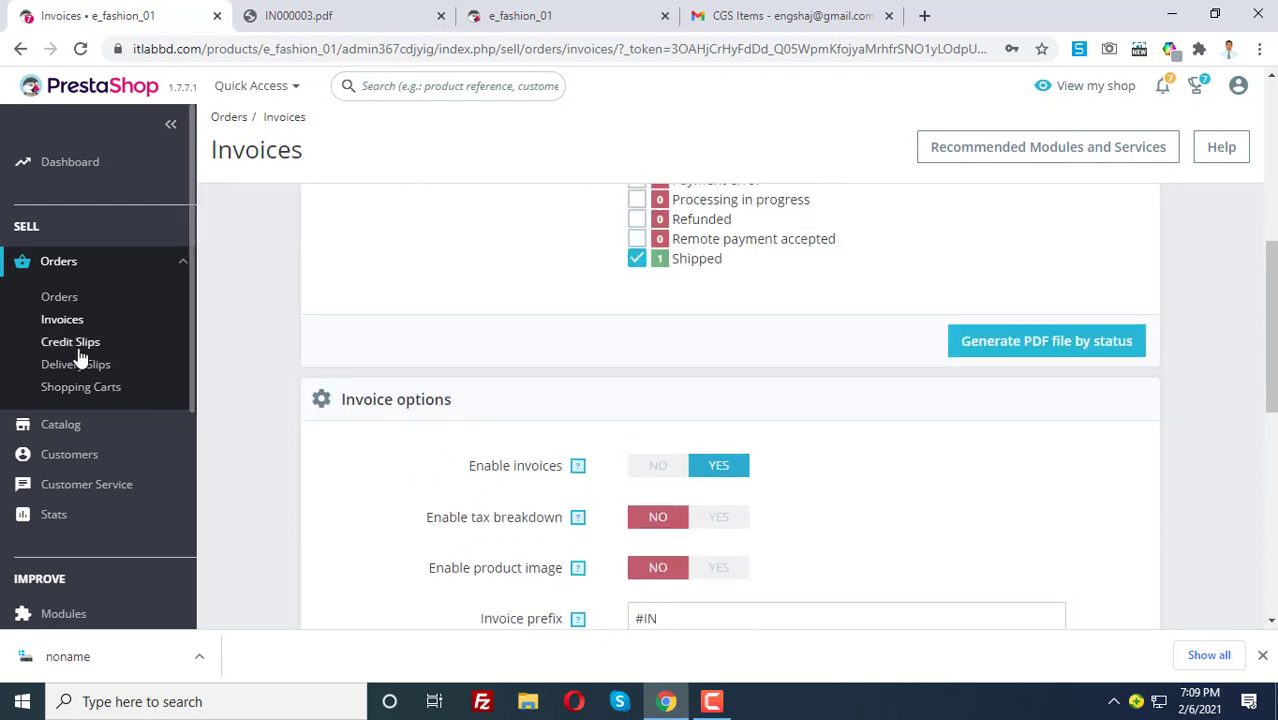
Step: Open the Credit Slips page and examine its date range for PDF generation and the credit slip prefix option
left_click(70, 345)
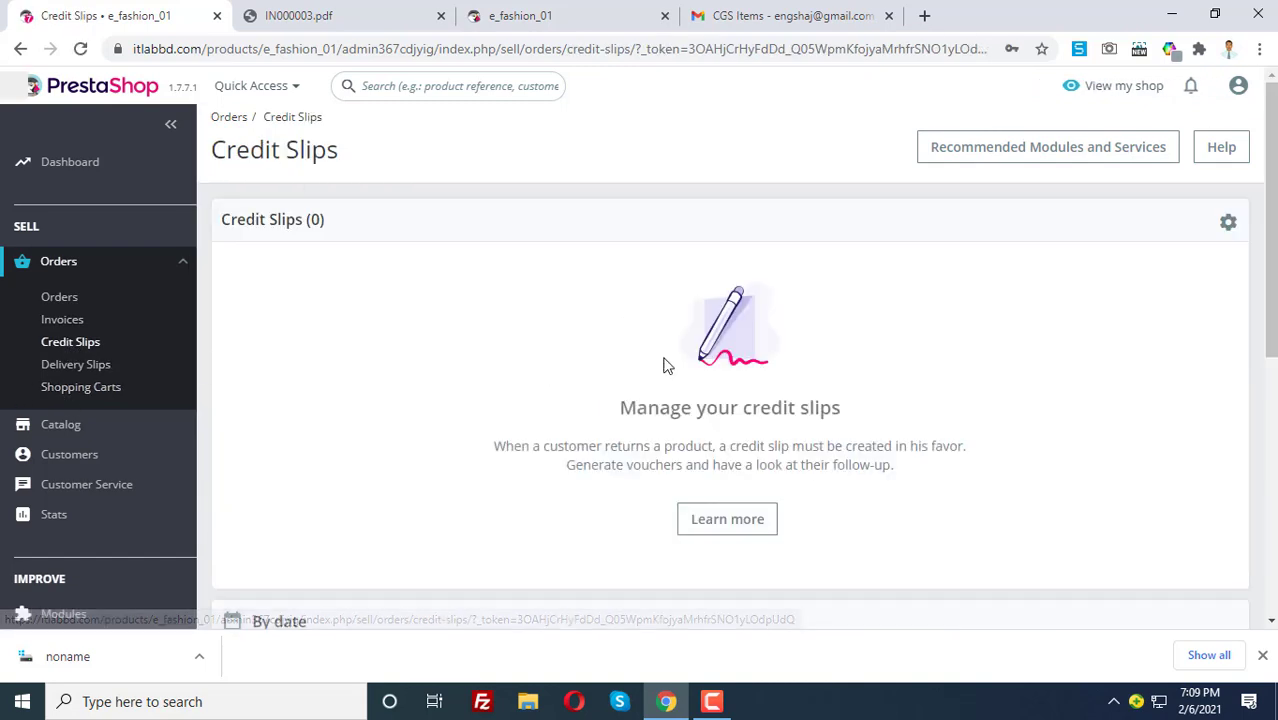
scroll(703, 338, "down", 3)
scroll(705, 338, "up", 2)
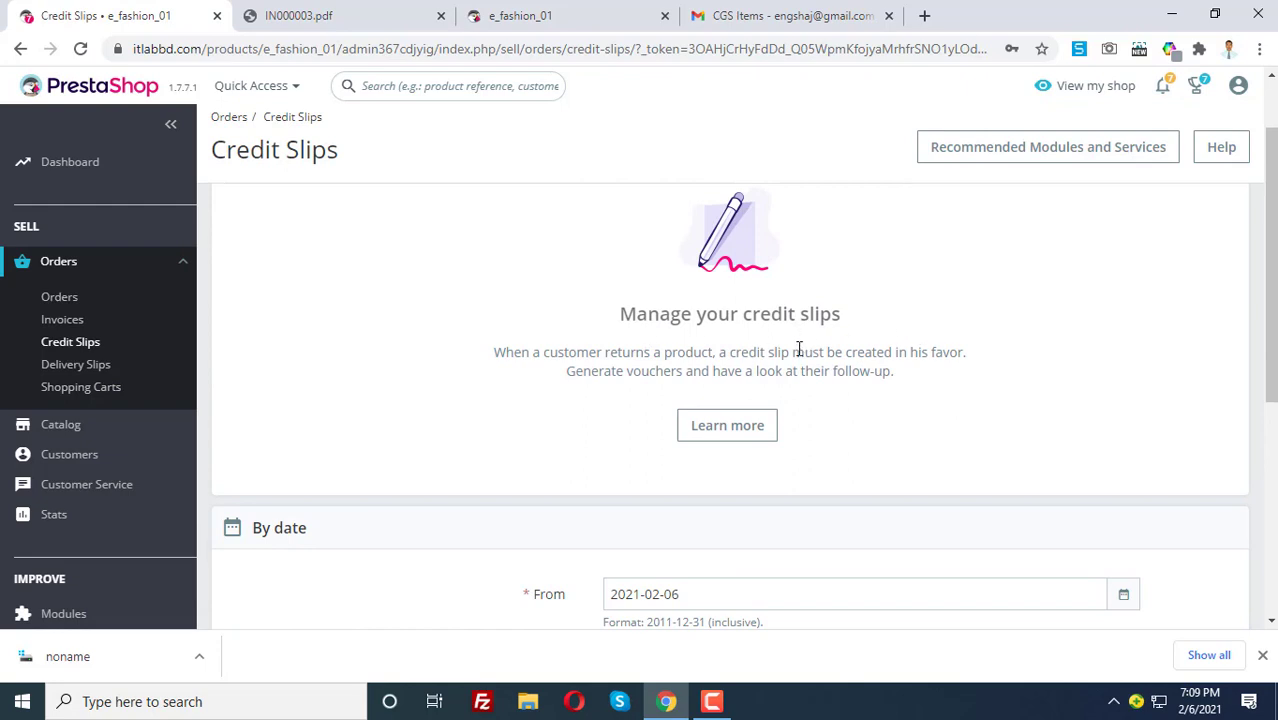
scroll(817, 360, "down", 4)
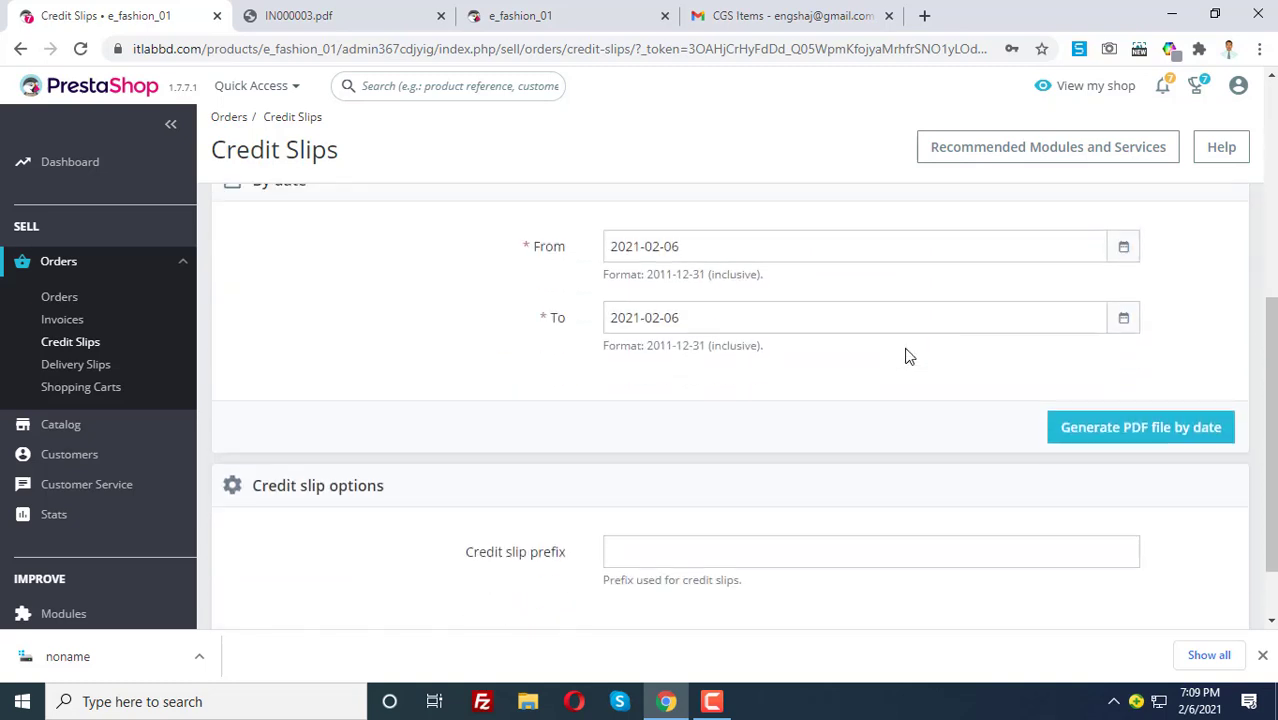
scroll(620, 330, "up", 1)
left_click(692, 256)
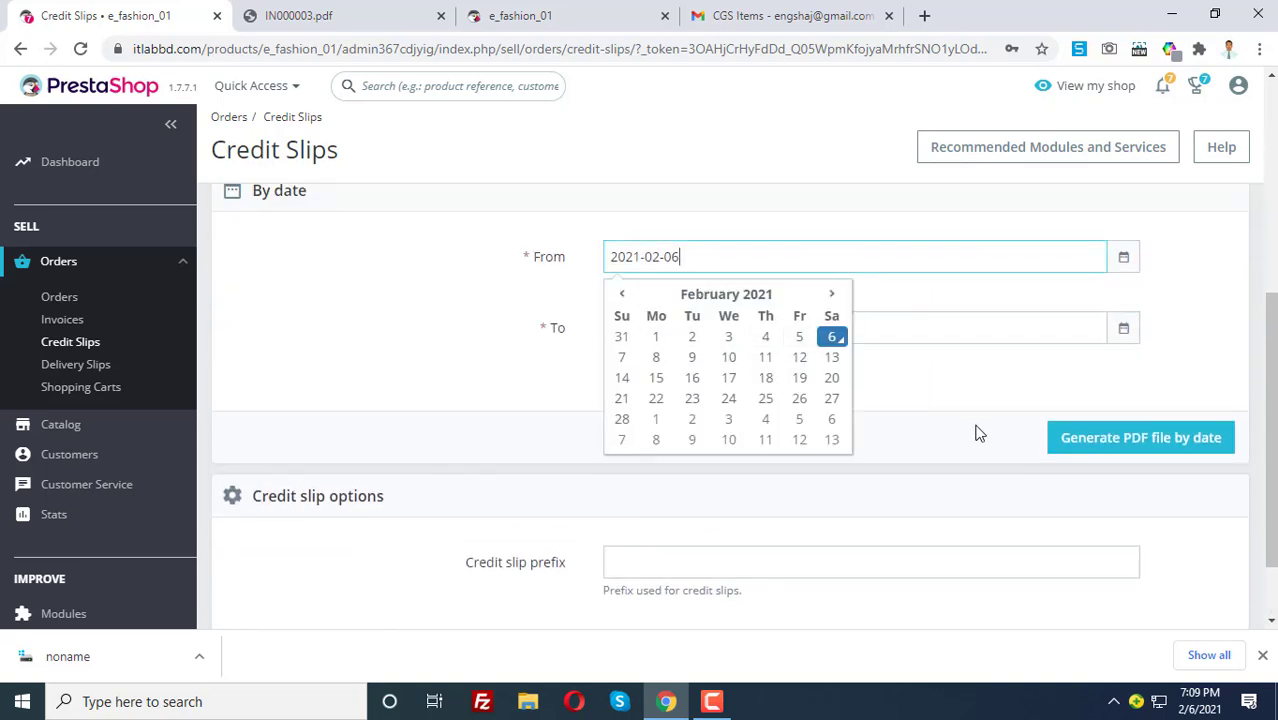
left_click(808, 350)
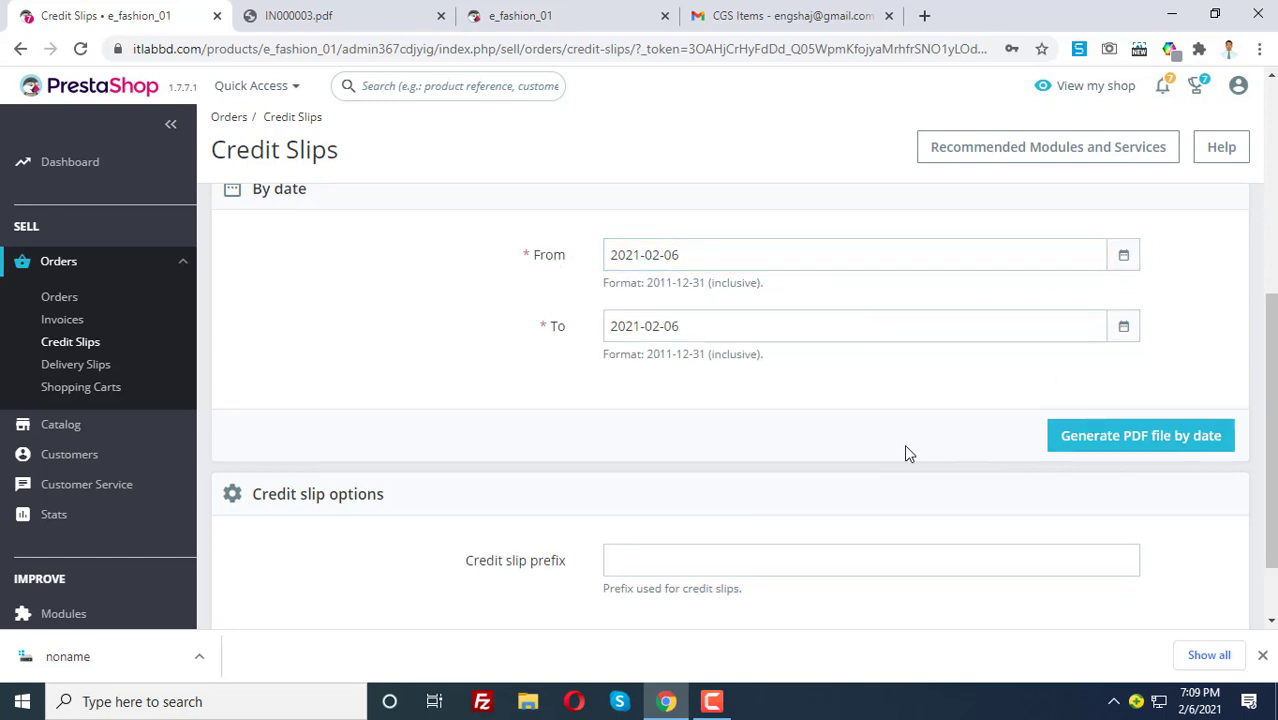
scroll(907, 448, "down", 1)
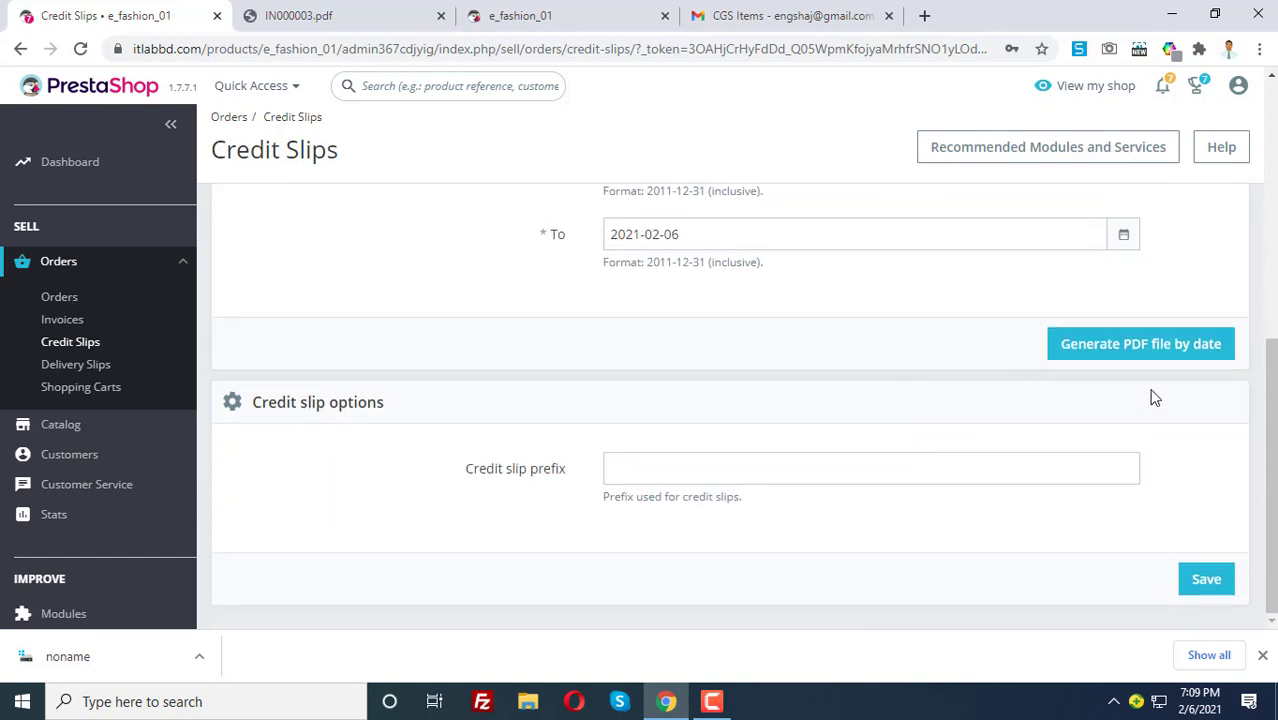
Step: Open the Delivery Slips page and set the start date for the delivery slip PDF to 2021-02-03
left_click(80, 366)
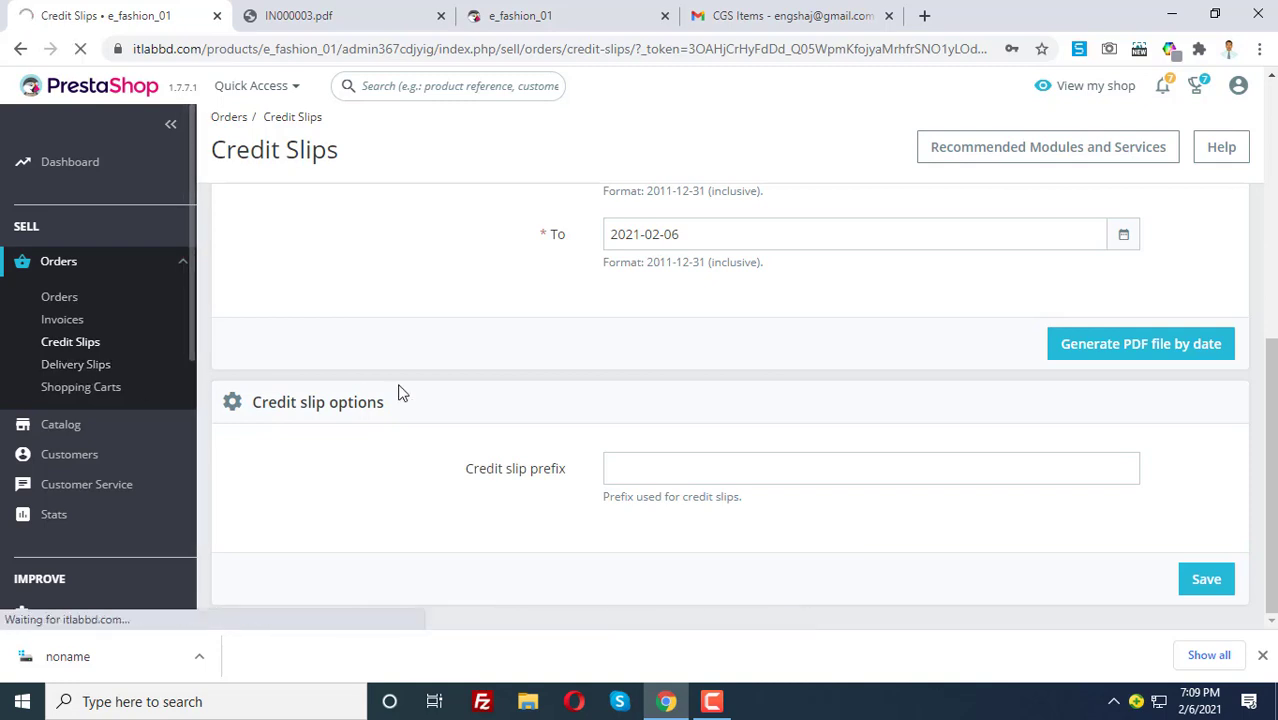
scroll(694, 427, "down", 2)
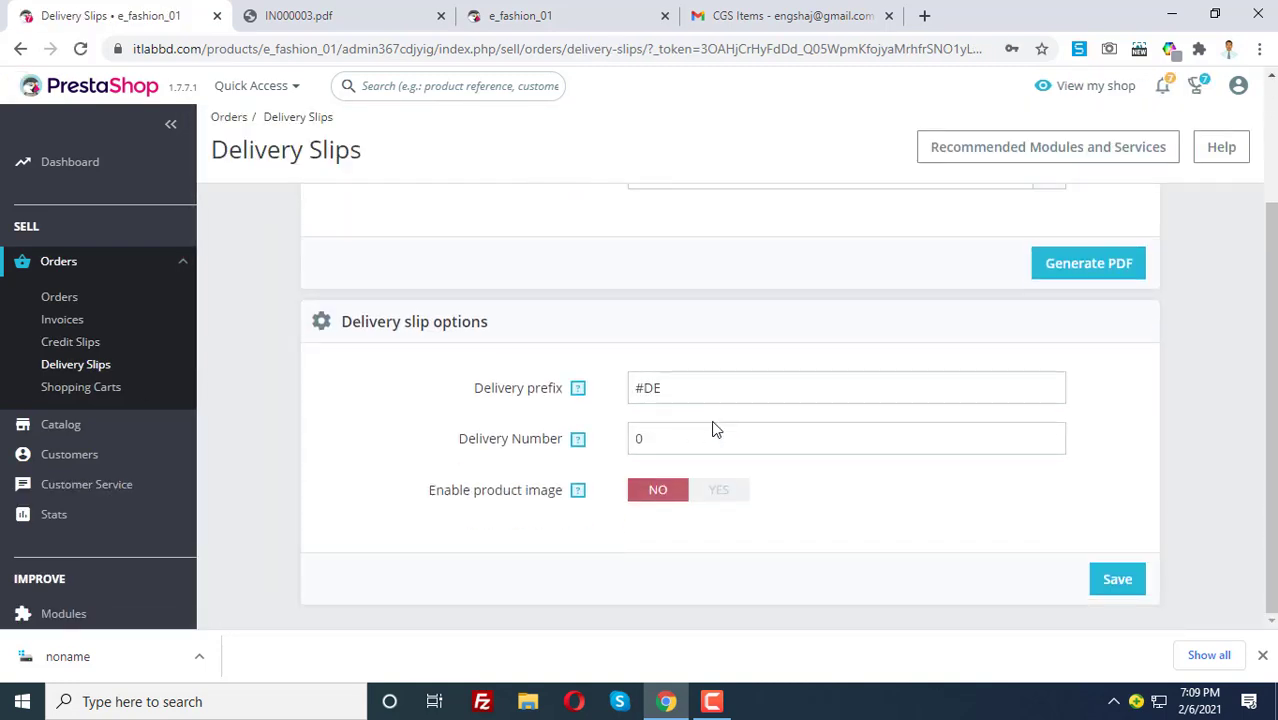
scroll(728, 423, "up", 2)
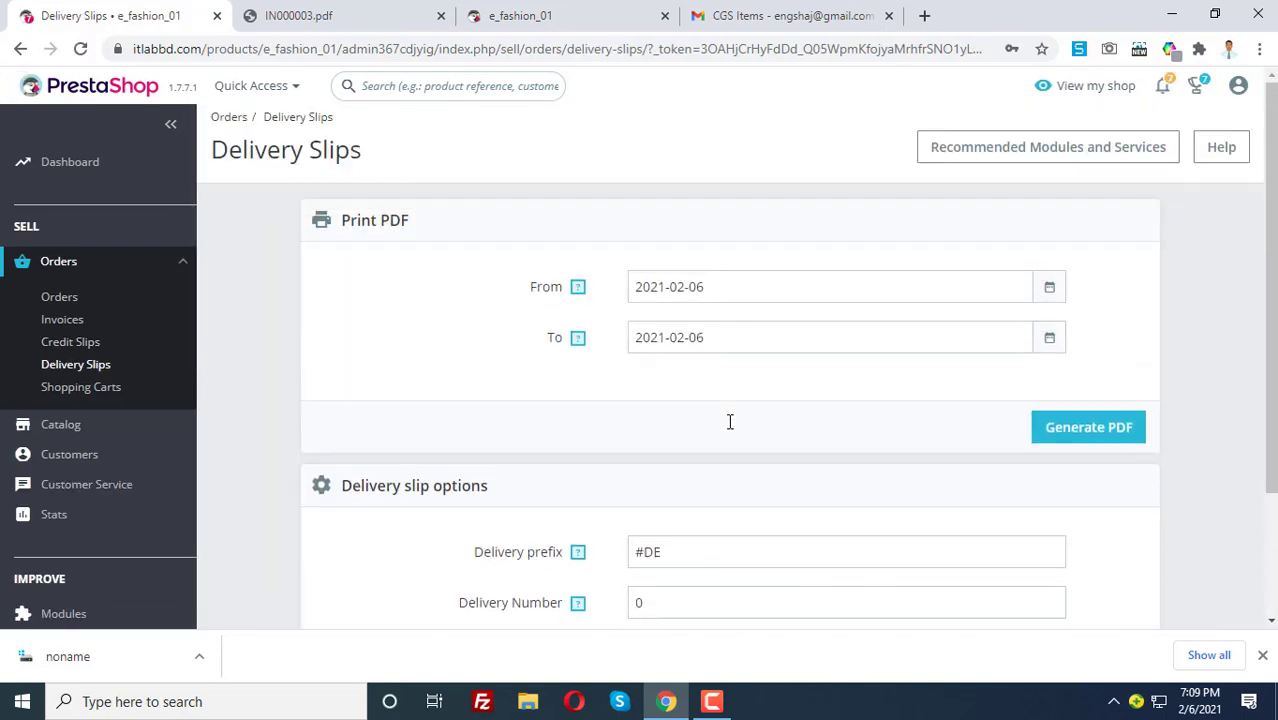
left_click(744, 290)
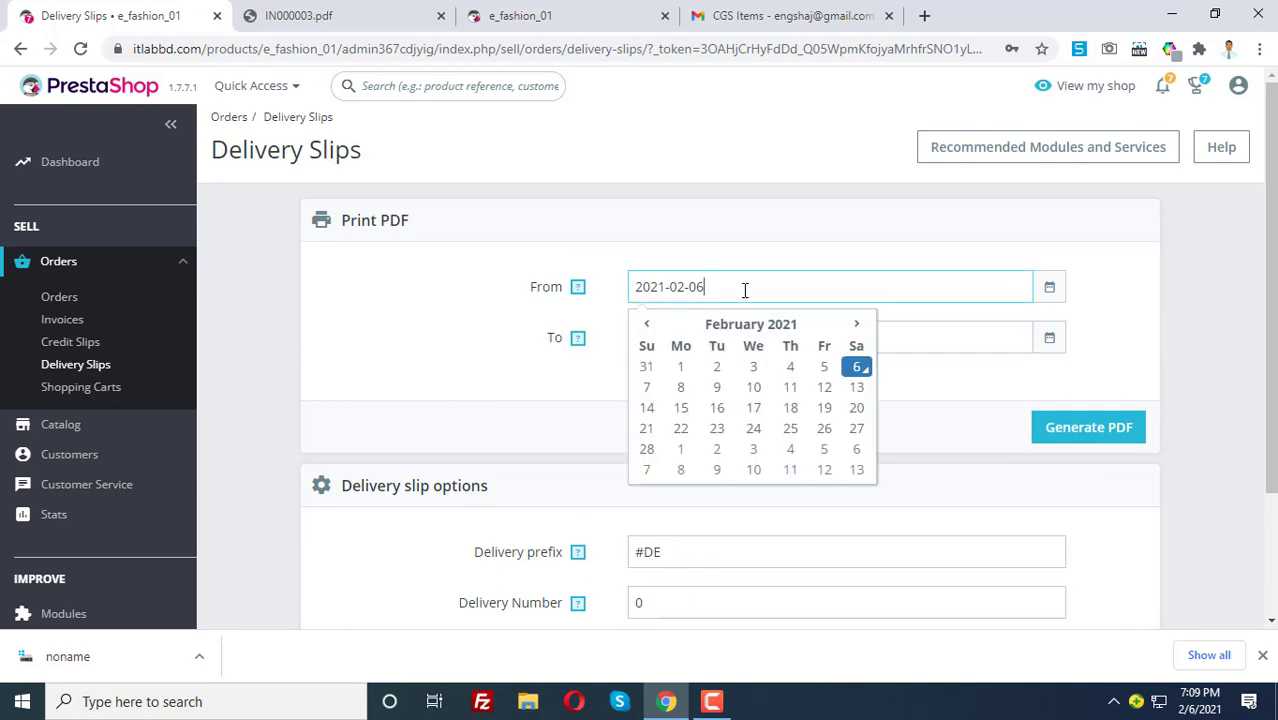
left_click(754, 368)
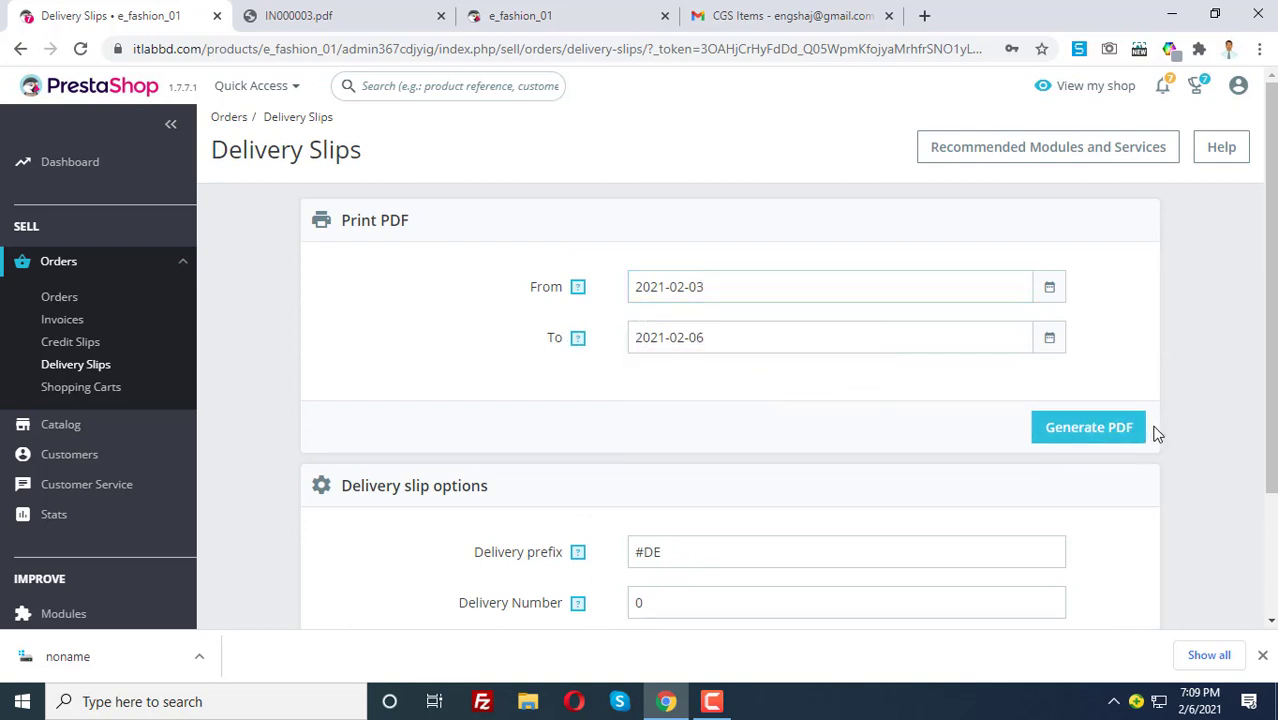
Step: Open the Shopping Carts page and look through the list of carts
left_click(73, 394)
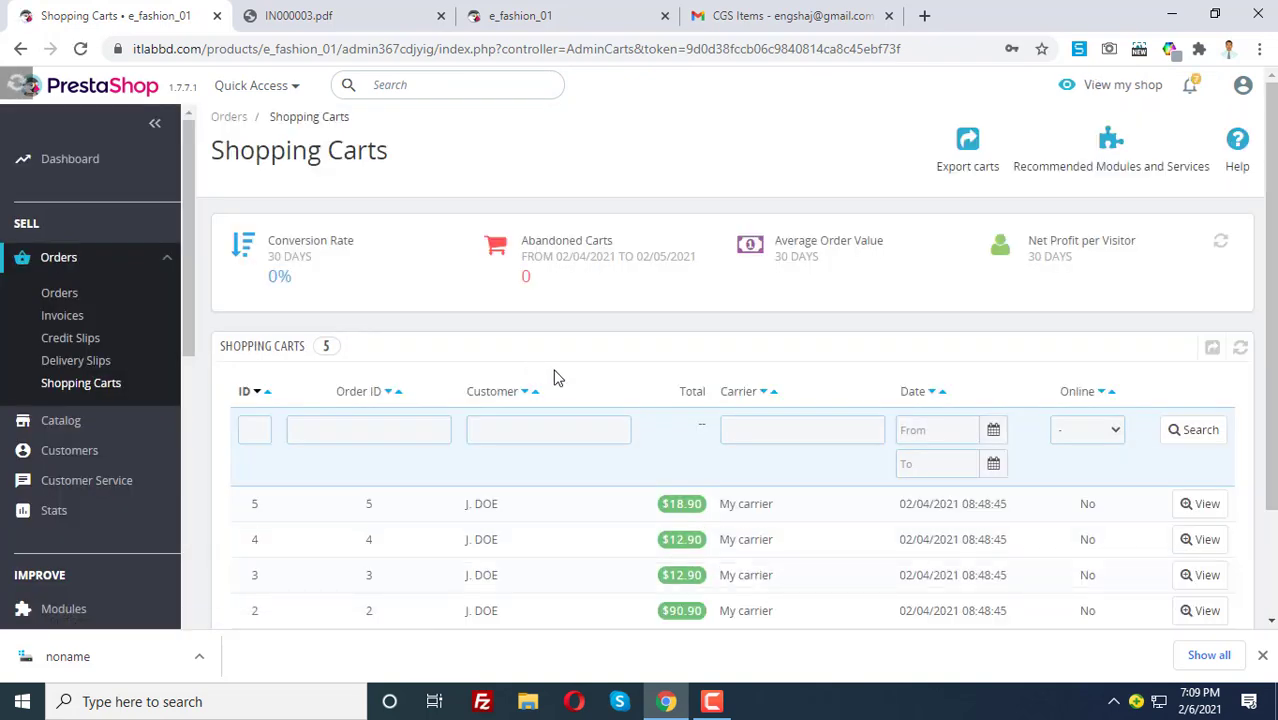
scroll(700, 455, "down", 2)
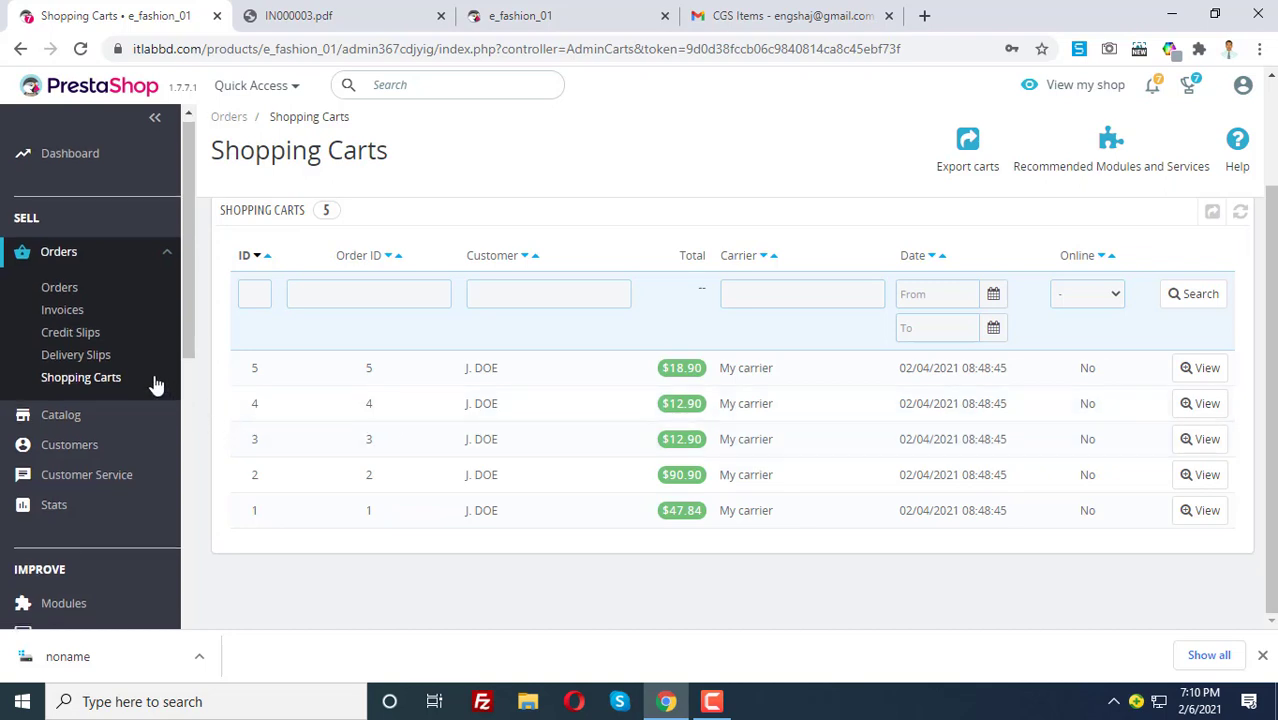
Step: Open the Order Settings page of the shop parameters and review its general options, including final summary, guest checkout and terms of service
scroll(152, 380, "down", 2)
scroll(148, 380, "down", 2)
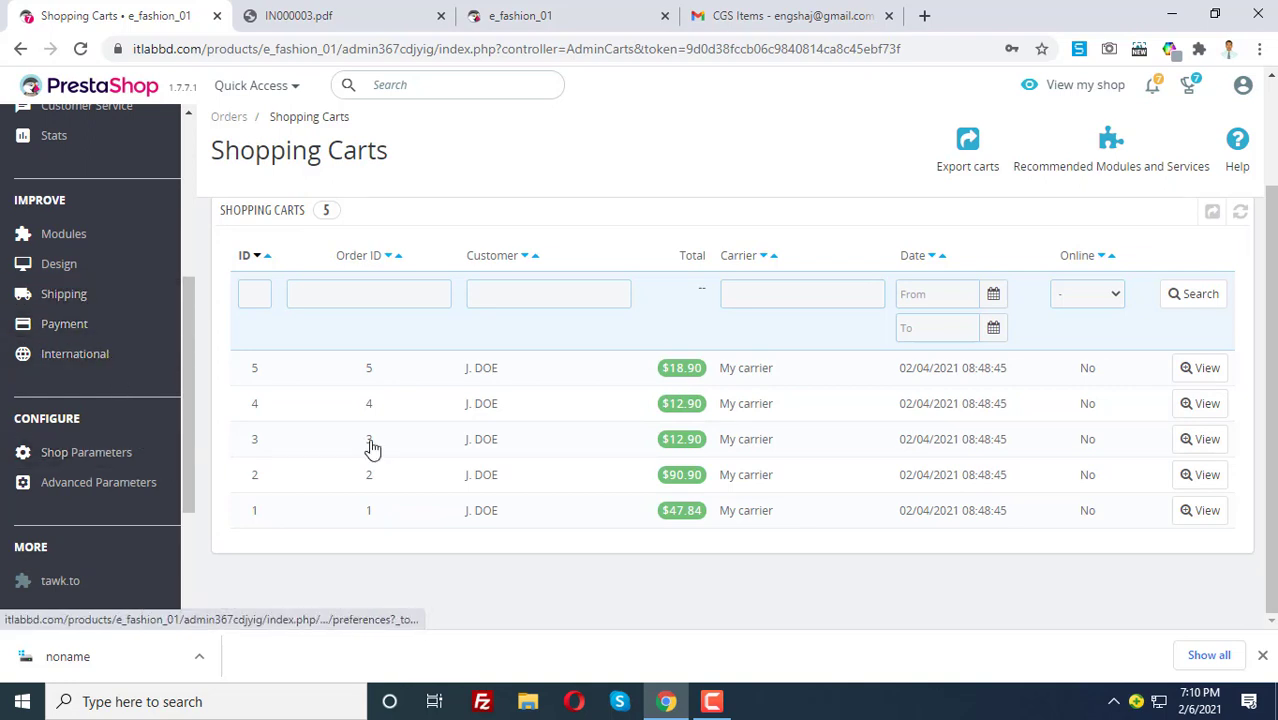
scroll(136, 382, "down", 1)
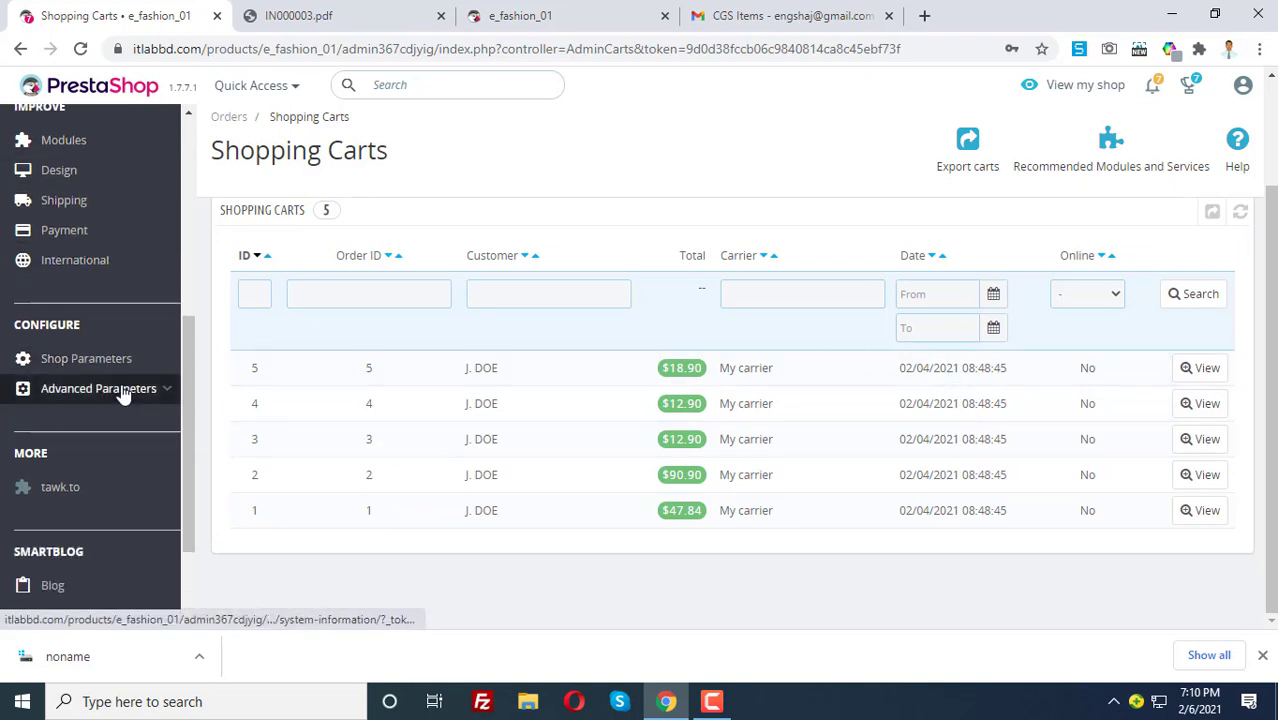
left_click(123, 391)
scroll(127, 412, "down", 1)
scroll(128, 418, "down", 1)
left_click(100, 228)
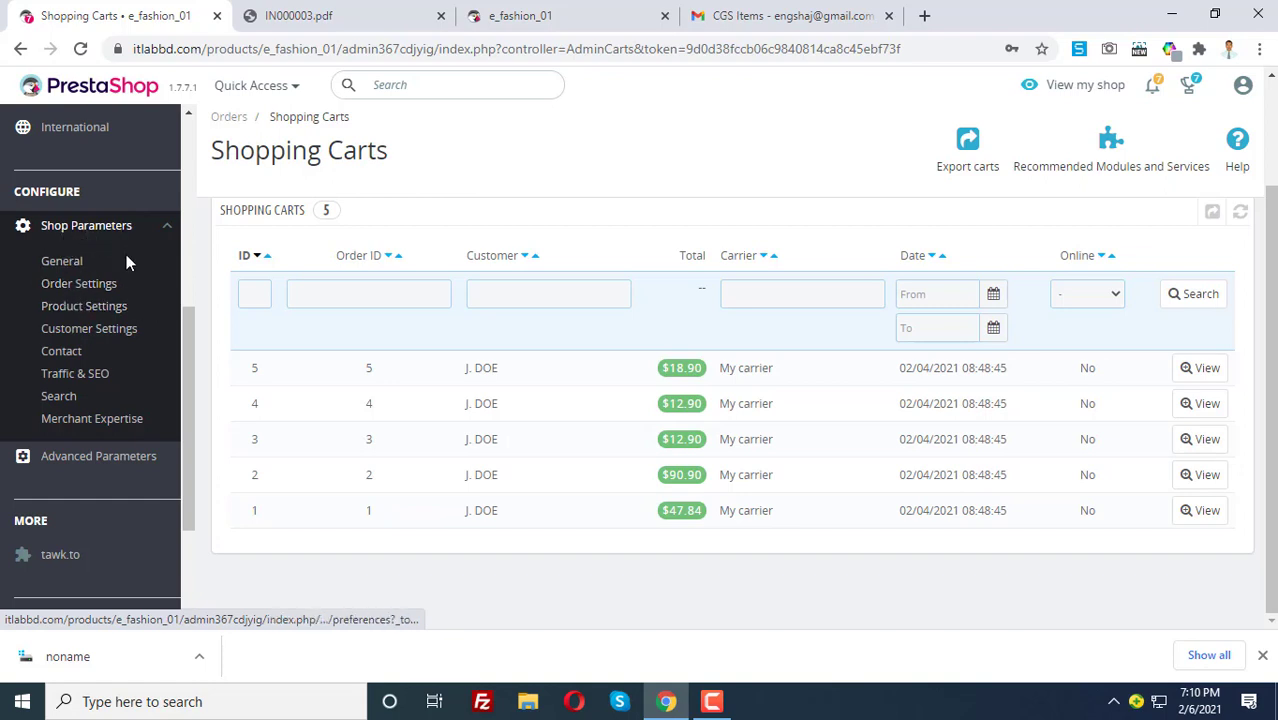
left_click(78, 288)
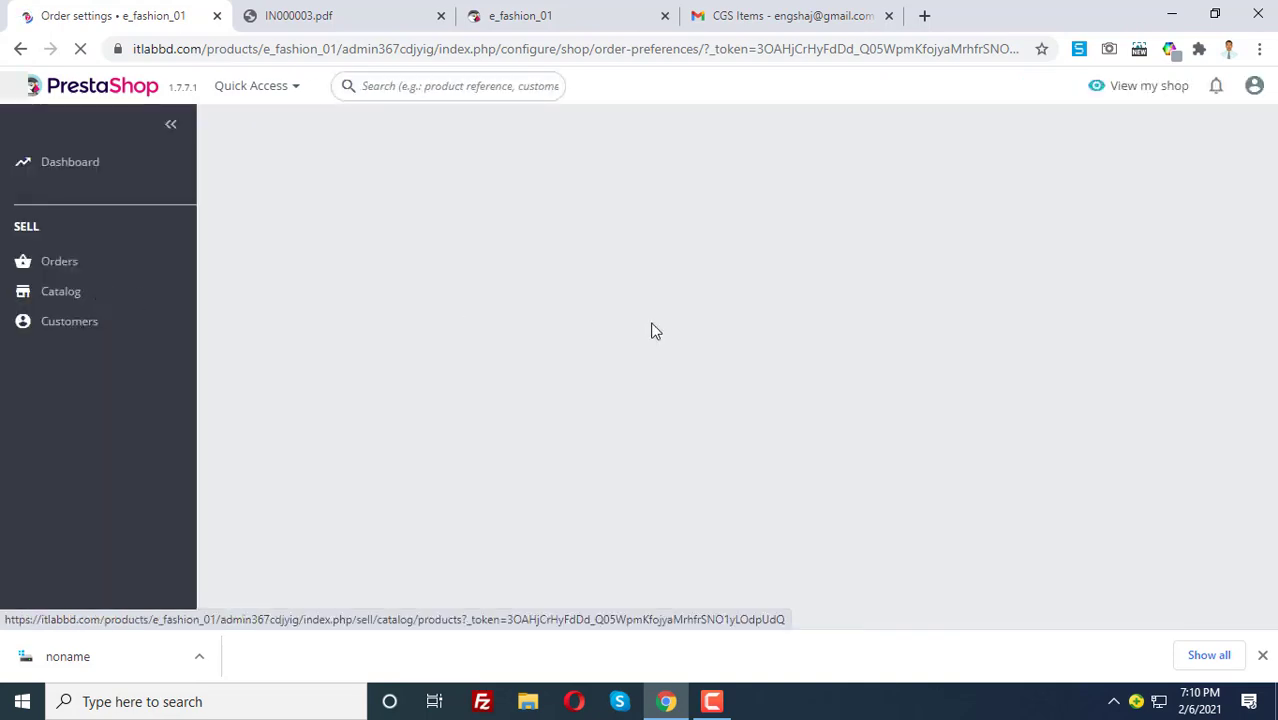
scroll(633, 365, "down", 10)
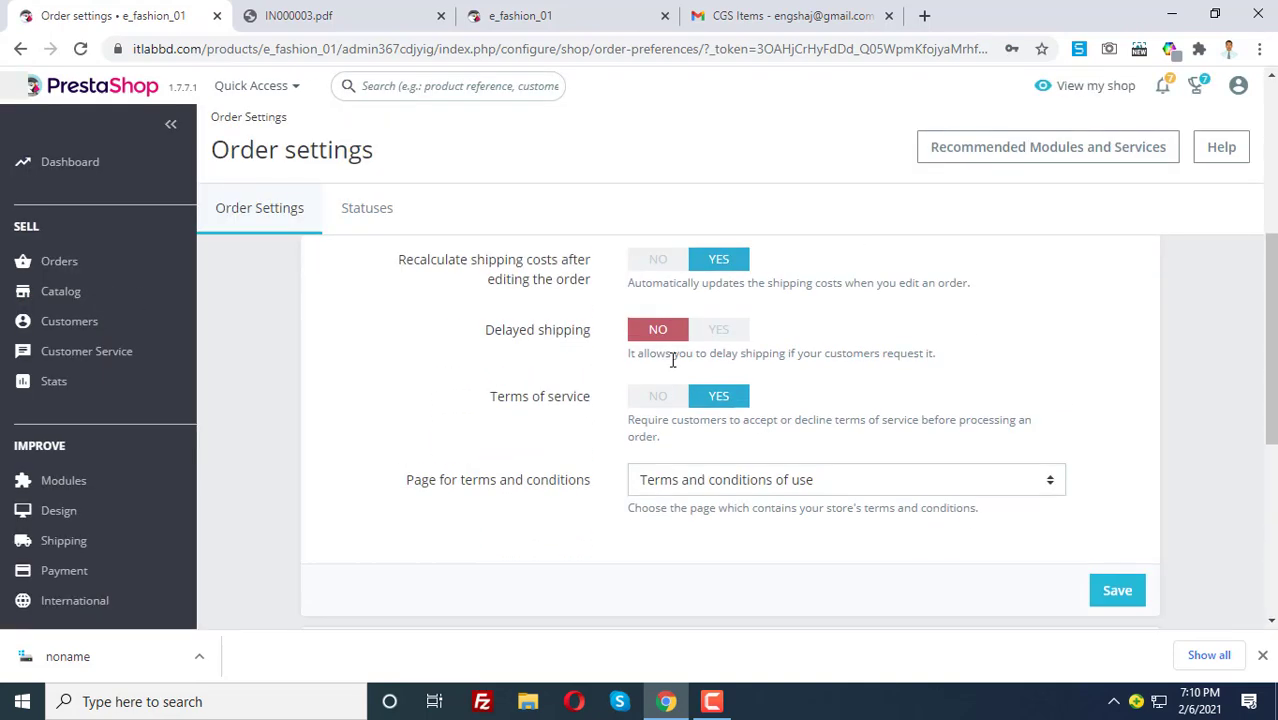
scroll(708, 492, "up", 10)
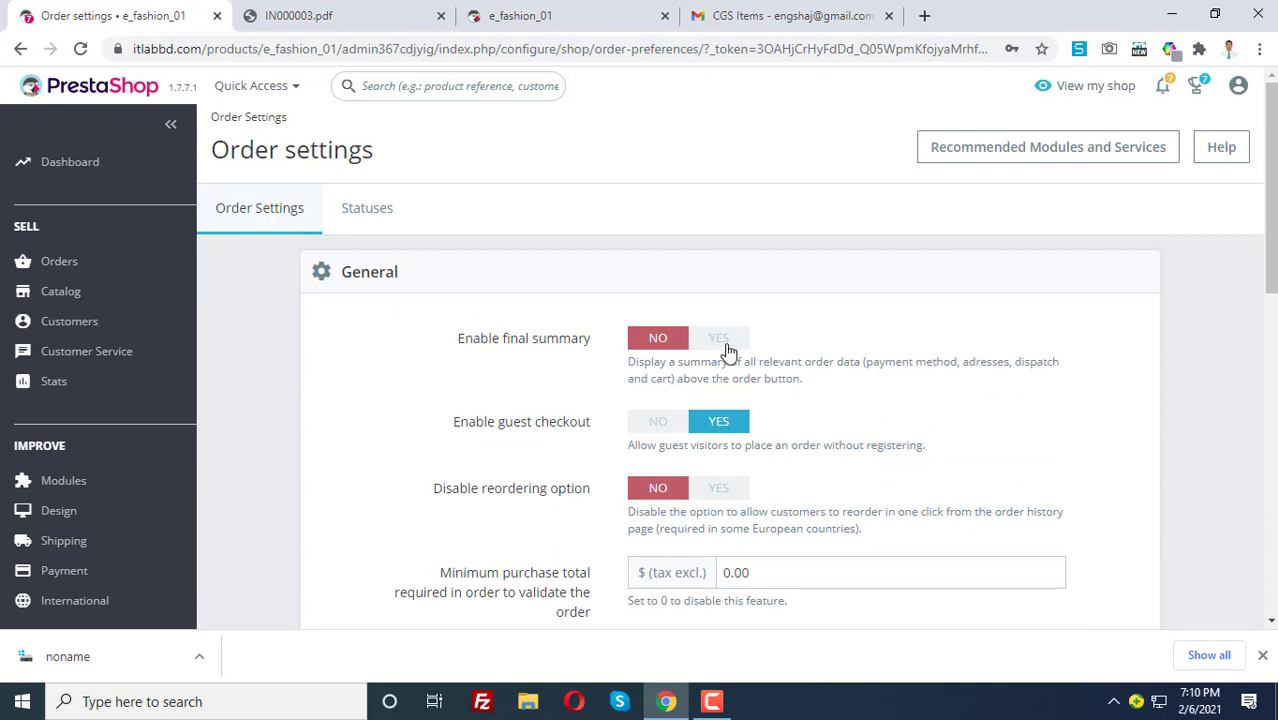
Step: Open the Statuses page of the order settings and examine the lists of order statuses and return statuses
left_click(370, 217)
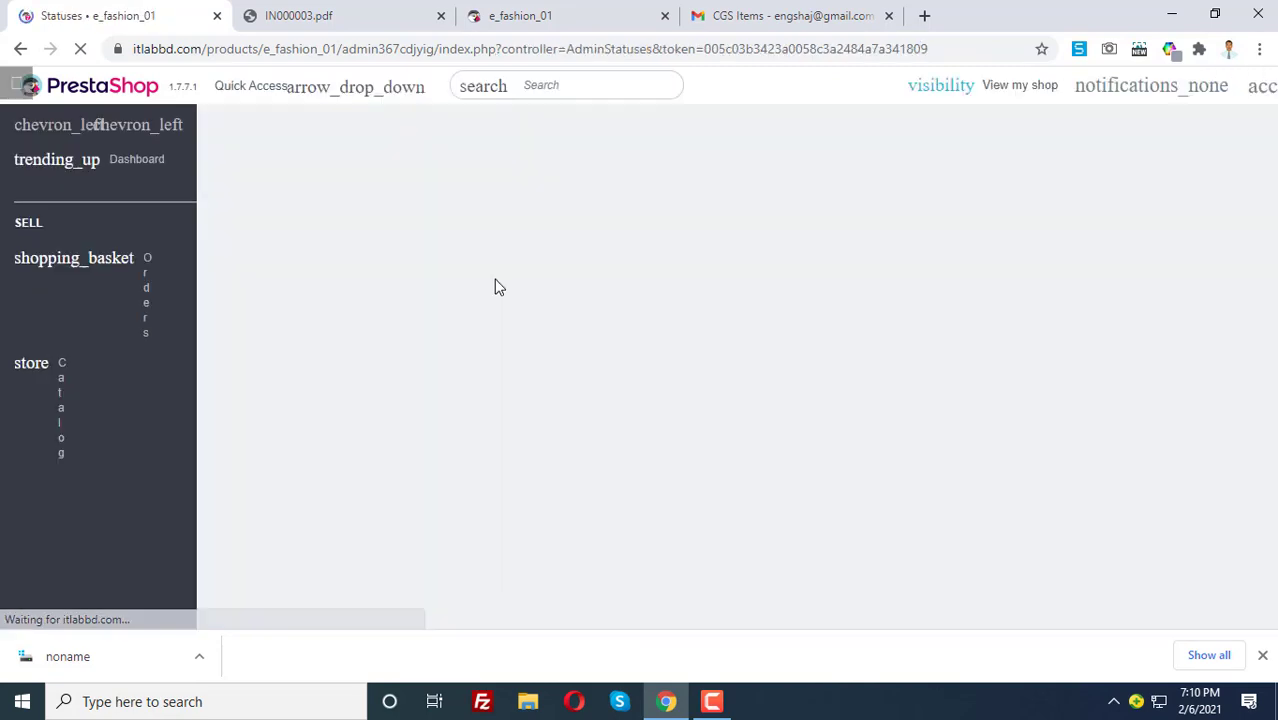
scroll(610, 420, "down", 4)
scroll(716, 459, "down", 3)
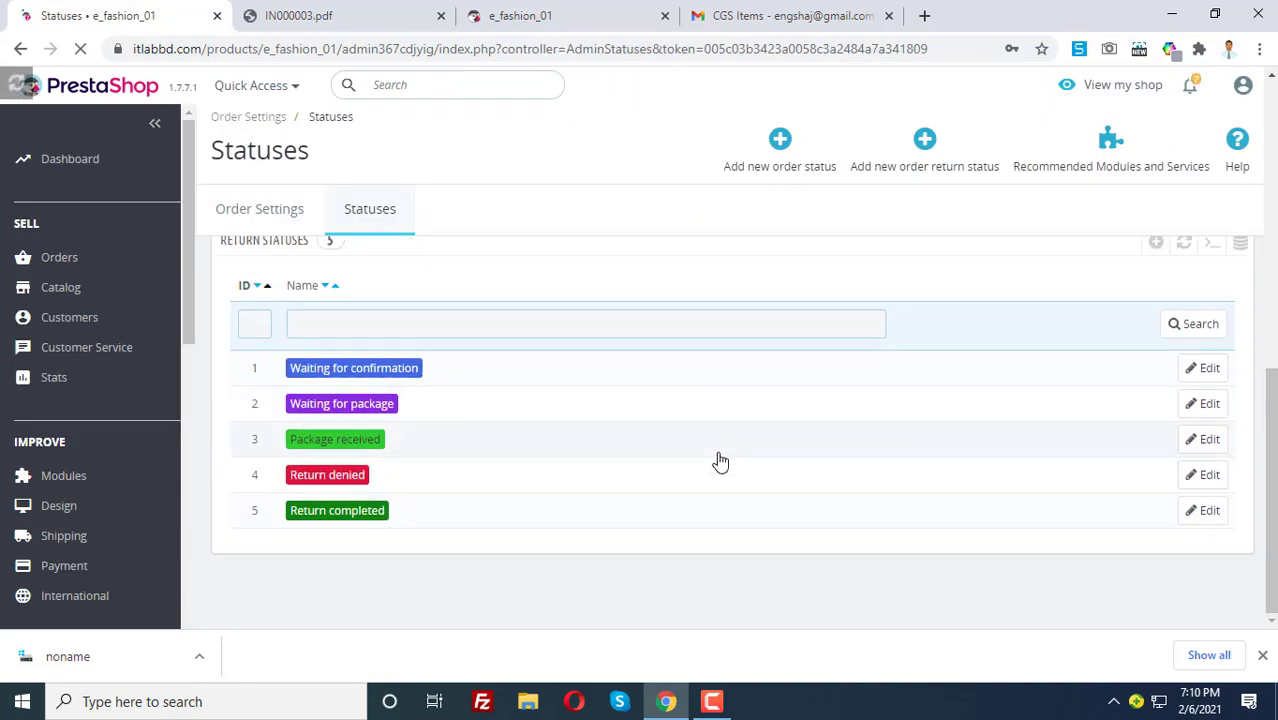
scroll(716, 459, "up", 5)
scroll(743, 410, "up", 1)
scroll(1047, 443, "up", 1)
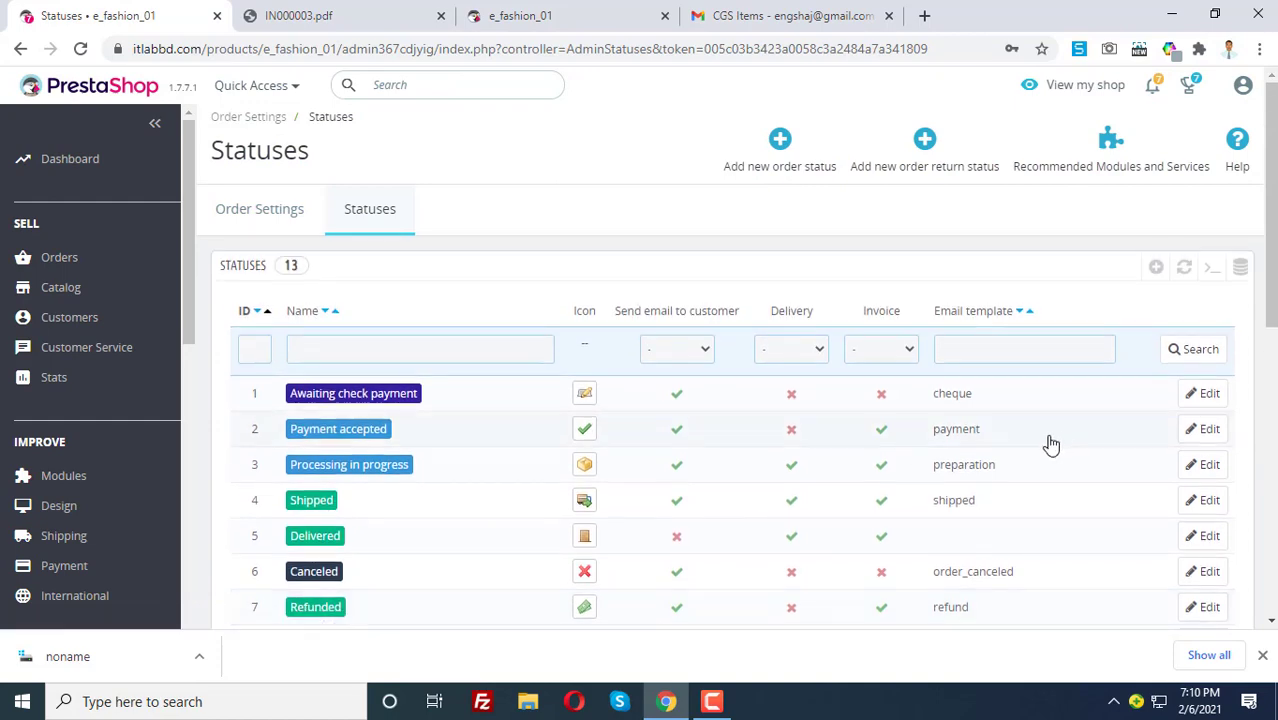
Step: Open the form for a new order status and review its name, icon, color and checkbox options
scroll(1041, 434, "down", 2)
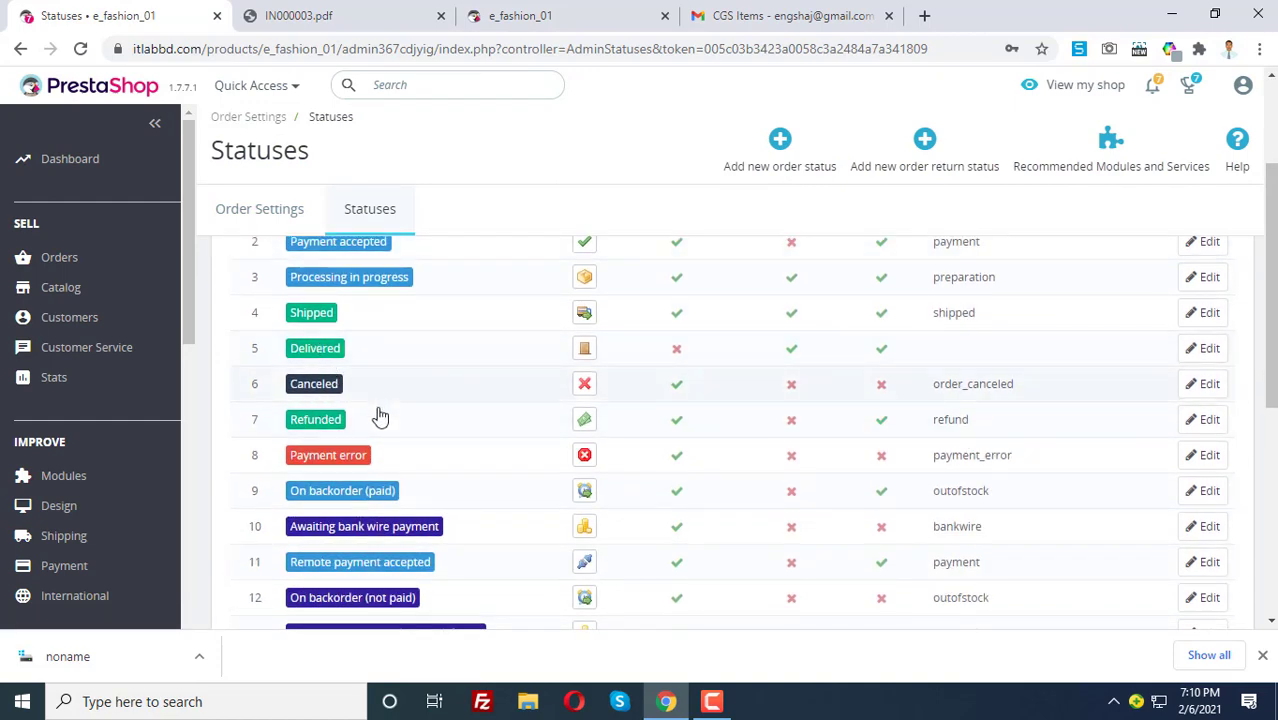
scroll(380, 417, "down", 5)
scroll(449, 480, "up", 6)
scroll(585, 475, "up", 1)
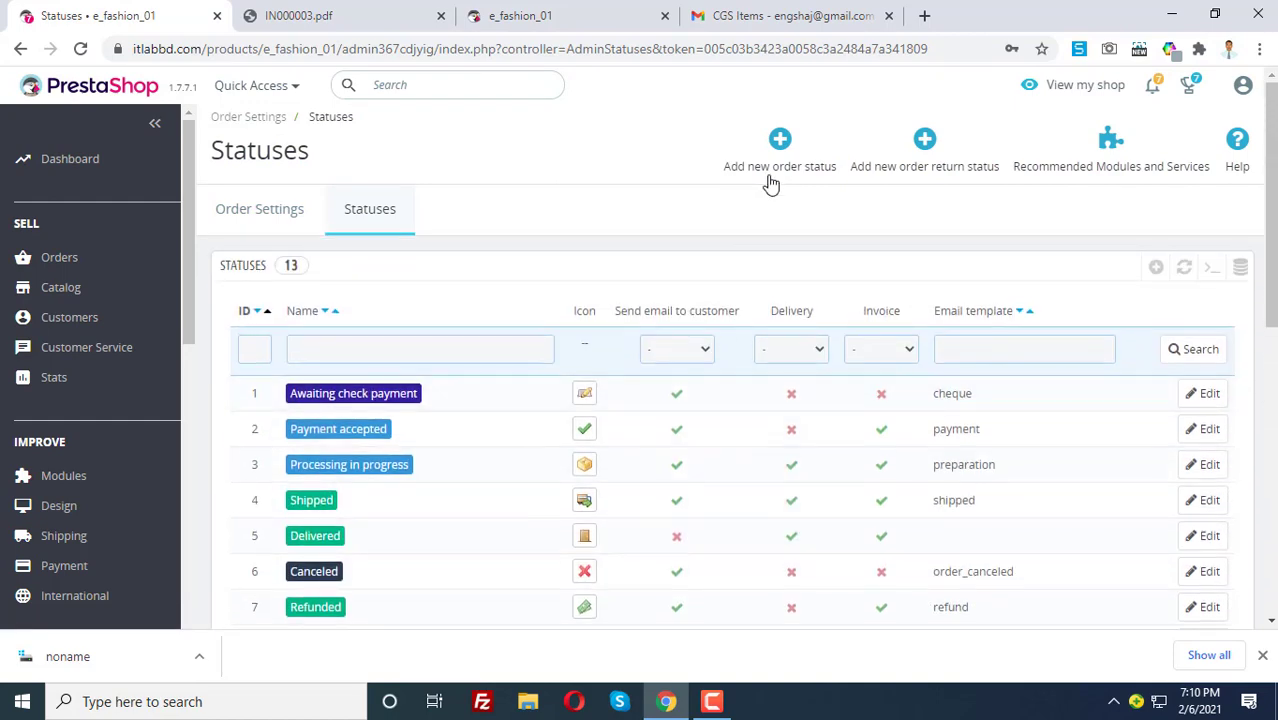
left_click(783, 168)
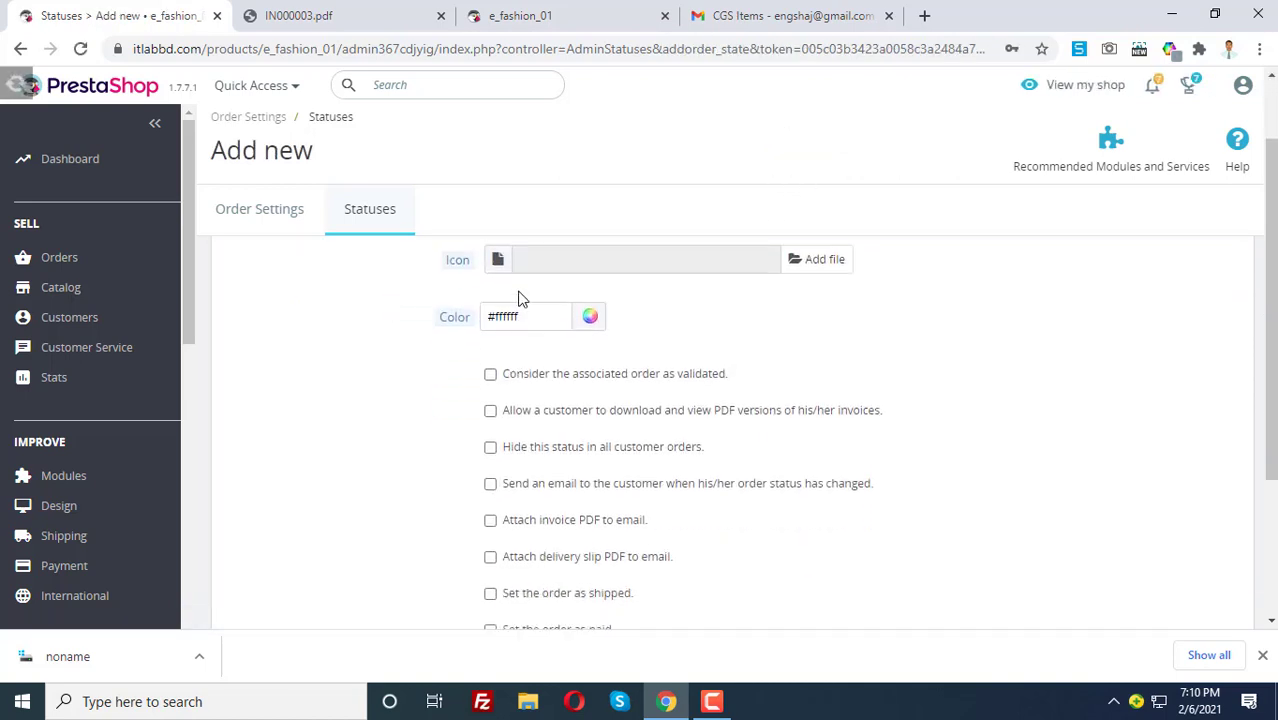
left_click(528, 302)
scroll(604, 412, "down", 3)
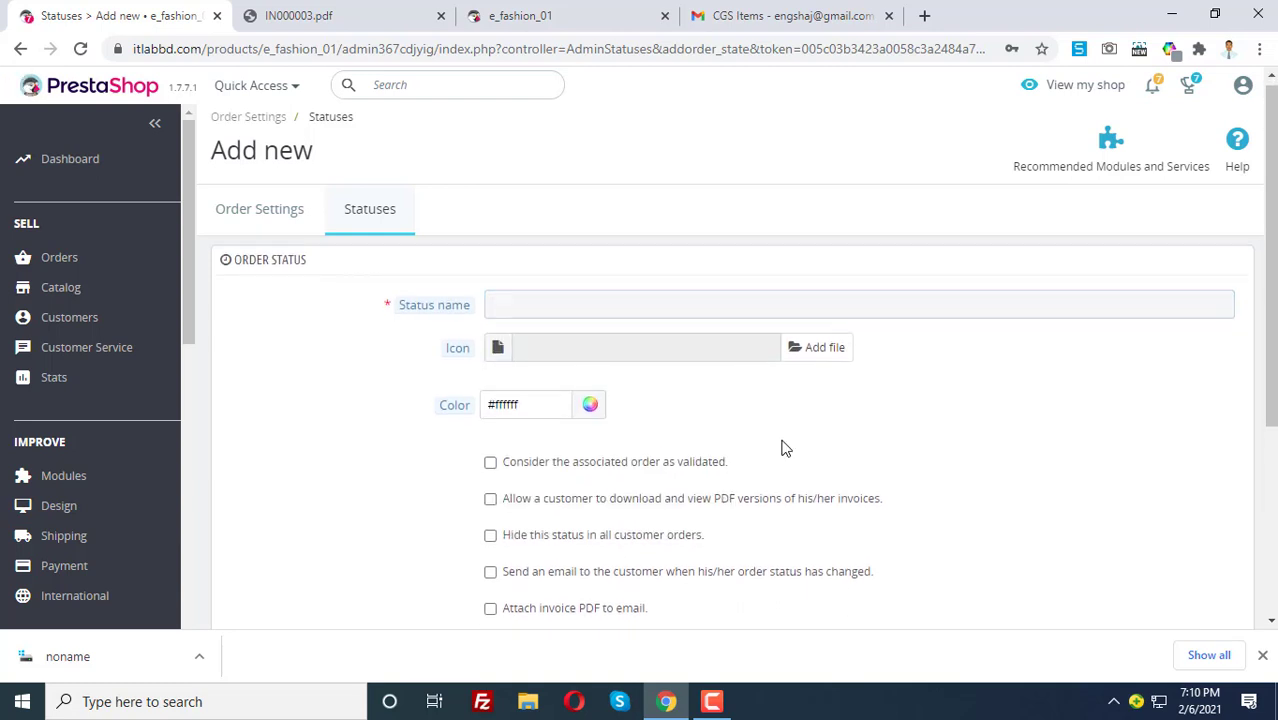
scroll(581, 447, "up", 3)
scroll(575, 400, "down", 2)
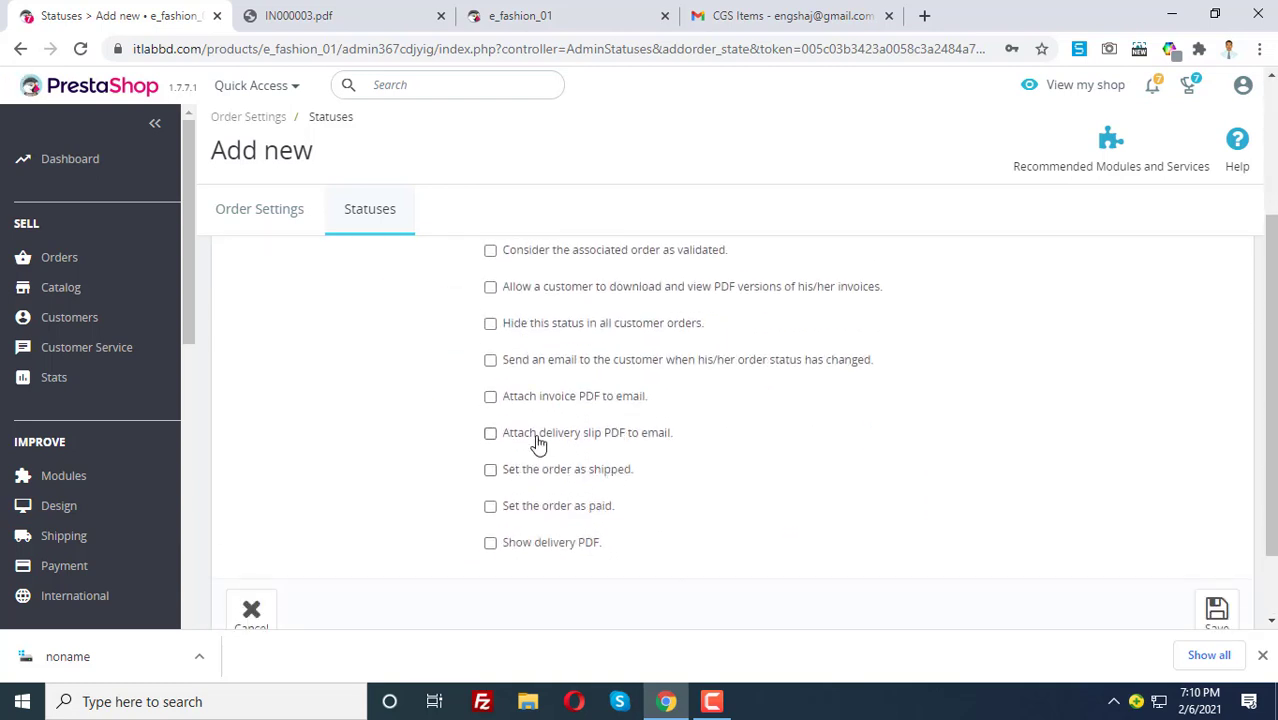
scroll(575, 377, "up", 2)
scroll(585, 485, "down", 1)
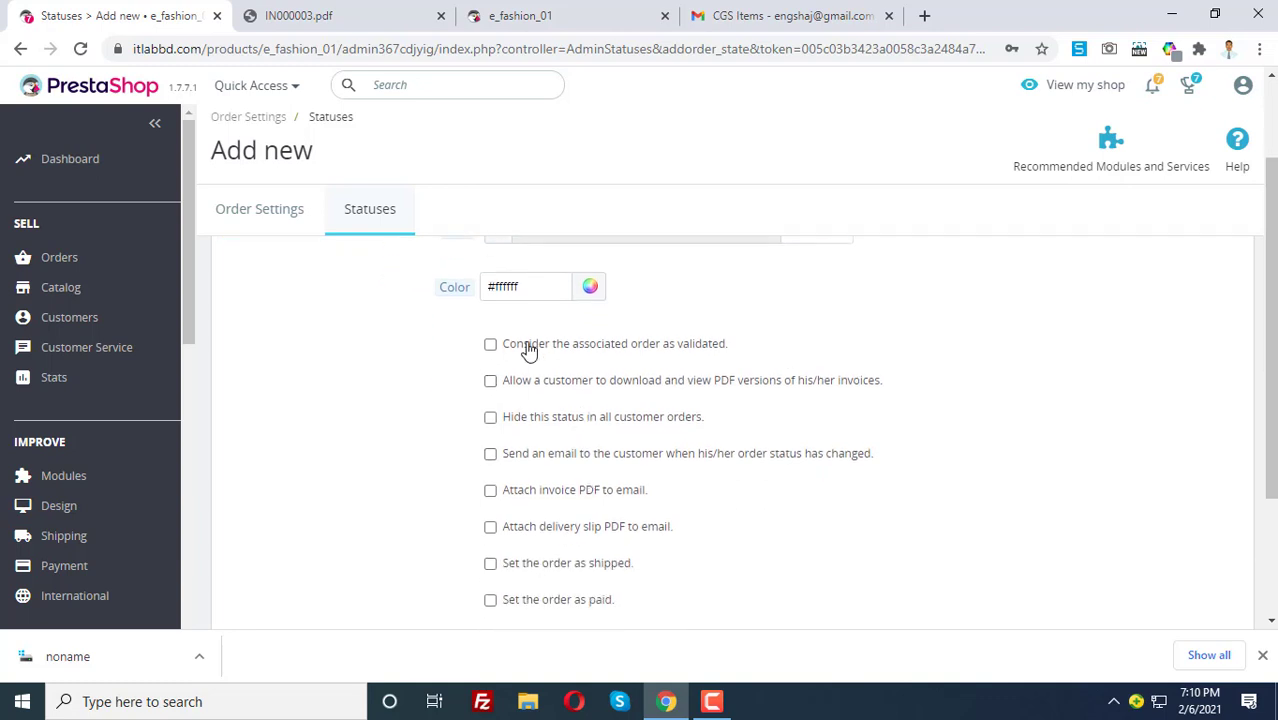
scroll(518, 317, "up", 2)
Step: View the color picker of the new order status, close it and check the form's remaining options
left_click(590, 410)
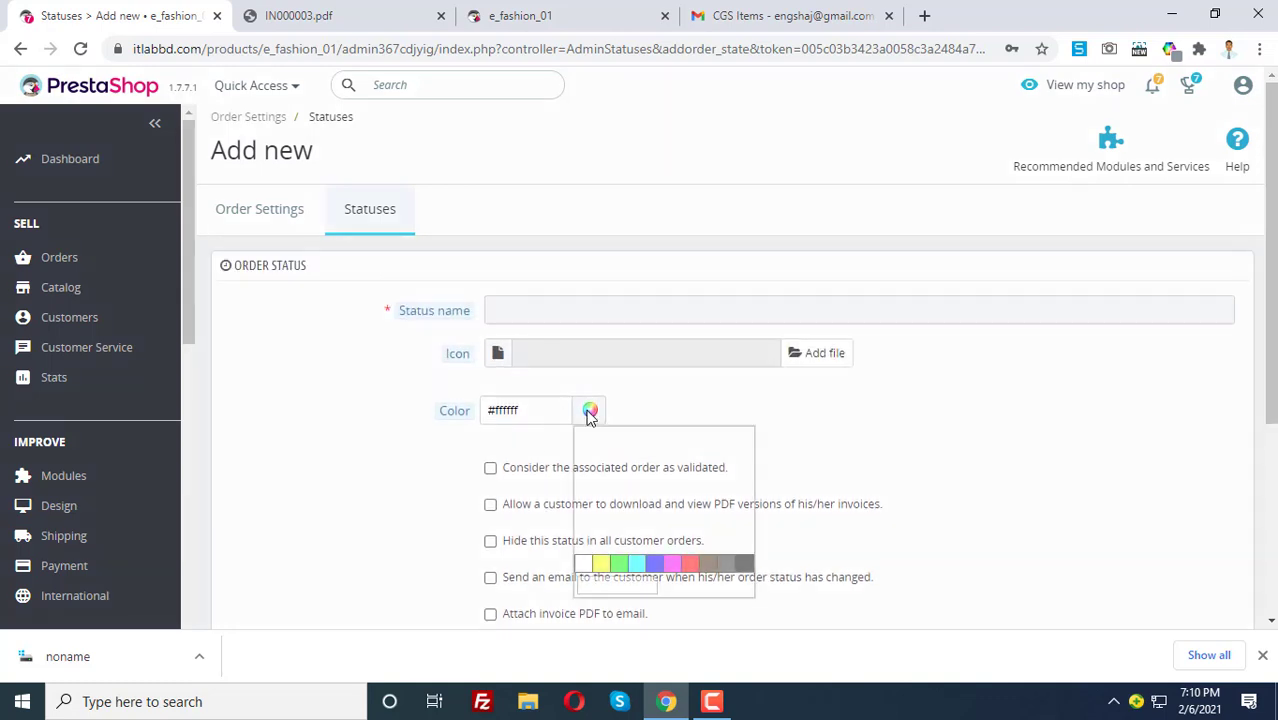
left_click(916, 442)
scroll(813, 348, "down", 3)
scroll(605, 374, "up", 3)
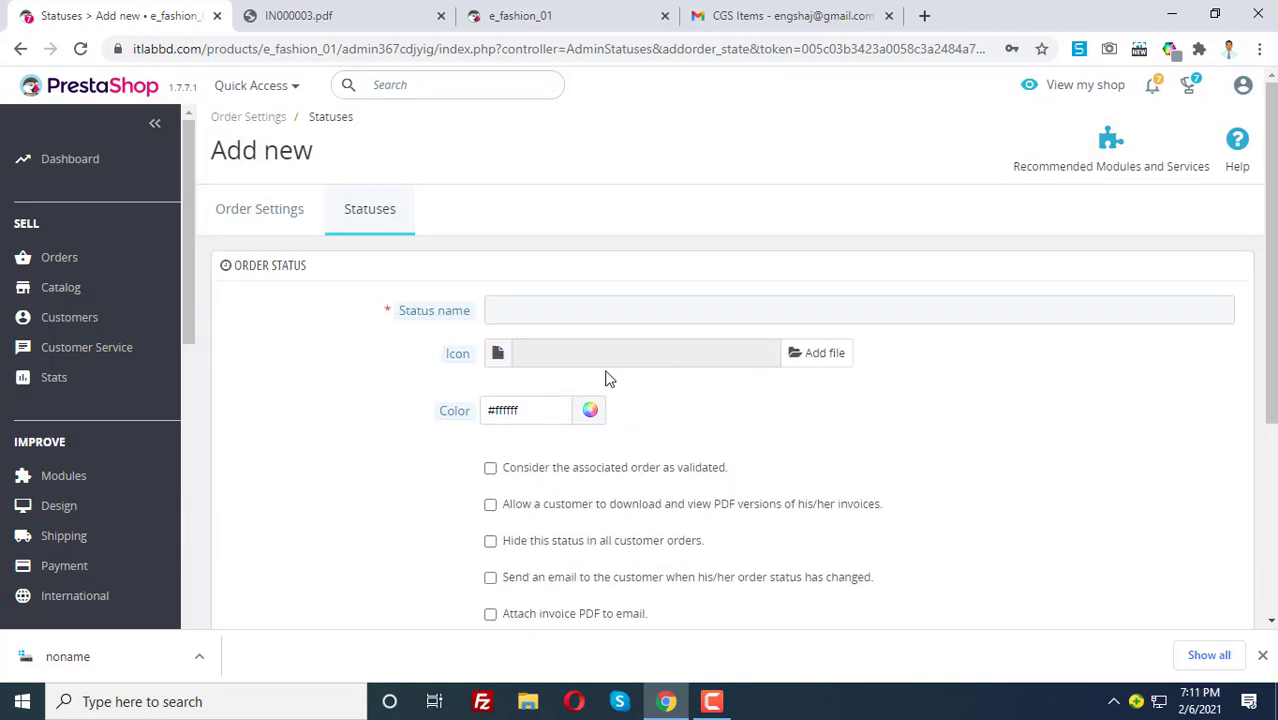
scroll(868, 392, "down", 3)
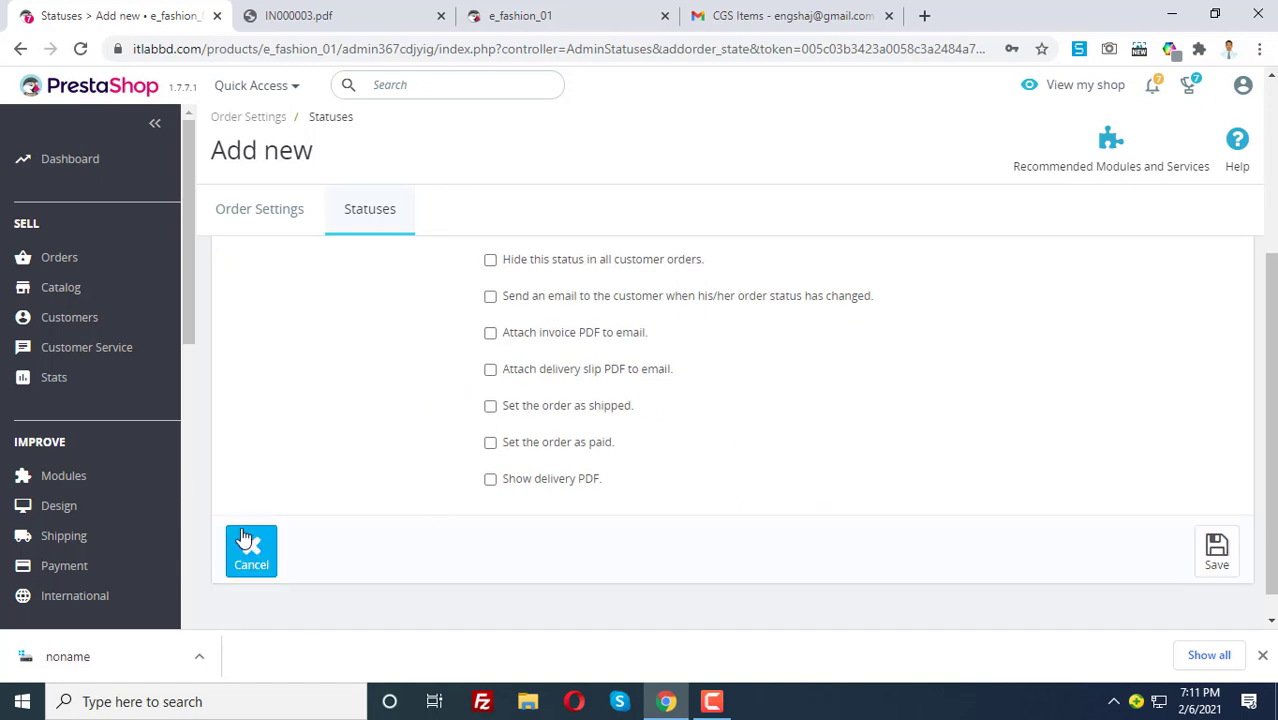
Step: Return to the Statuses page by way of Order Settings and examine the return statuses list
scroll(94, 434, "down", 3)
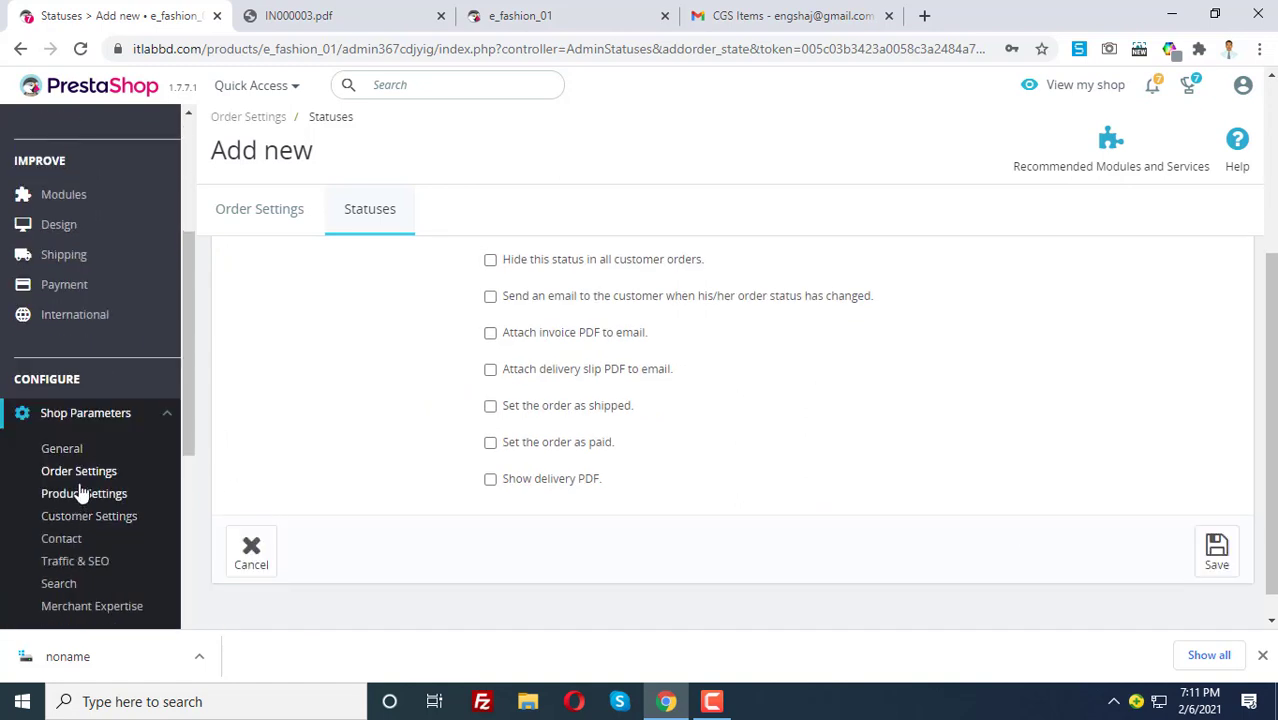
left_click(80, 485)
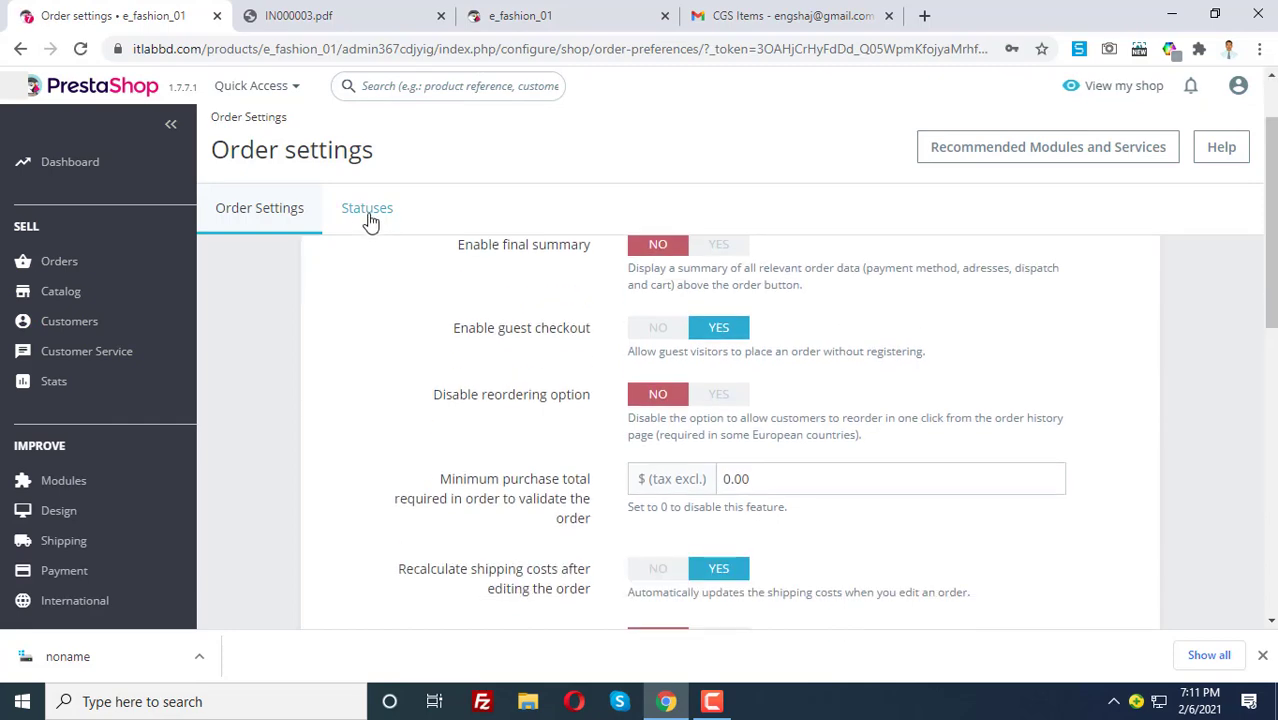
left_click(368, 210)
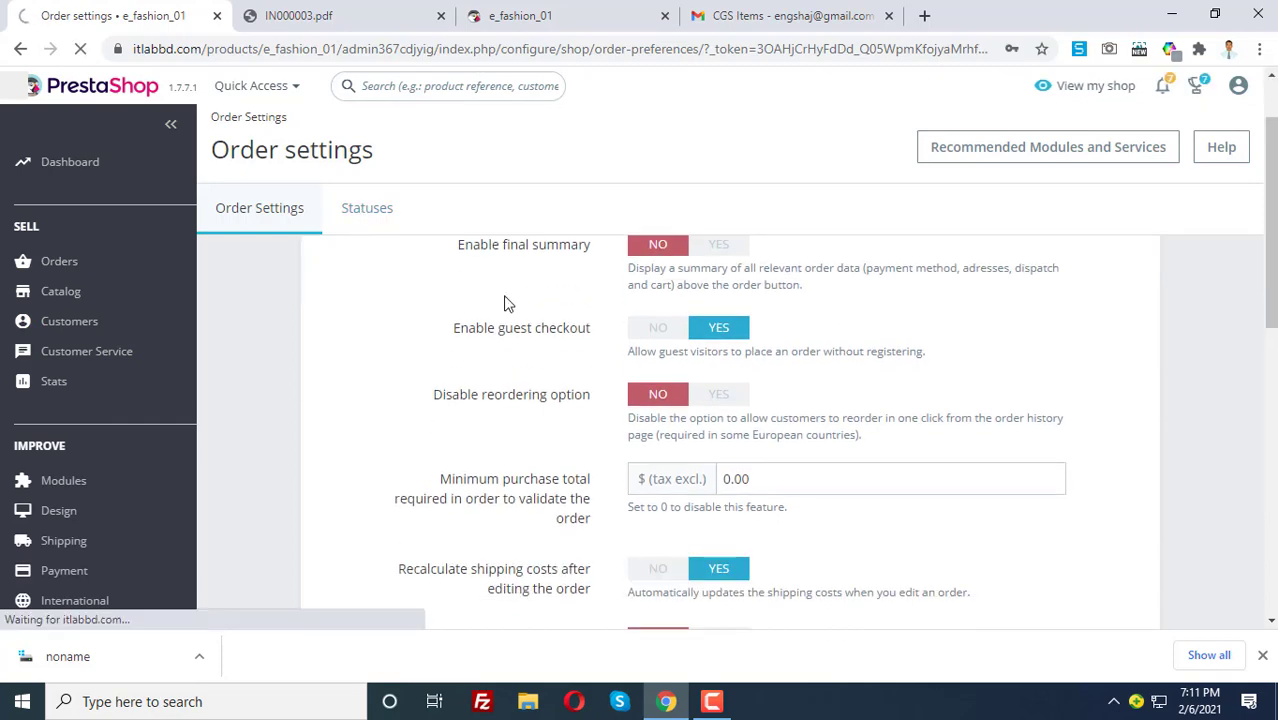
scroll(559, 408, "down", 10)
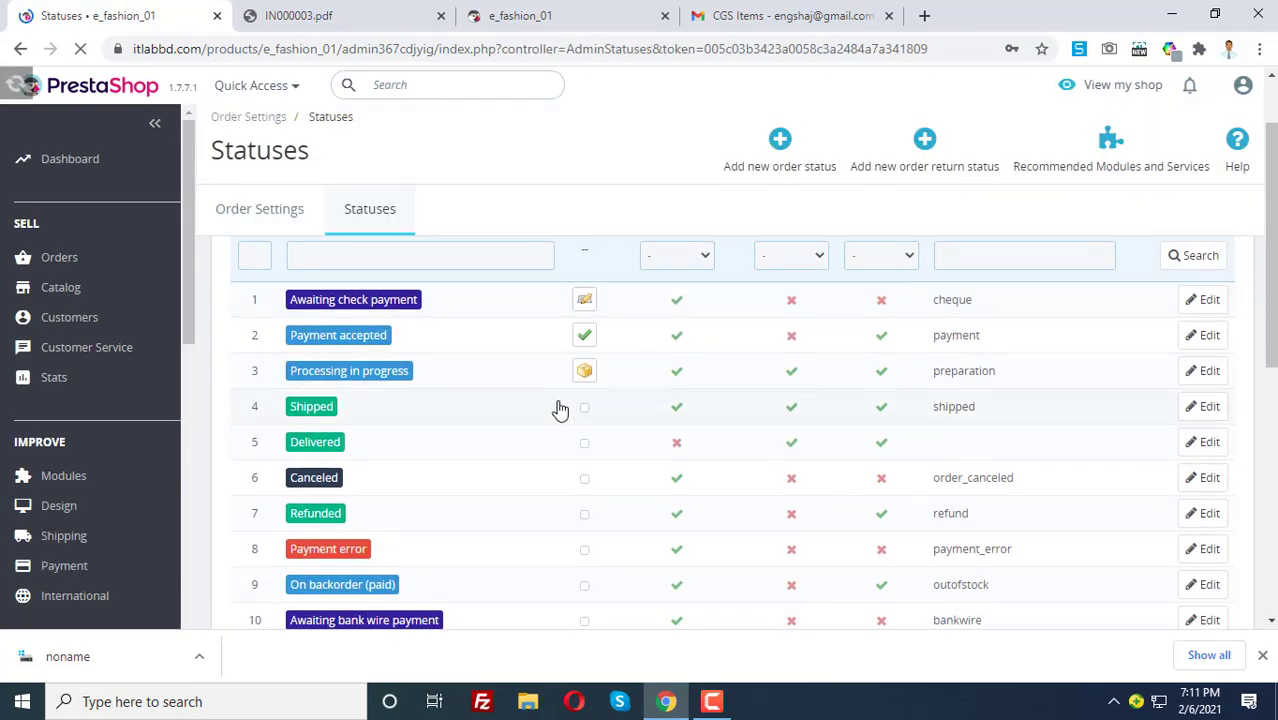
scroll(460, 370, "up", 1)
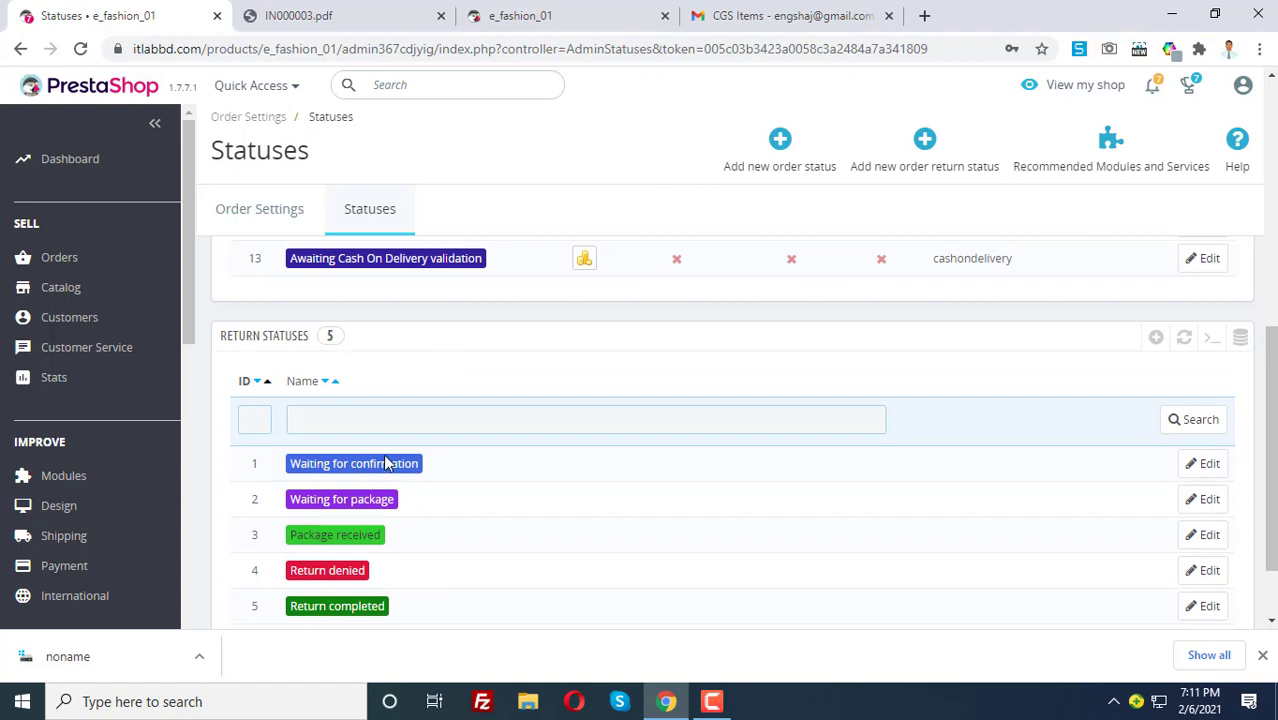
scroll(685, 531, "down", 1)
scroll(918, 462, "up", 1)
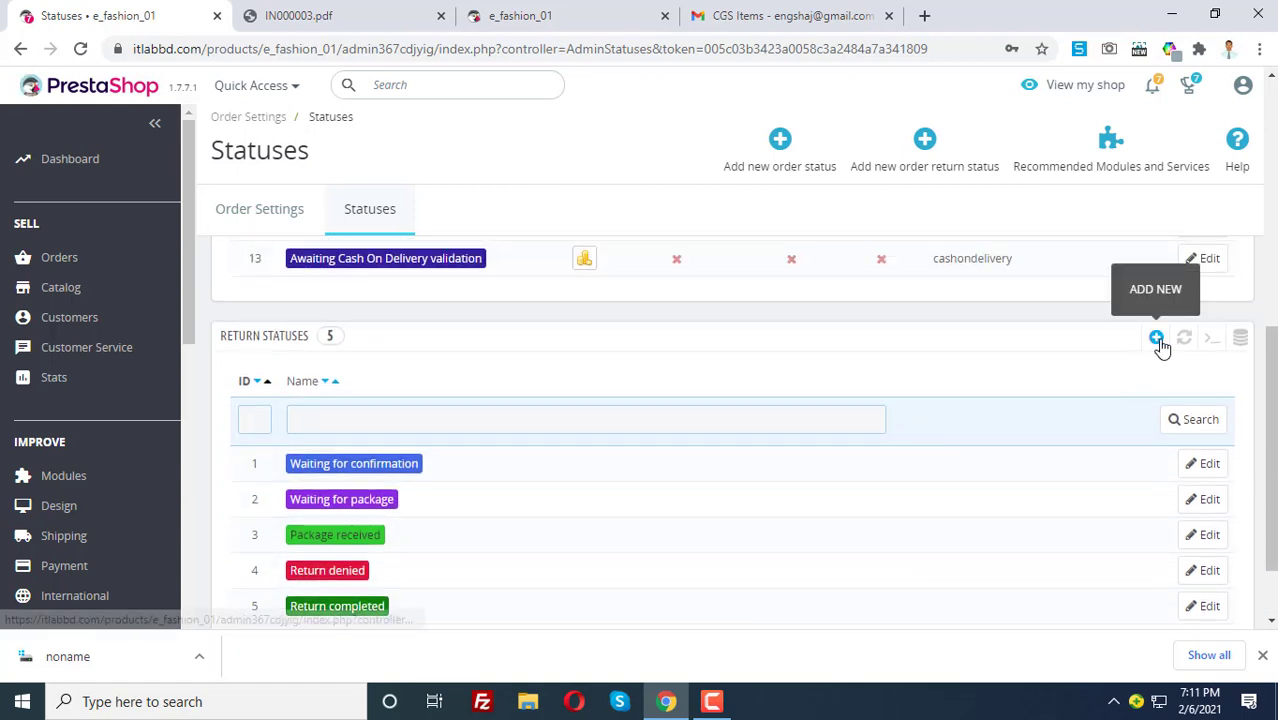
scroll(705, 445, "up", 10)
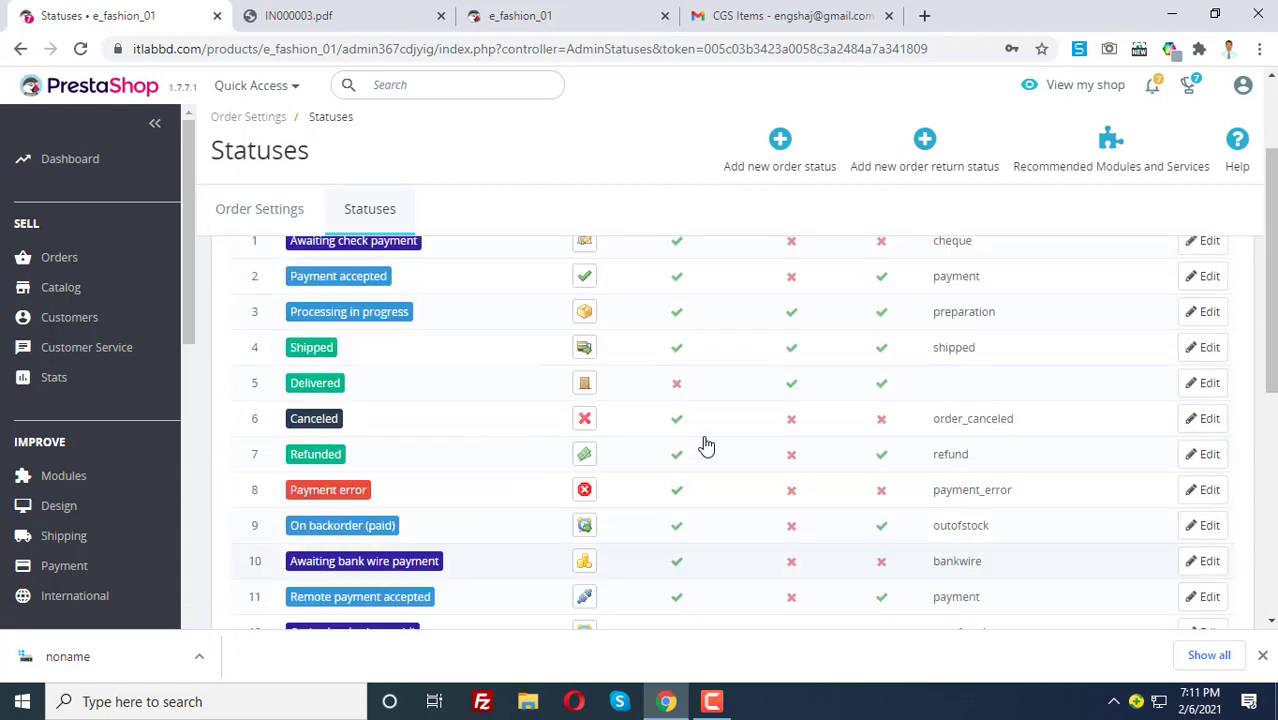
Step: Open the Order Settings page and examine the final summary and guest checkout options
left_click(241, 222)
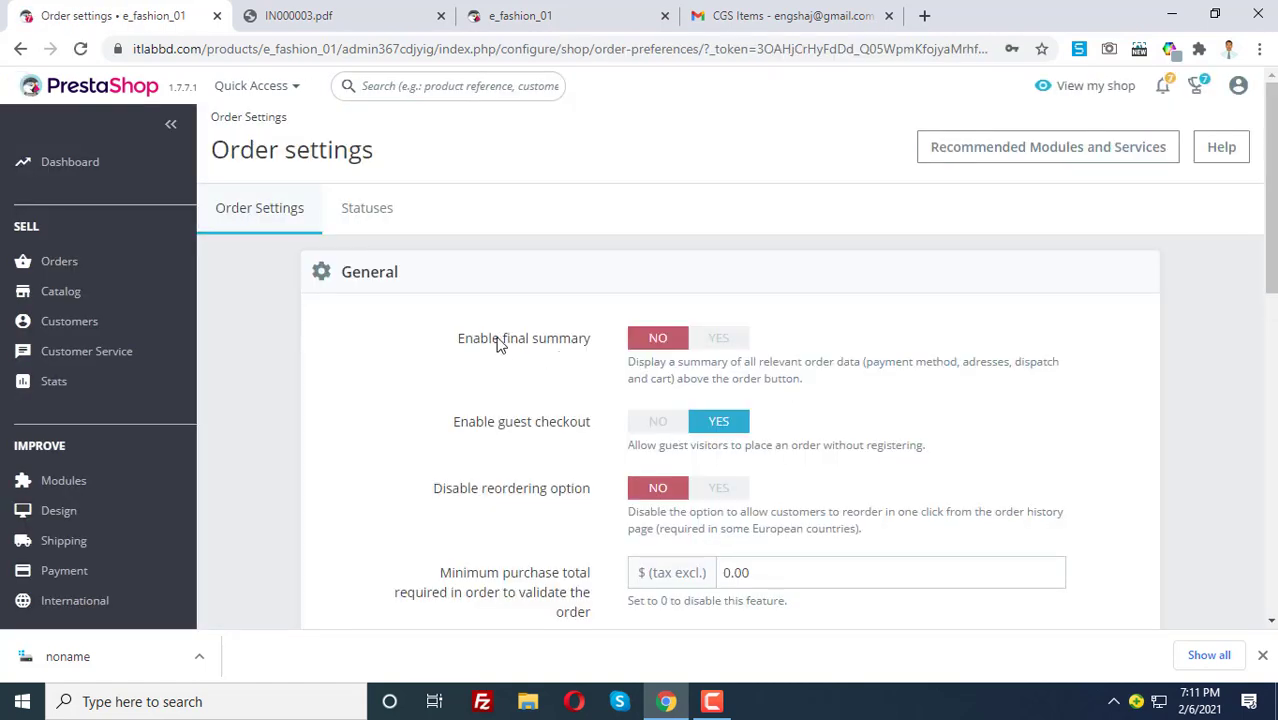
left_click_drag(502, 338, 533, 357)
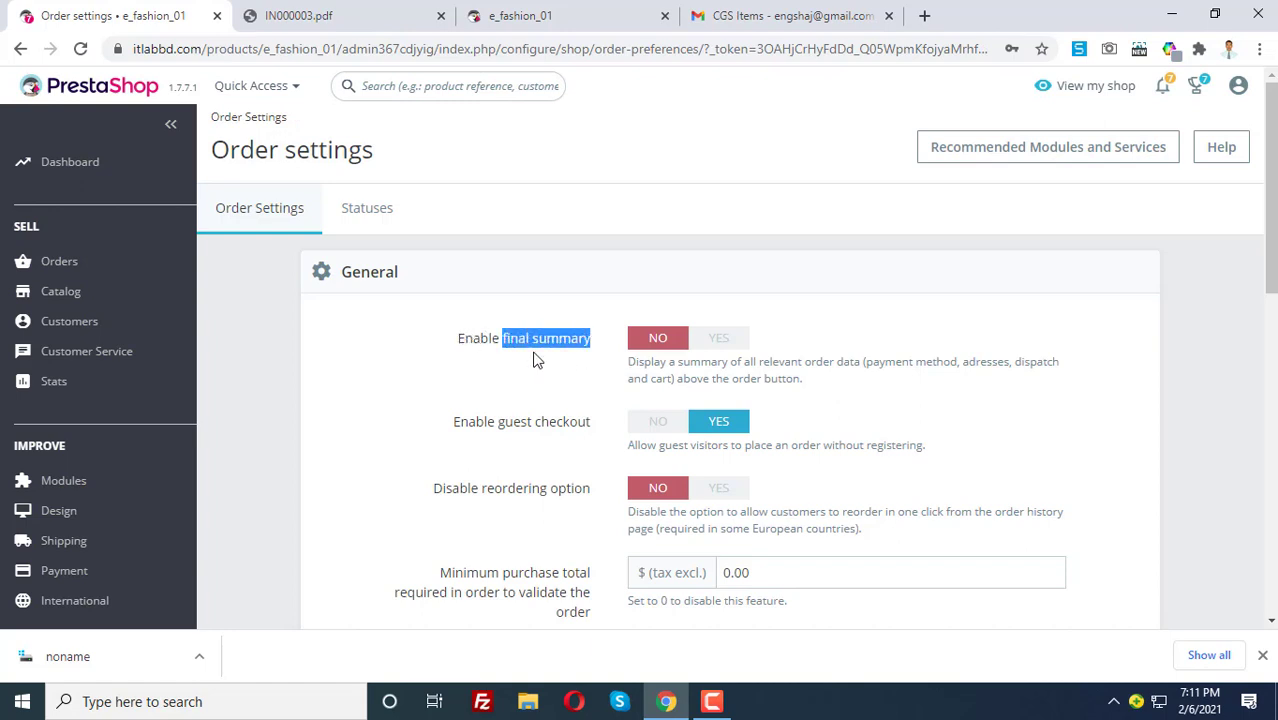
left_click(543, 338)
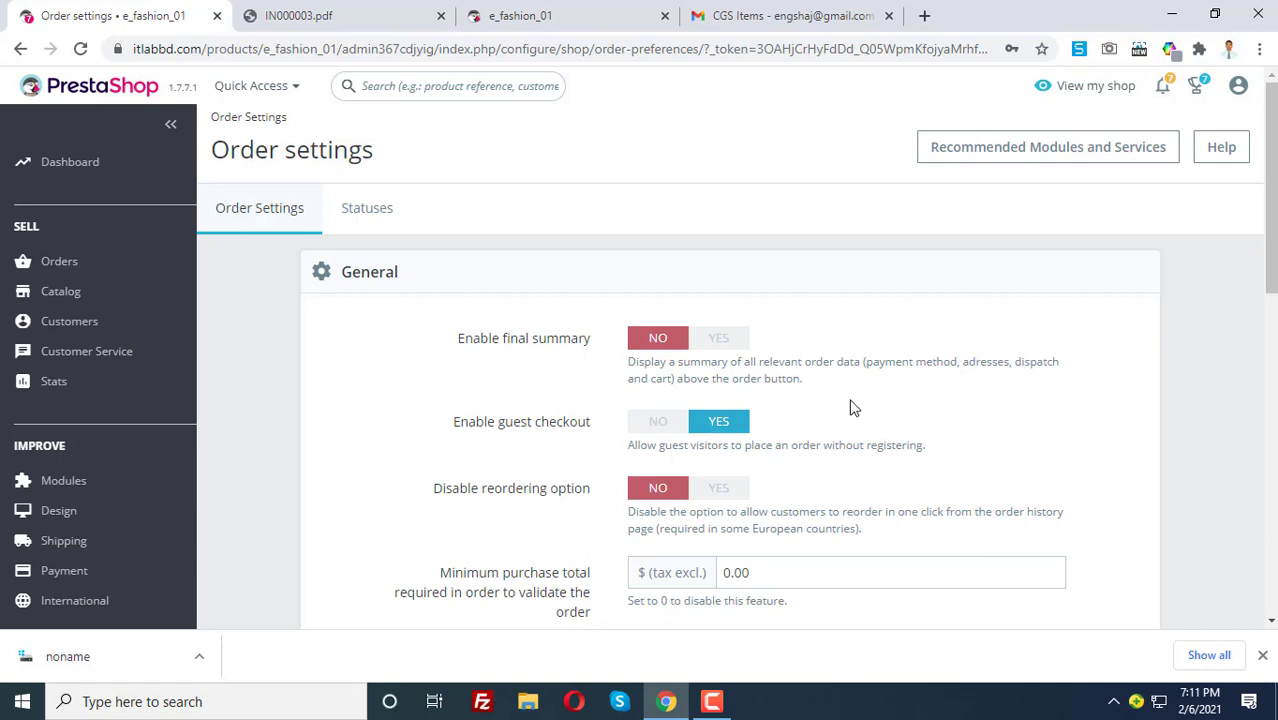
scroll(860, 375, "down", 1)
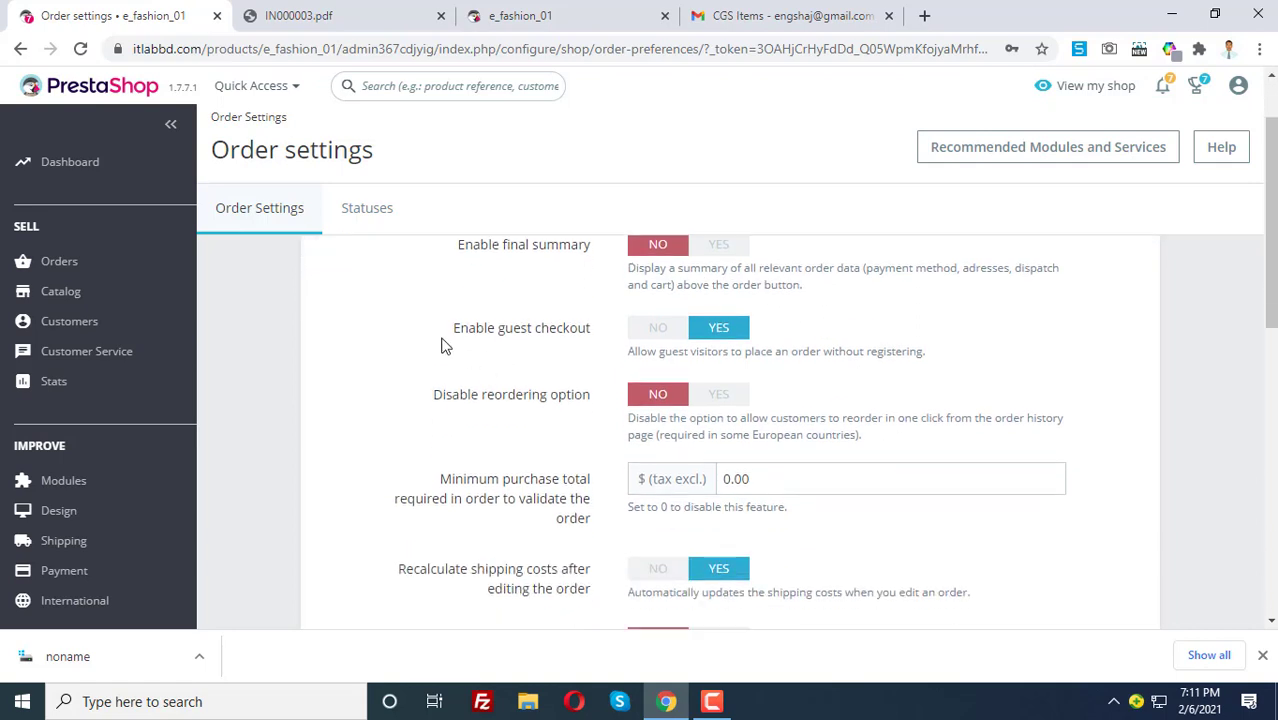
left_click(993, 337)
left_click_drag(455, 330, 938, 357)
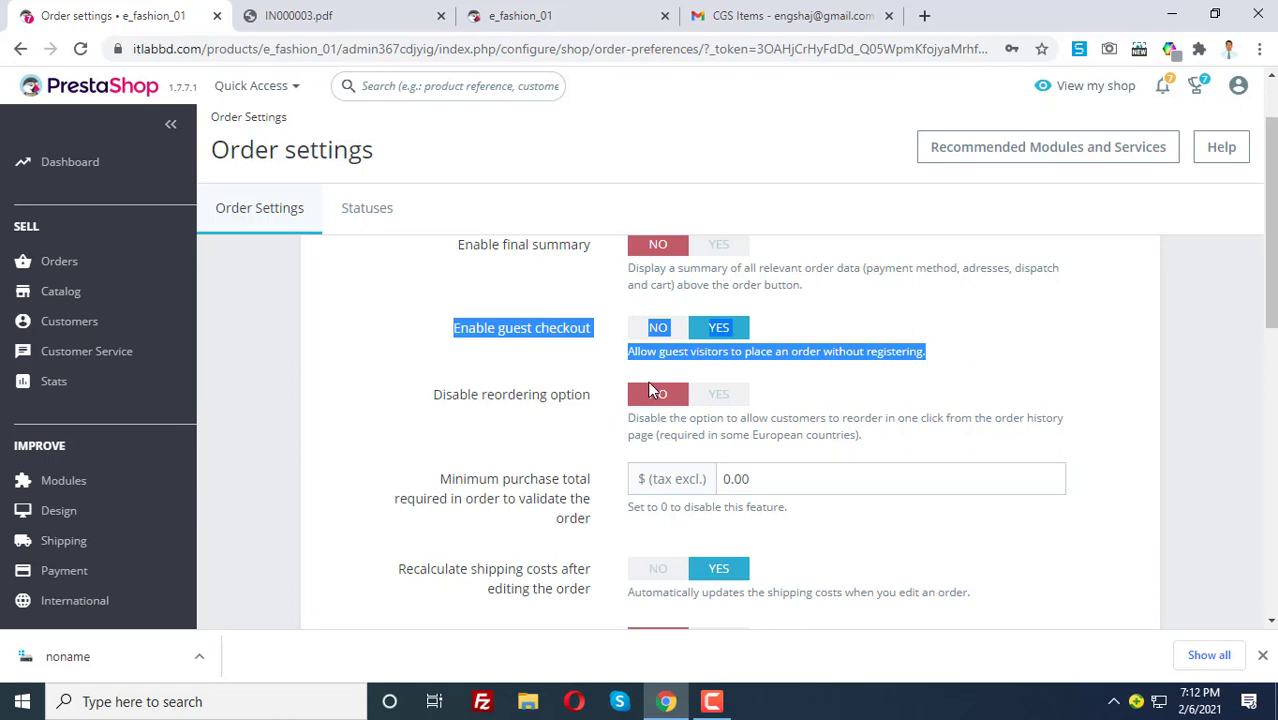
Step: Examine the option for disabling reordering in the general order settings
scroll(560, 370, "down", 1)
left_click_drag(435, 303, 590, 303)
left_click(485, 318)
triple_click(485, 318)
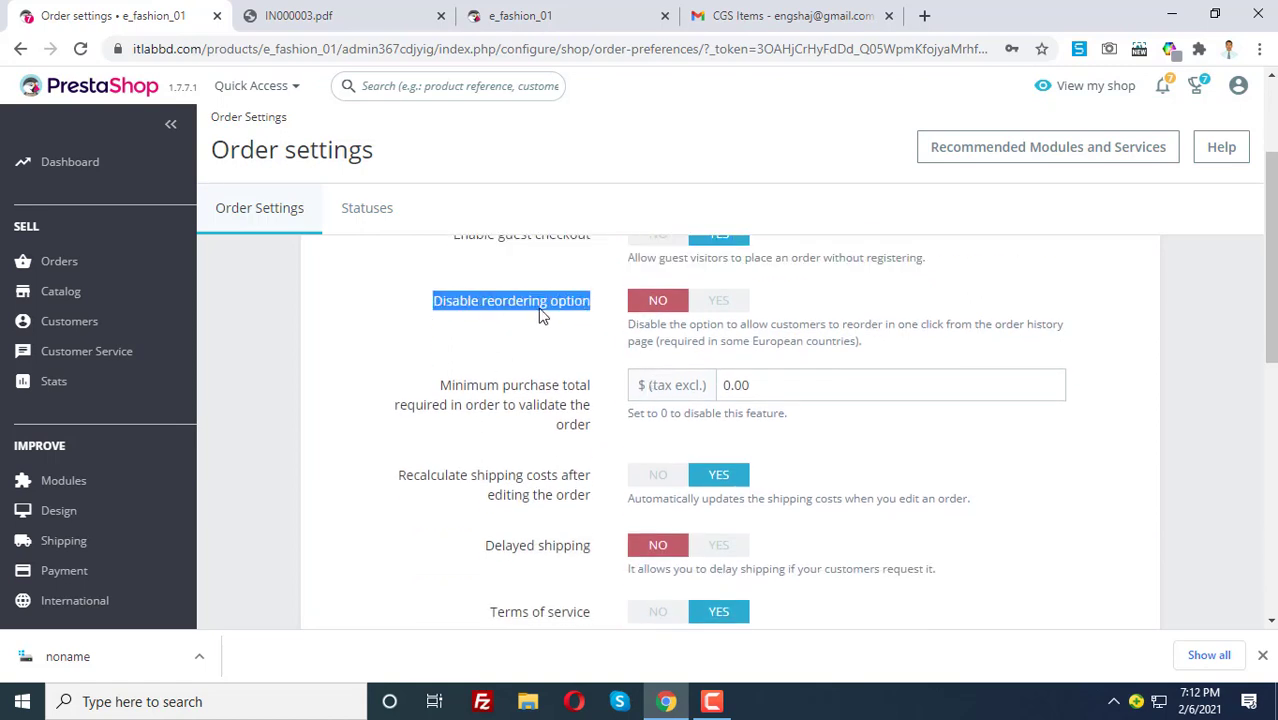
left_click(556, 316)
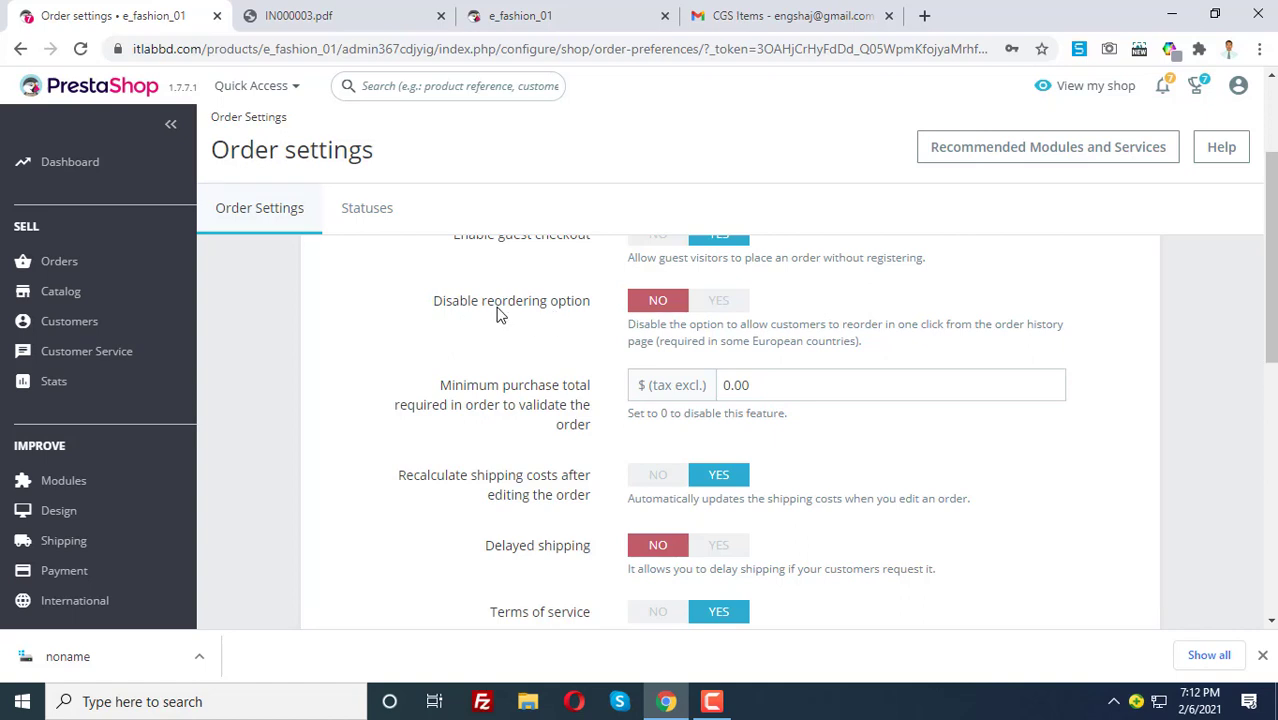
triple_click(489, 313)
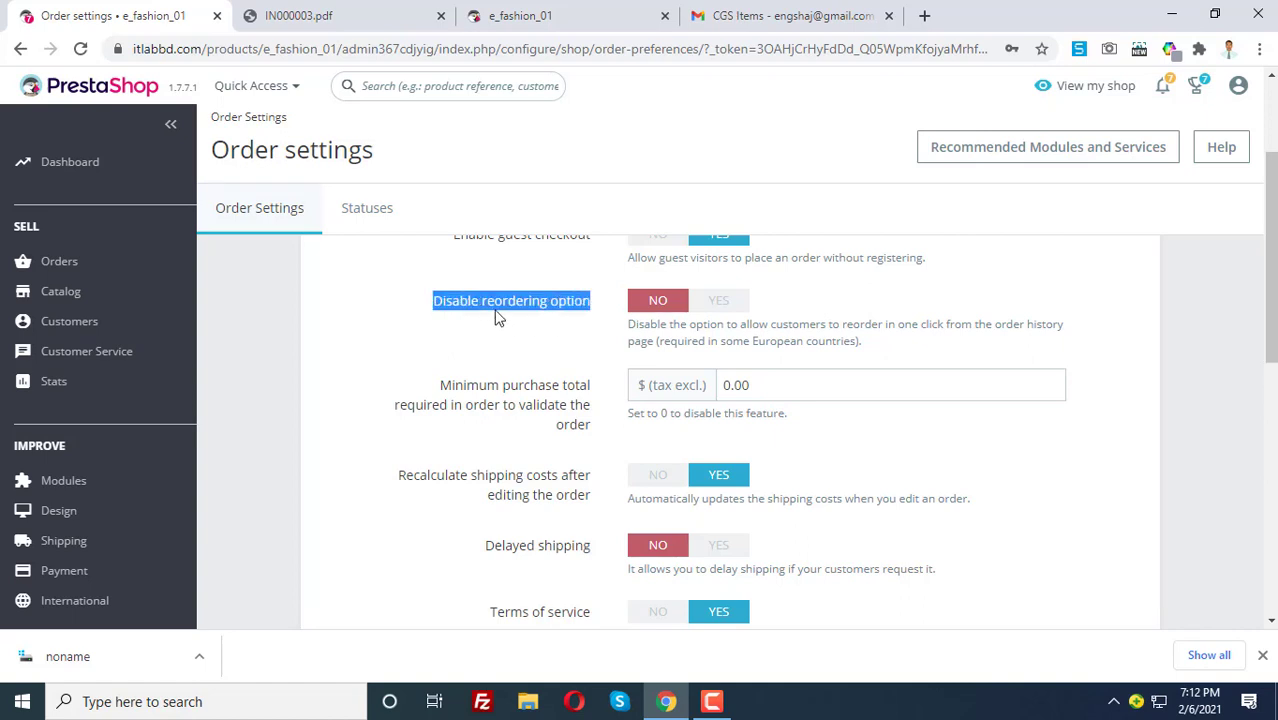
left_click(530, 337)
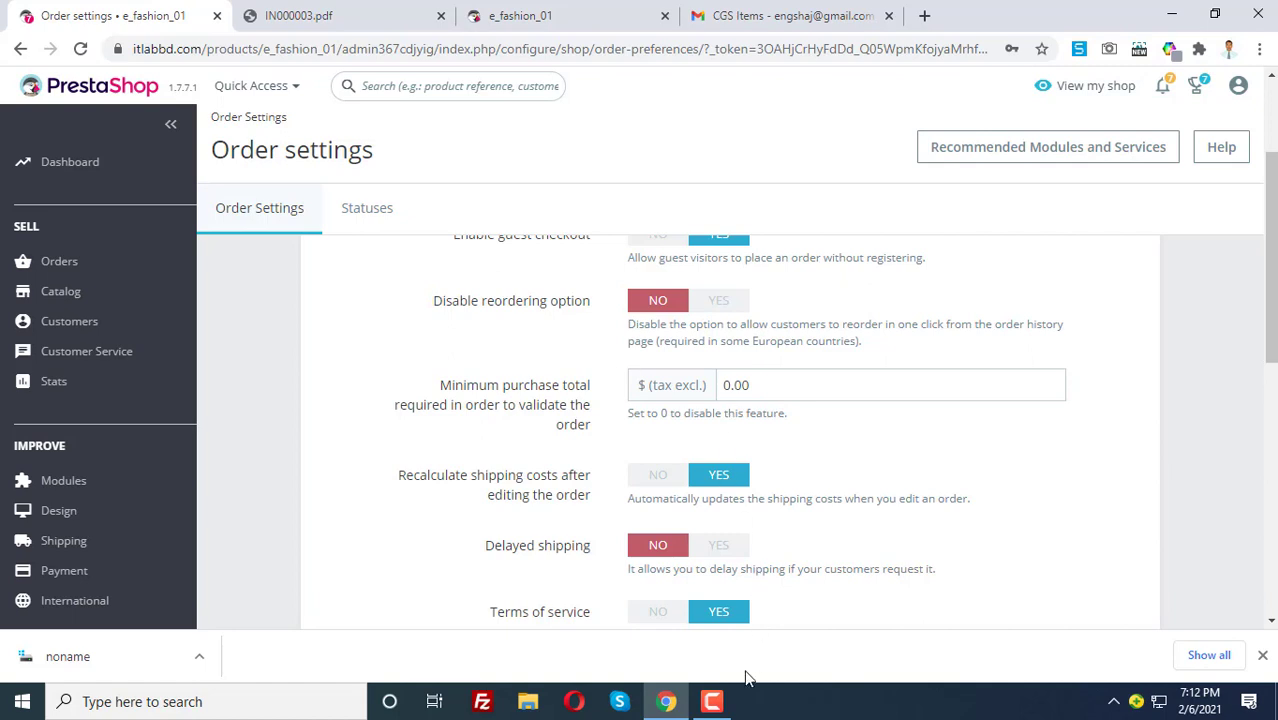
left_click(711, 701)
left_click(1188, 590)
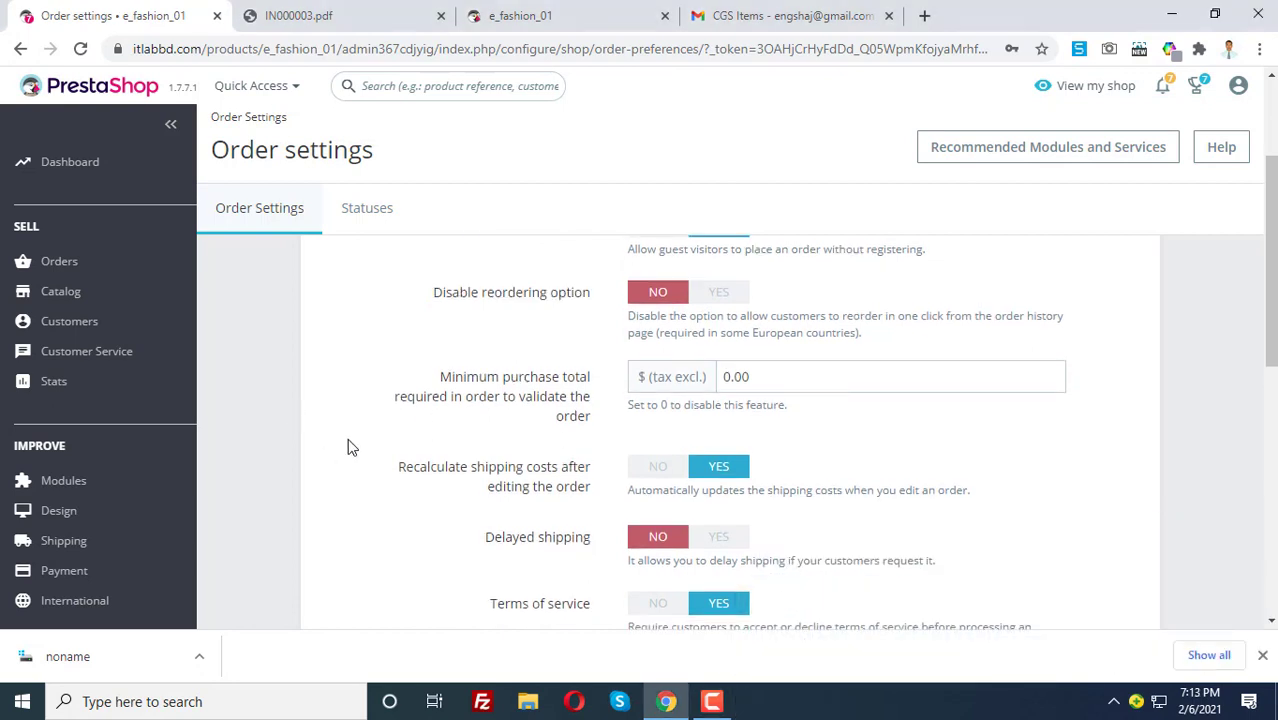
Step: Examine the minimum purchase total and the option for recalculating shipping costs after editing an order
scroll(348, 445, "up", 1)
scroll(487, 447, "down", 1)
scroll(498, 450, "down", 1)
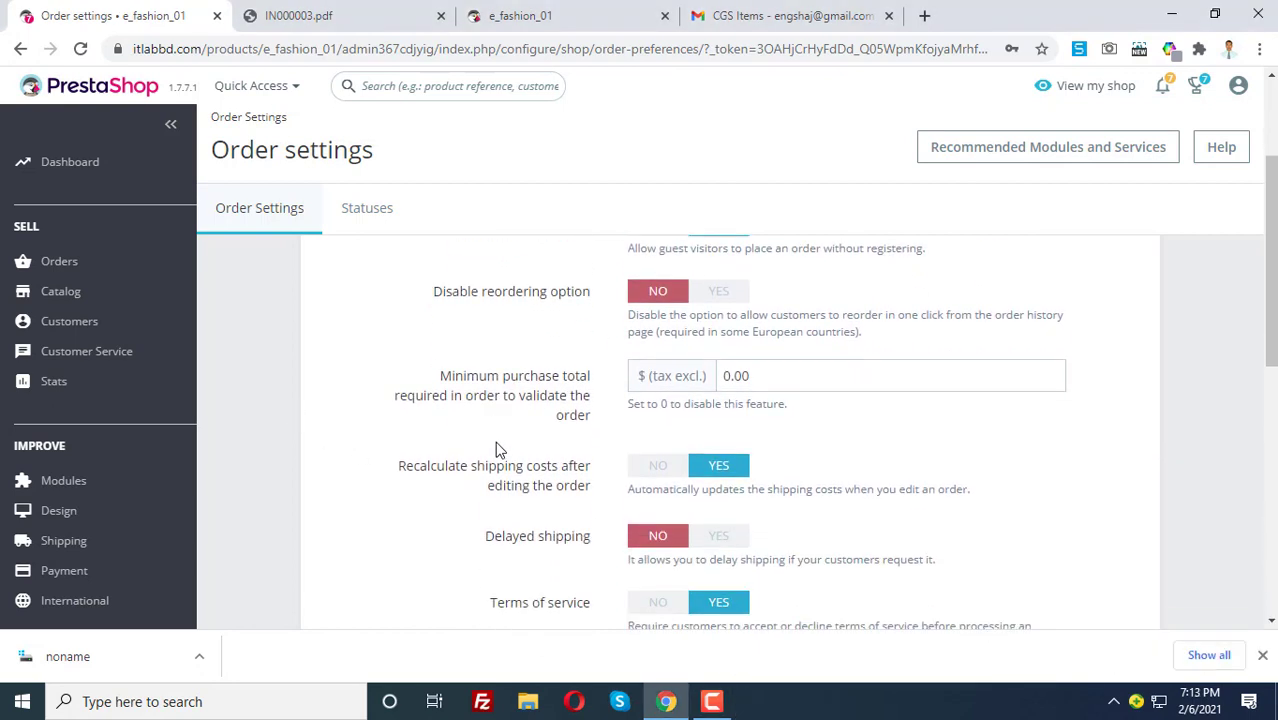
double_click(776, 375)
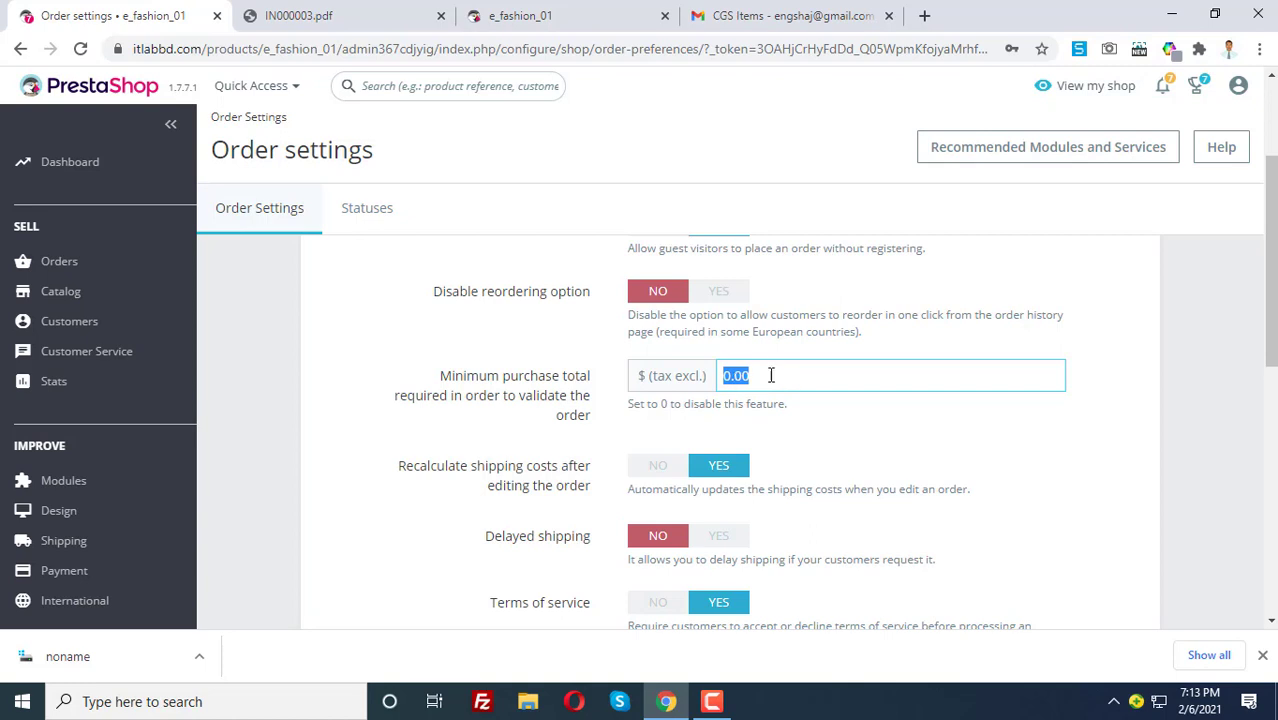
scroll(905, 443, "down", 2)
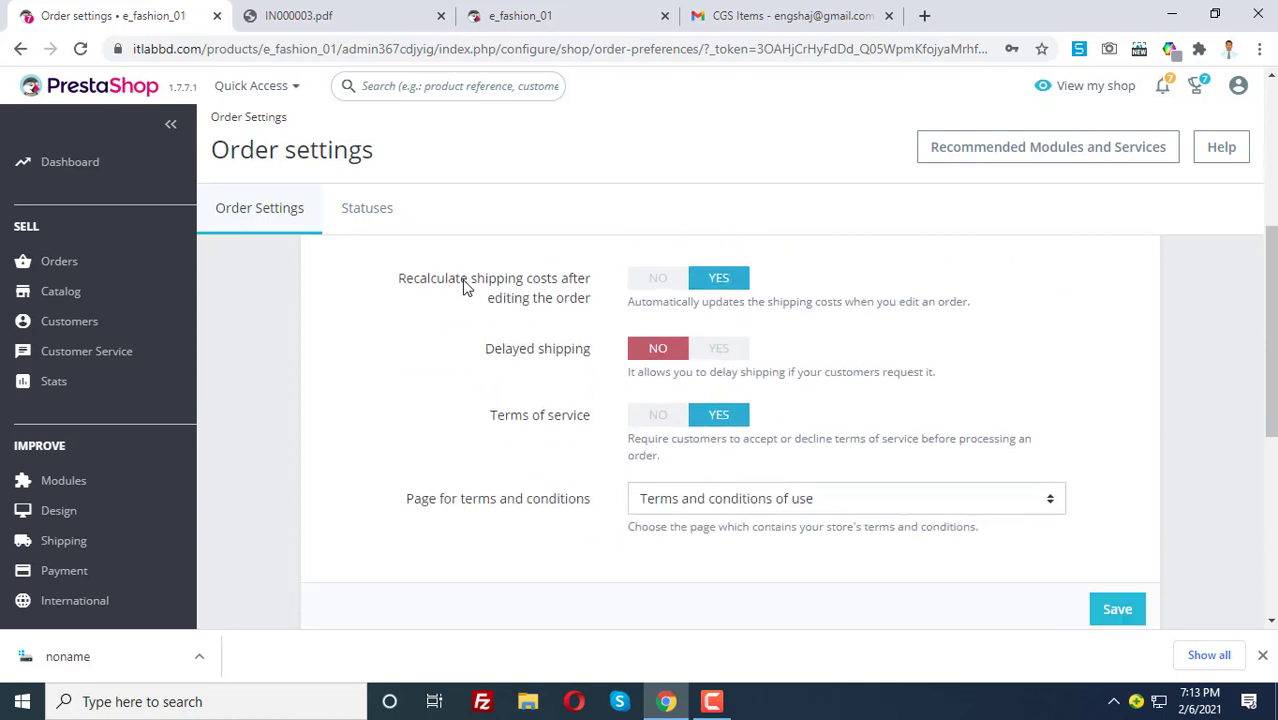
left_click_drag(460, 280, 605, 320)
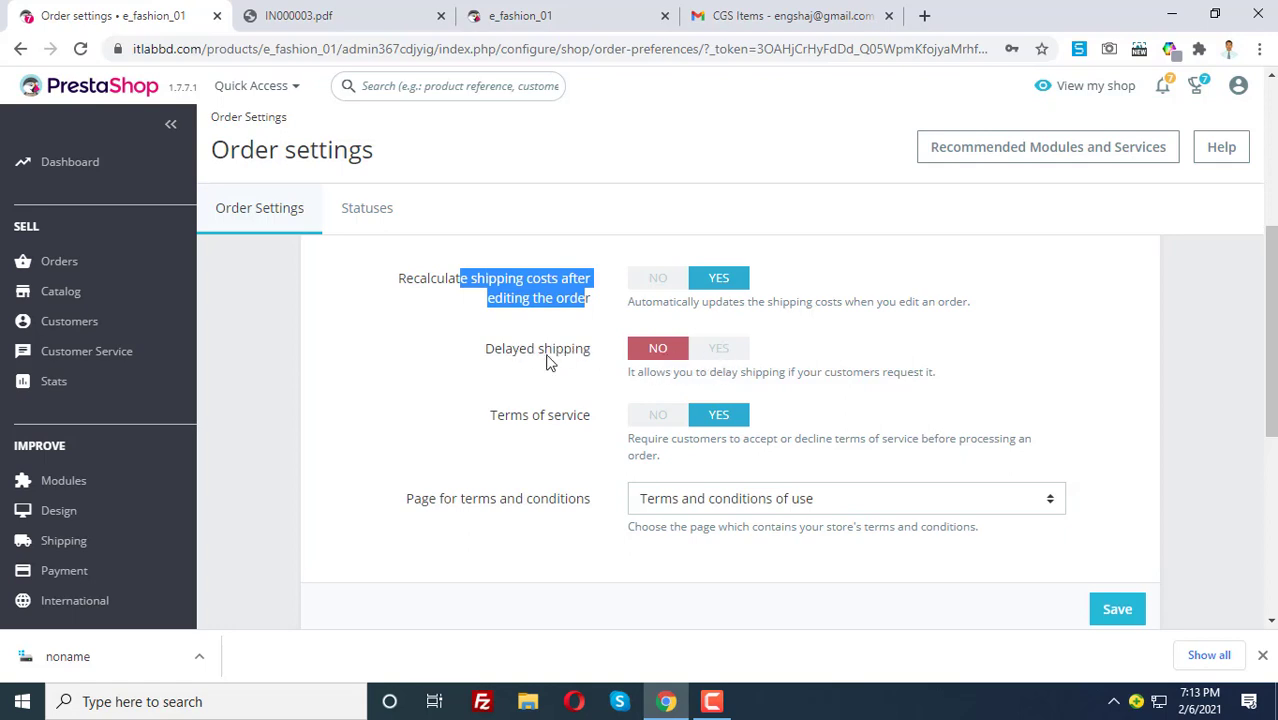
left_click(712, 701)
left_click(1188, 590)
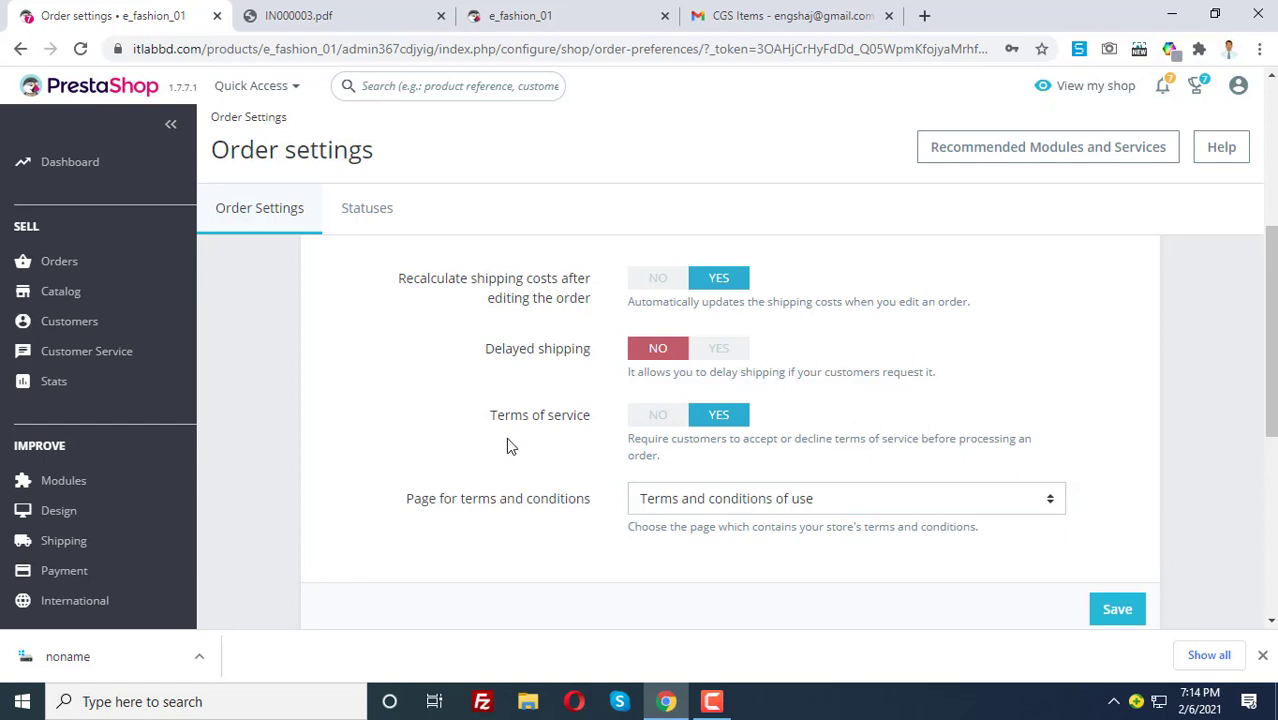
left_click(712, 701)
left_click(1187, 594)
Step: View the pages available for the terms and conditions setting and close the list without changing the selection
left_click(738, 508)
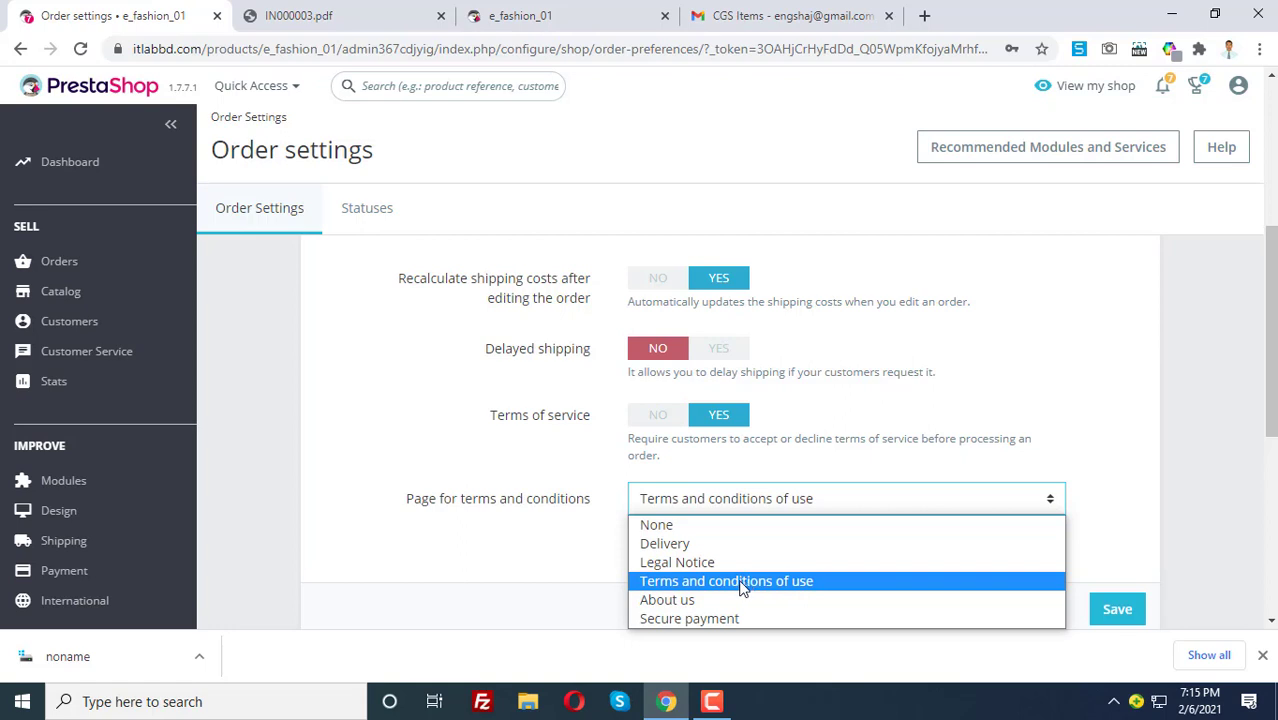
left_click(590, 530)
scroll(778, 455, "down", 2)
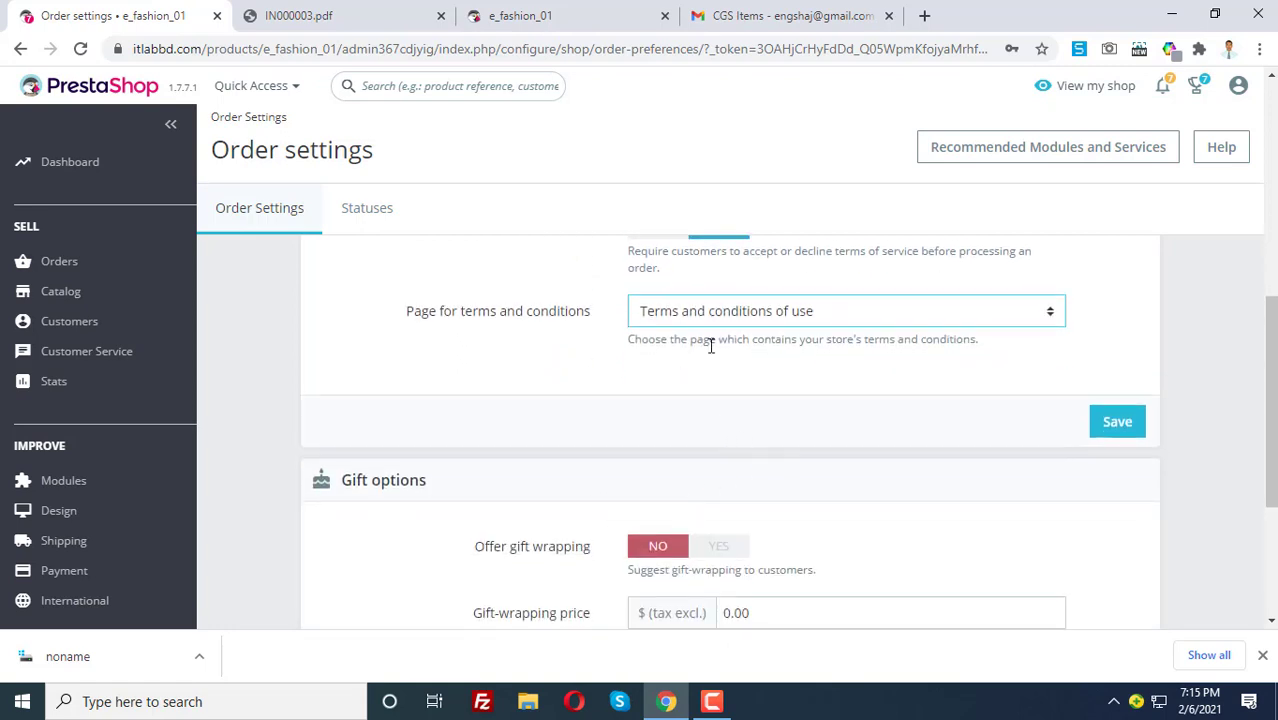
Step: Review the gift options of the order settings, including gift wrapping, its price and tax, and recycled packaging
scroll(711, 345, "down", 2)
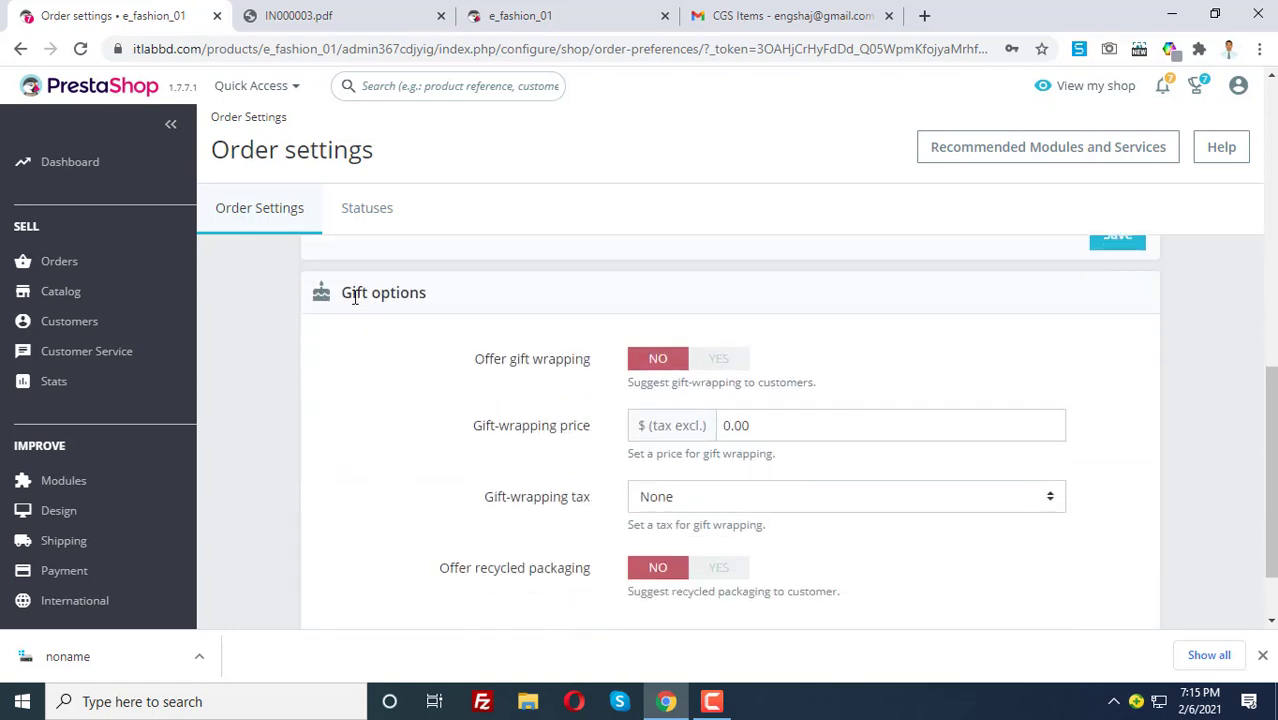
left_click_drag(352, 292, 428, 294)
scroll(690, 400, "down", 1)
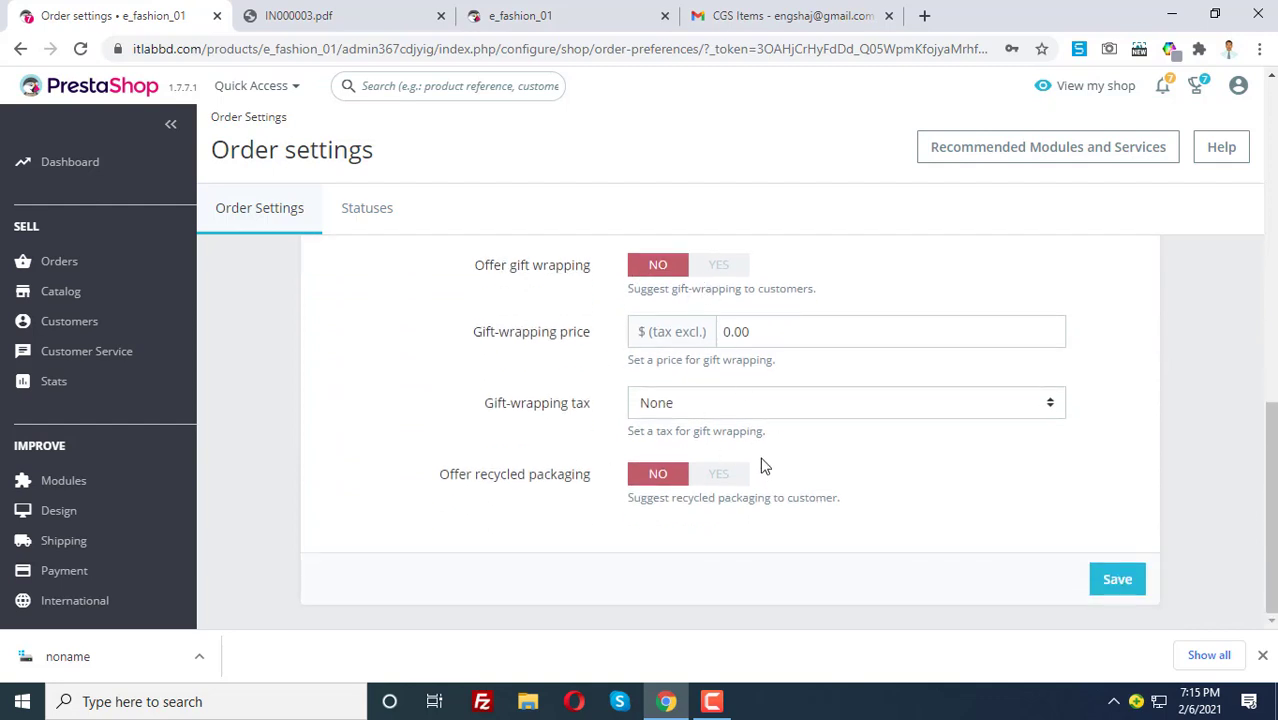
scroll(752, 455, "up", 1)
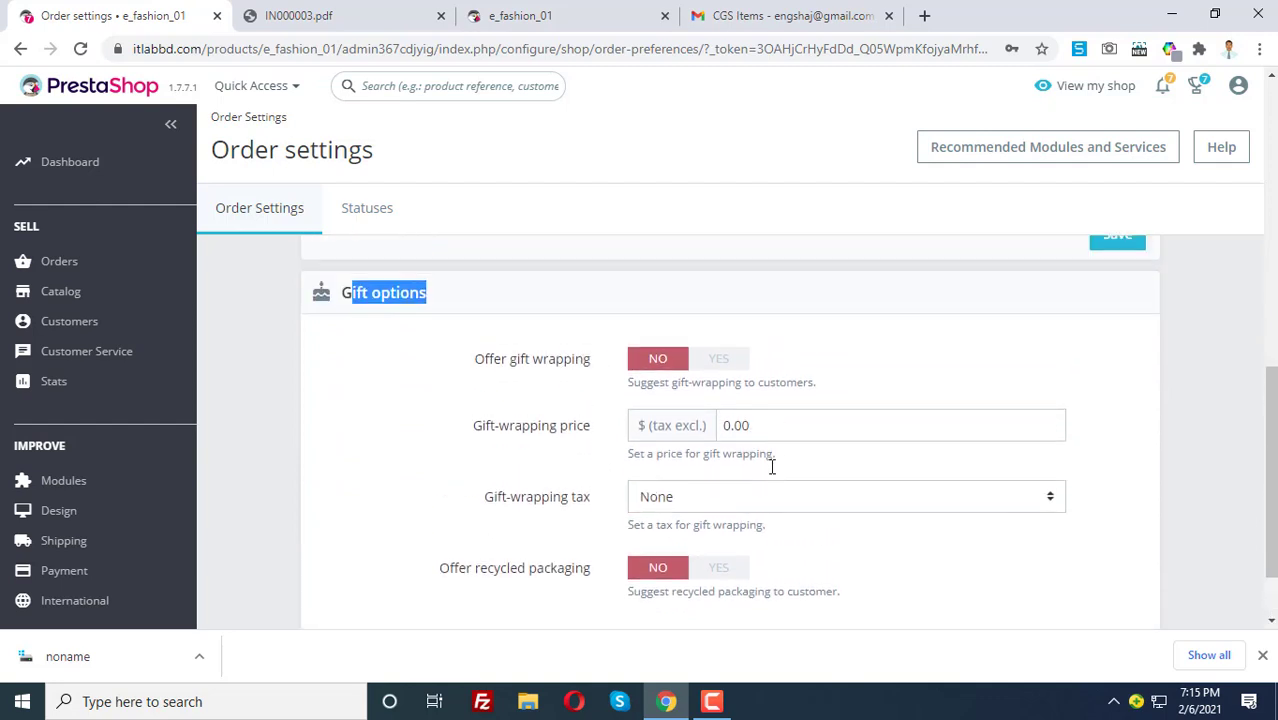
left_click(782, 425)
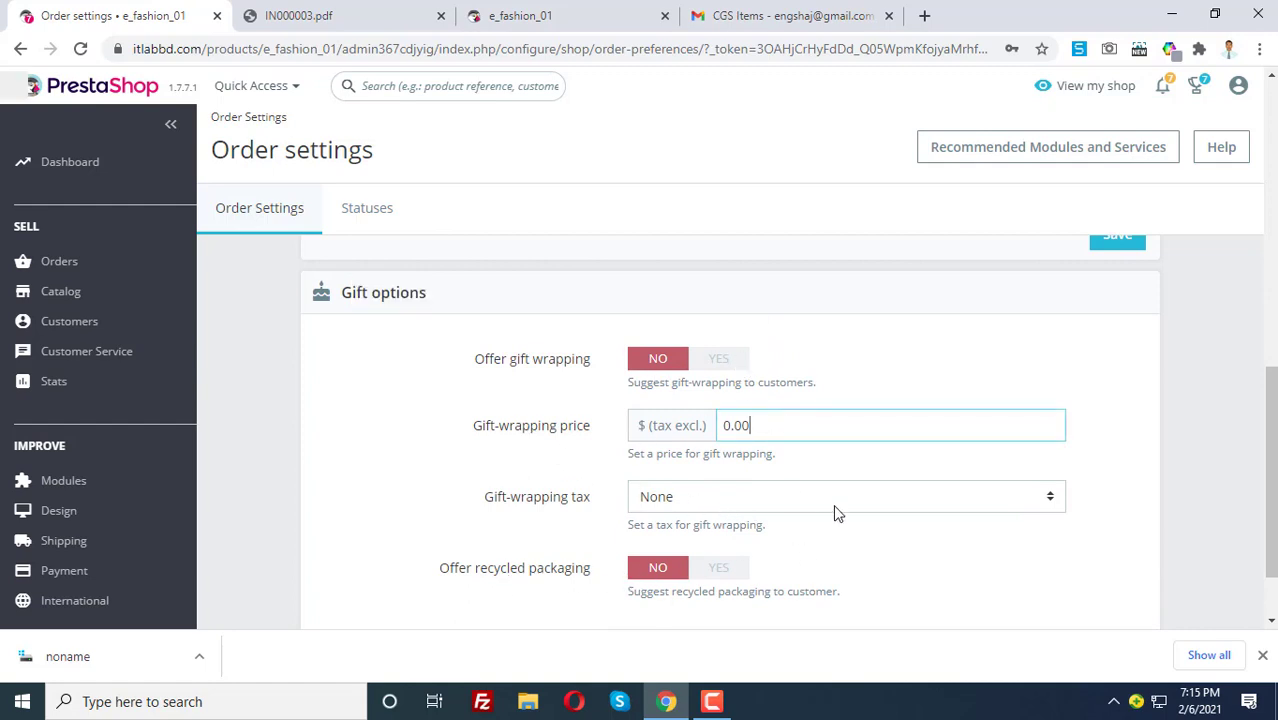
scroll(830, 513, "down", 1)
scroll(950, 470, "up", 4)
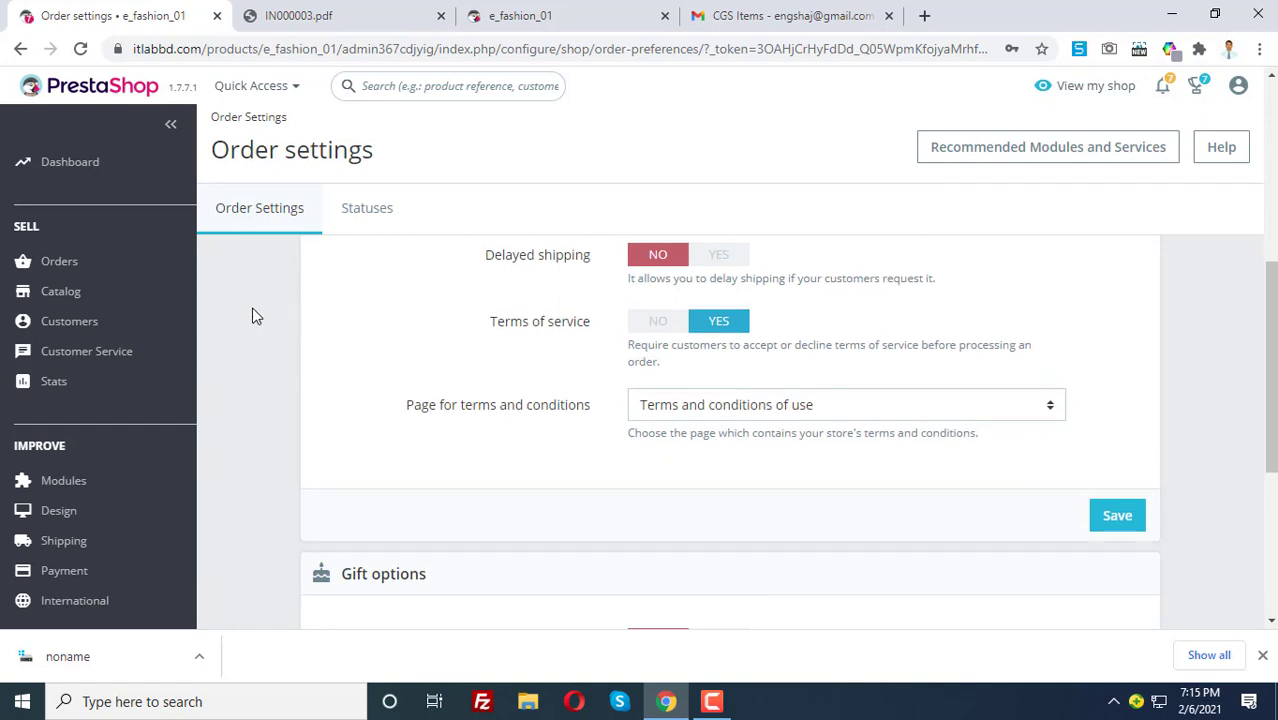